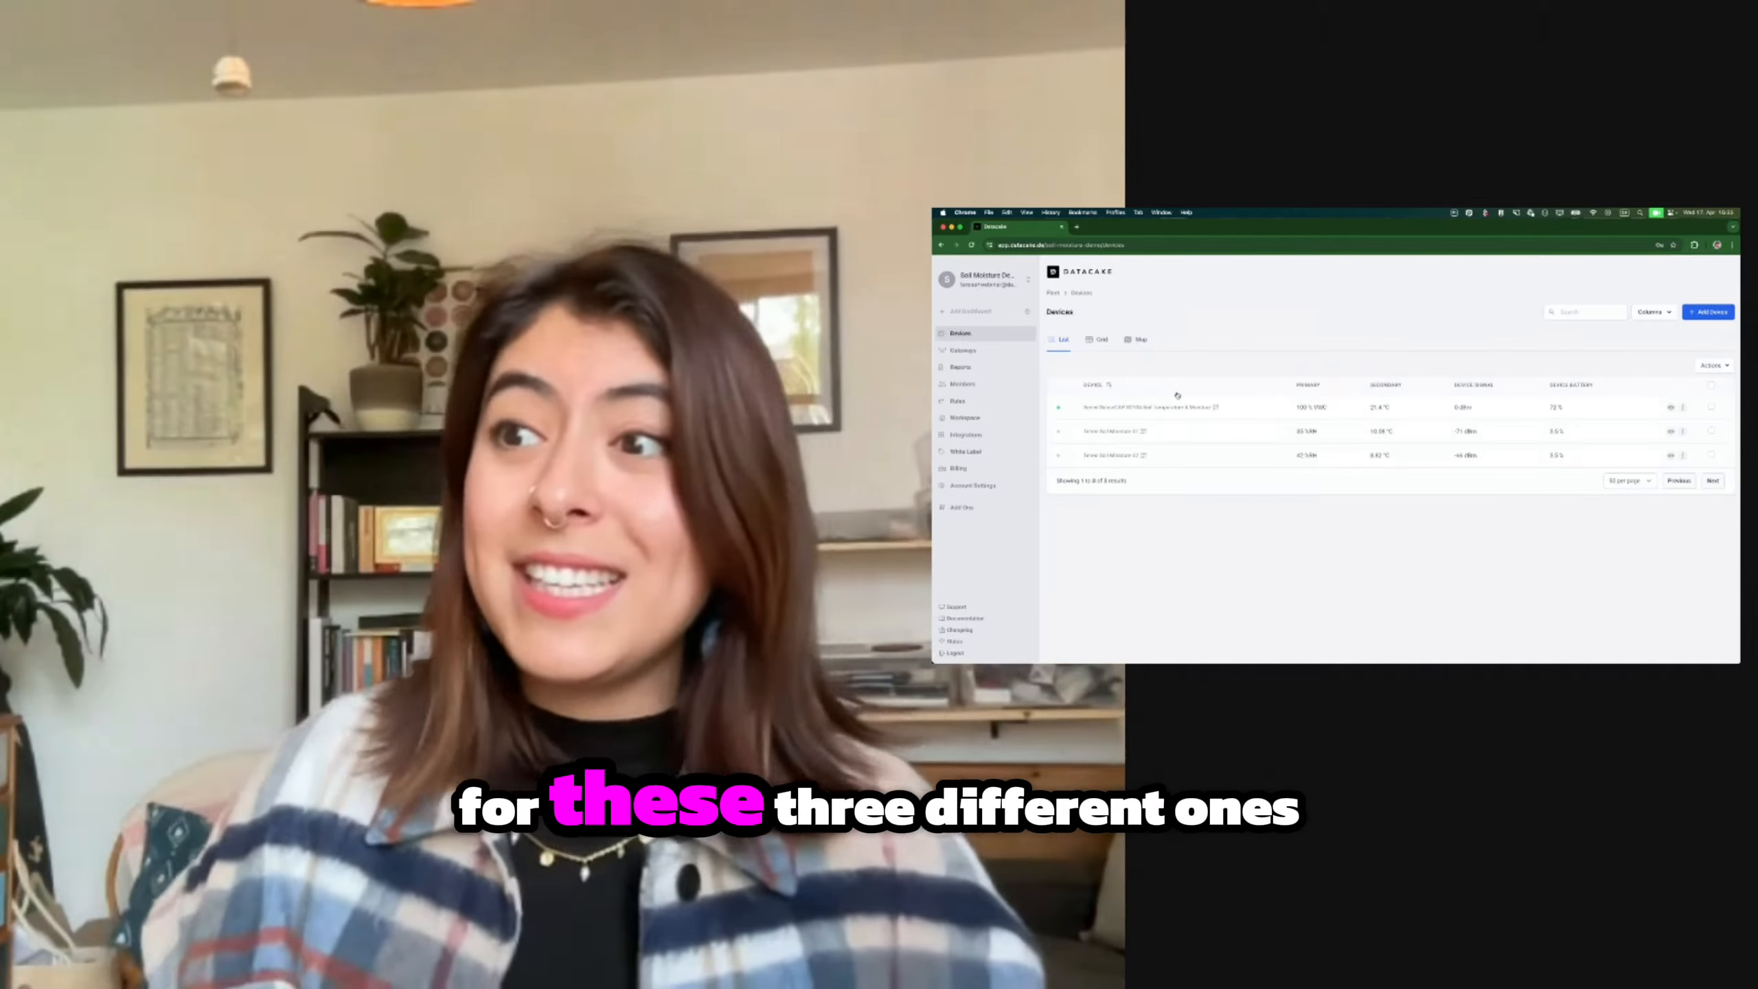
Examine the dashboard of the Seeed SenseCAP S2104 Soil Temperature & Moisture device and return to the device list.
click(1111, 408)
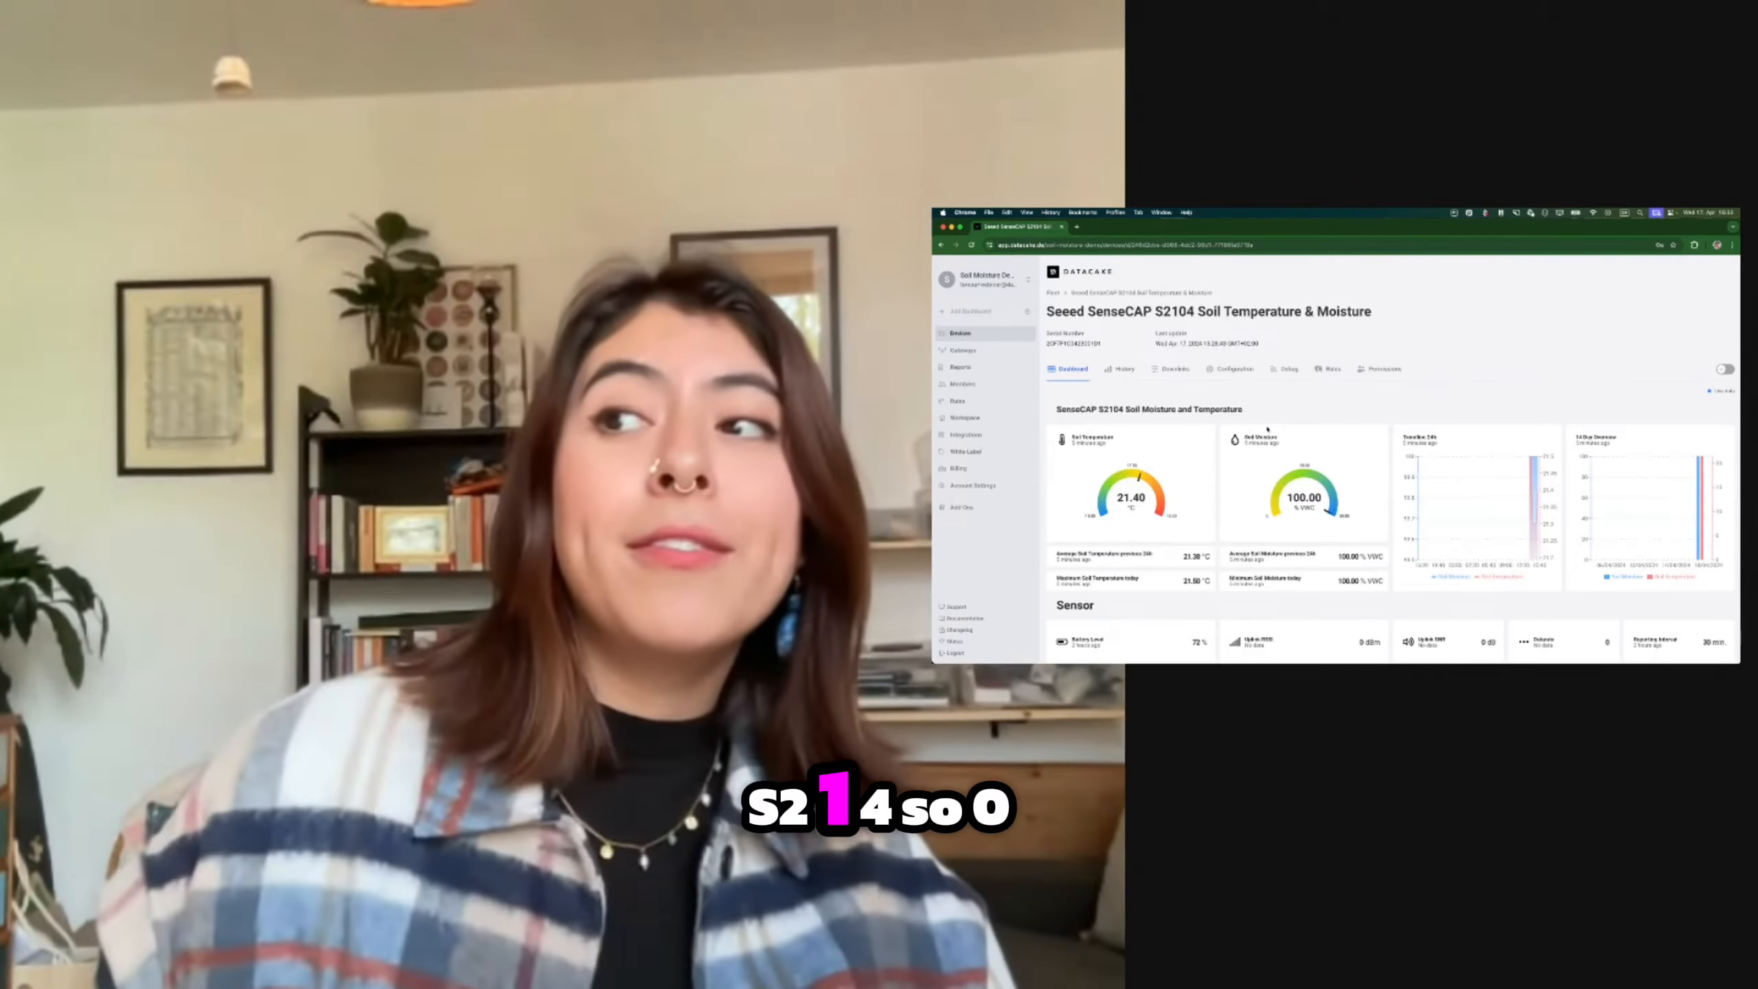
scroll(1267, 428, down, 1)
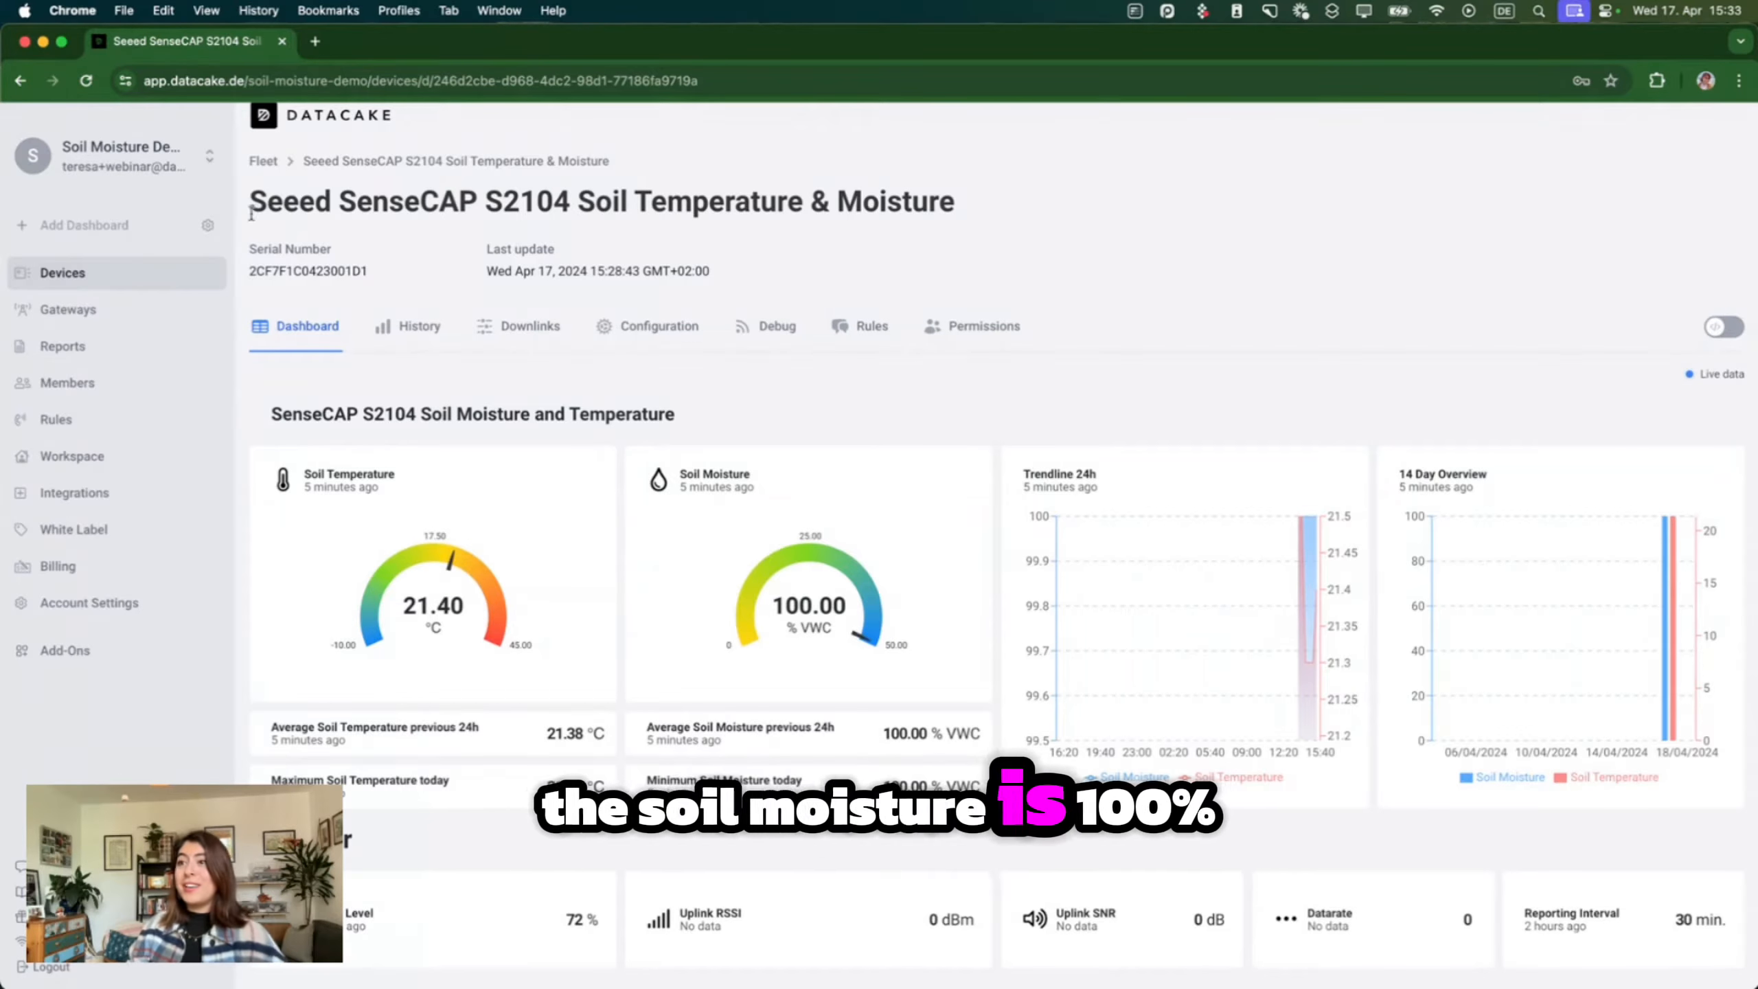
click(136, 260)
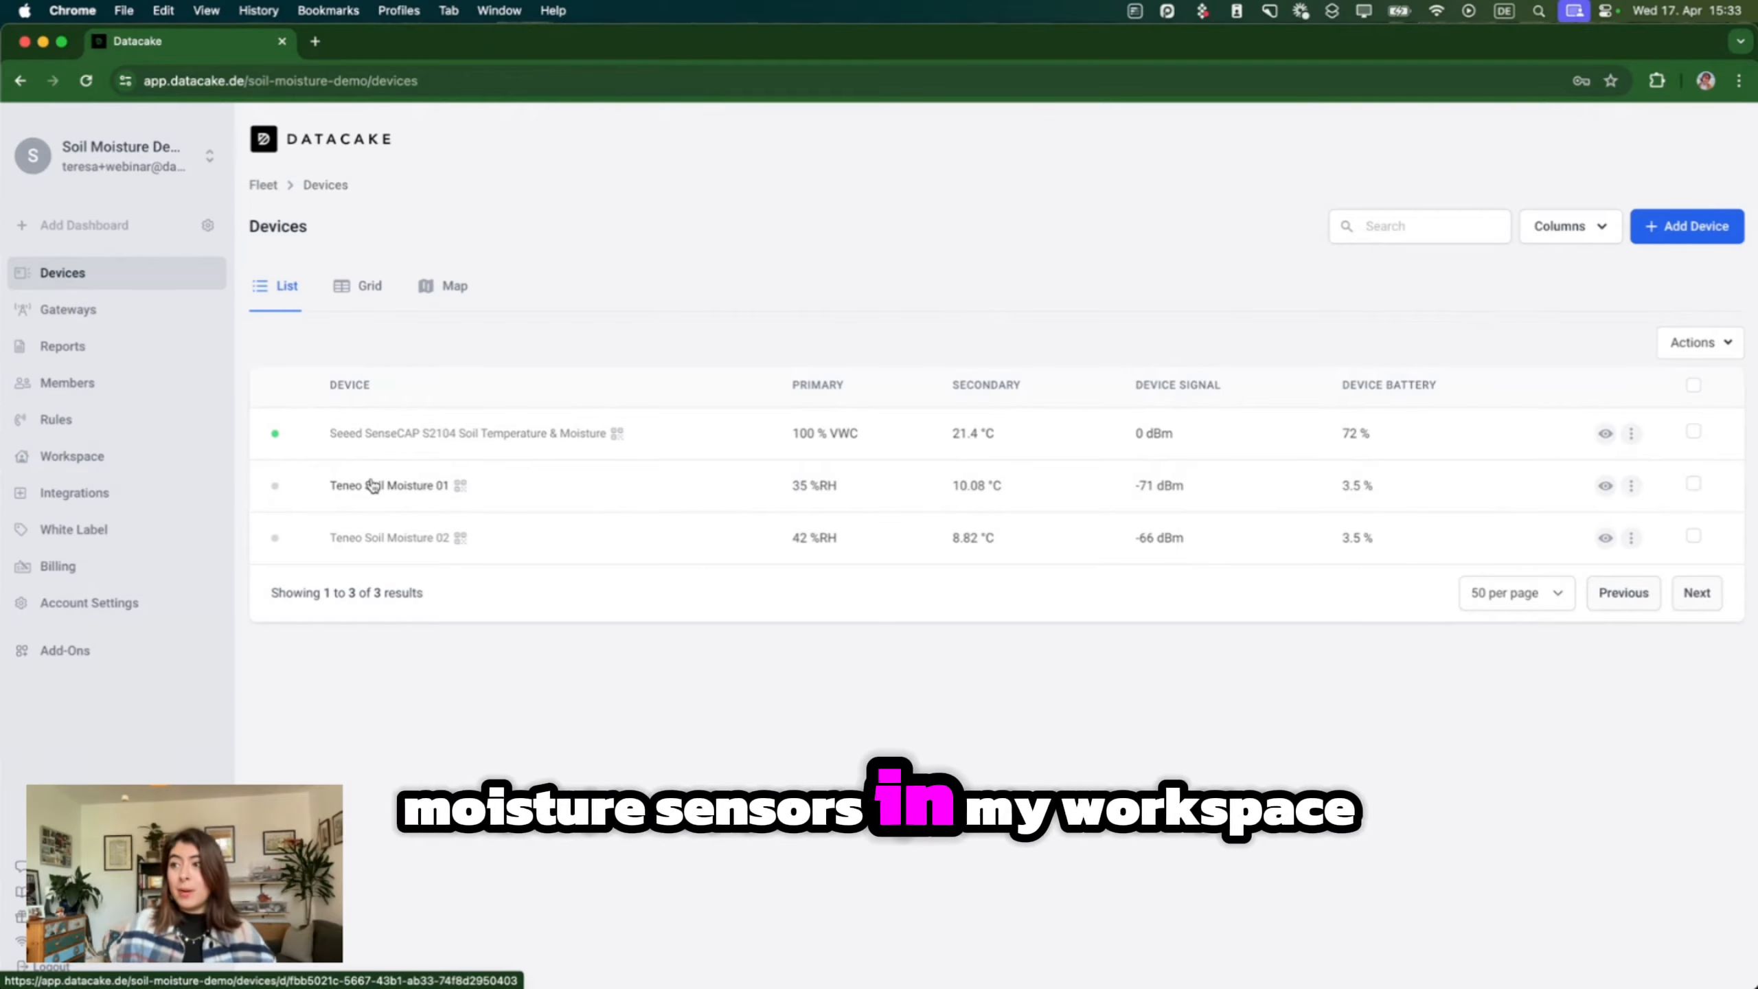
Examine the moisture and temperature readings on the Teneo Soil Moisture 01 dashboard and return to the device list.
click(372, 485)
scroll(673, 431, down, 3)
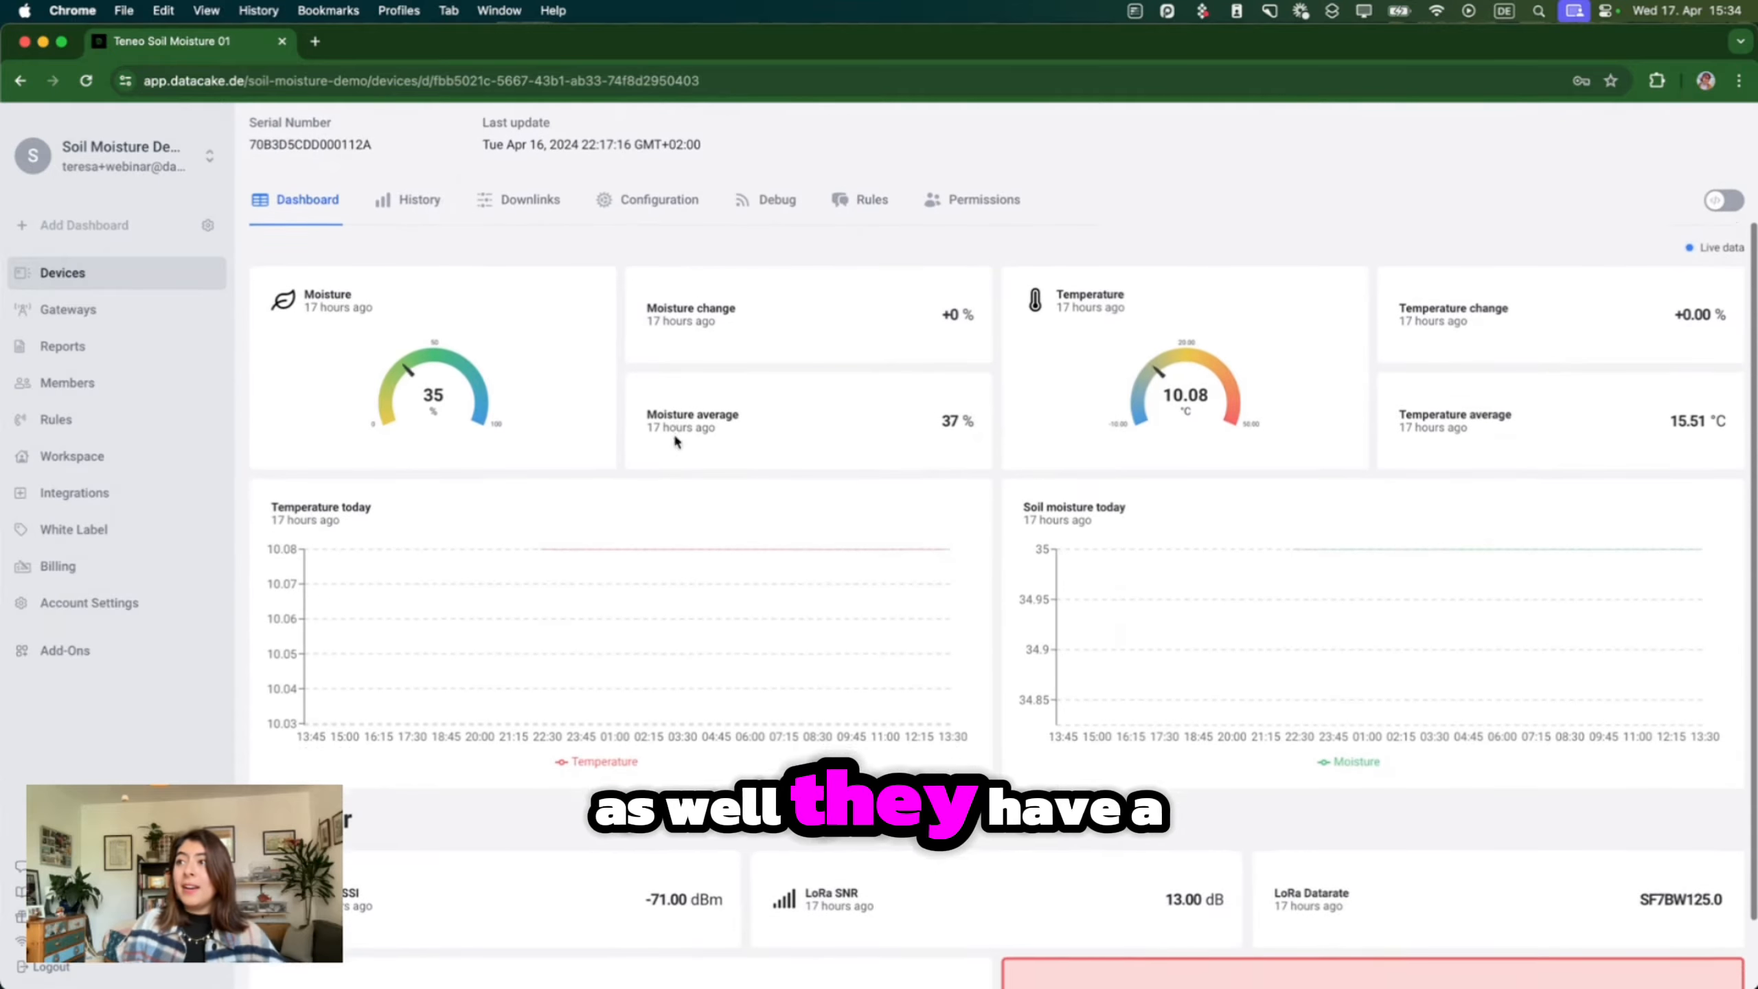
scroll(674, 434, up, 3)
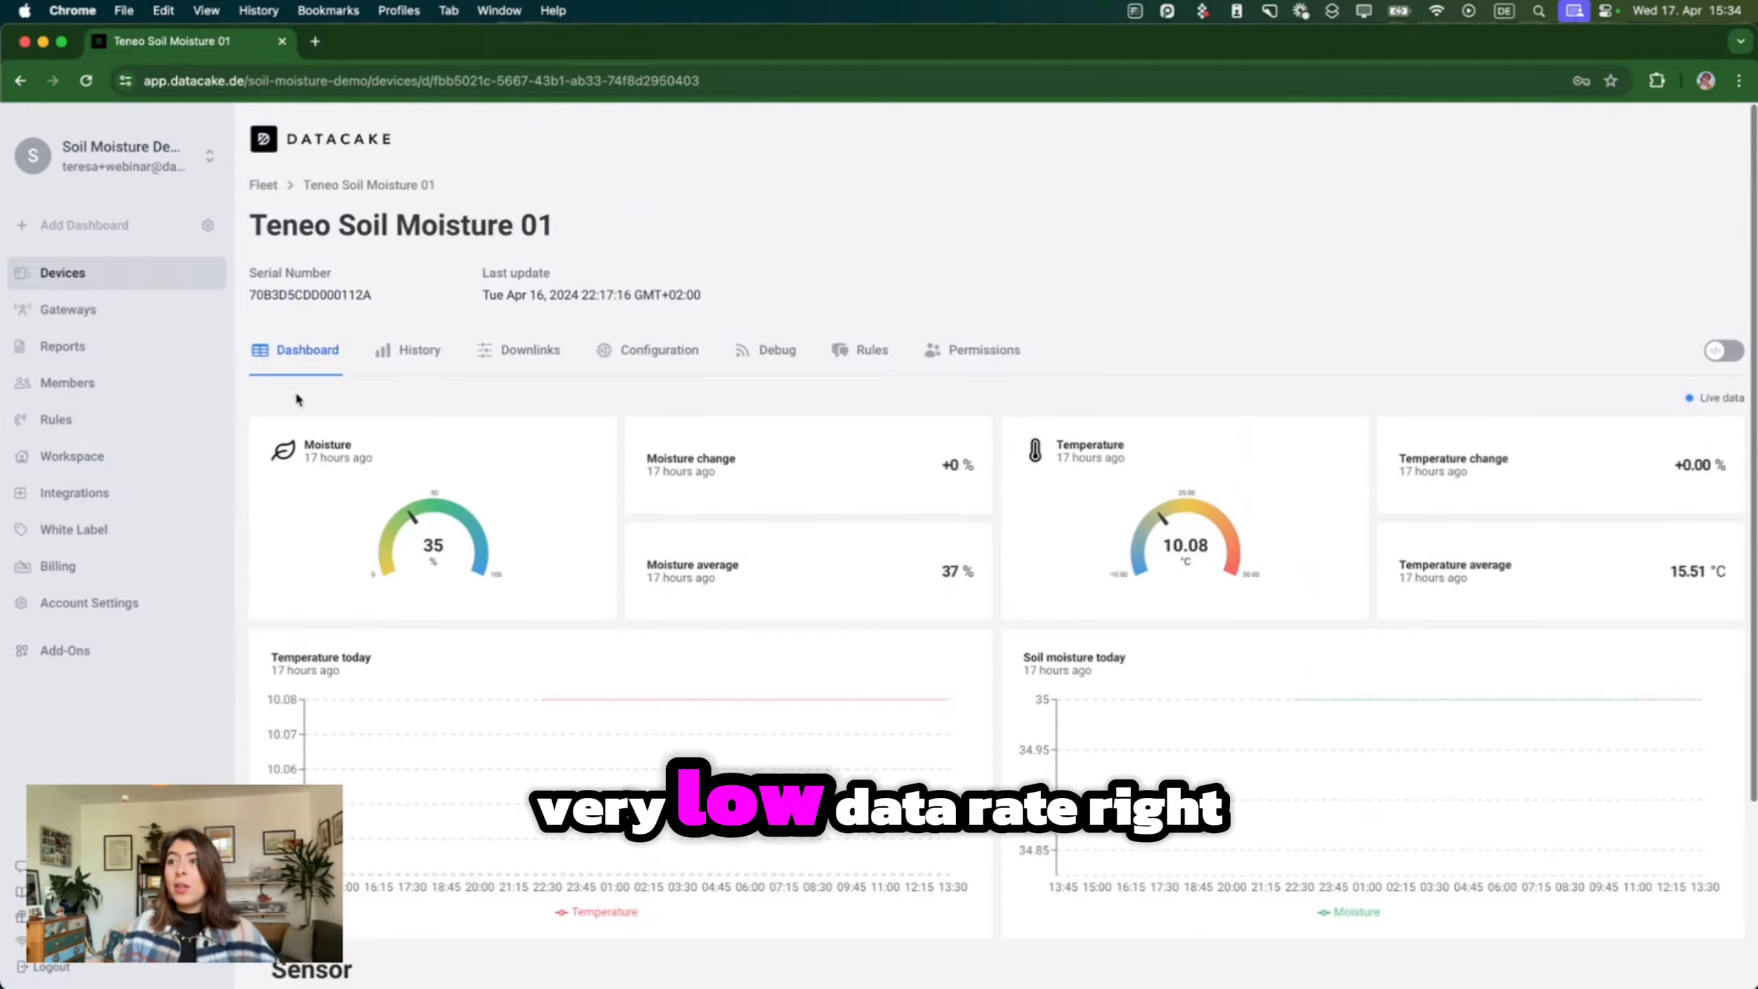
click(103, 284)
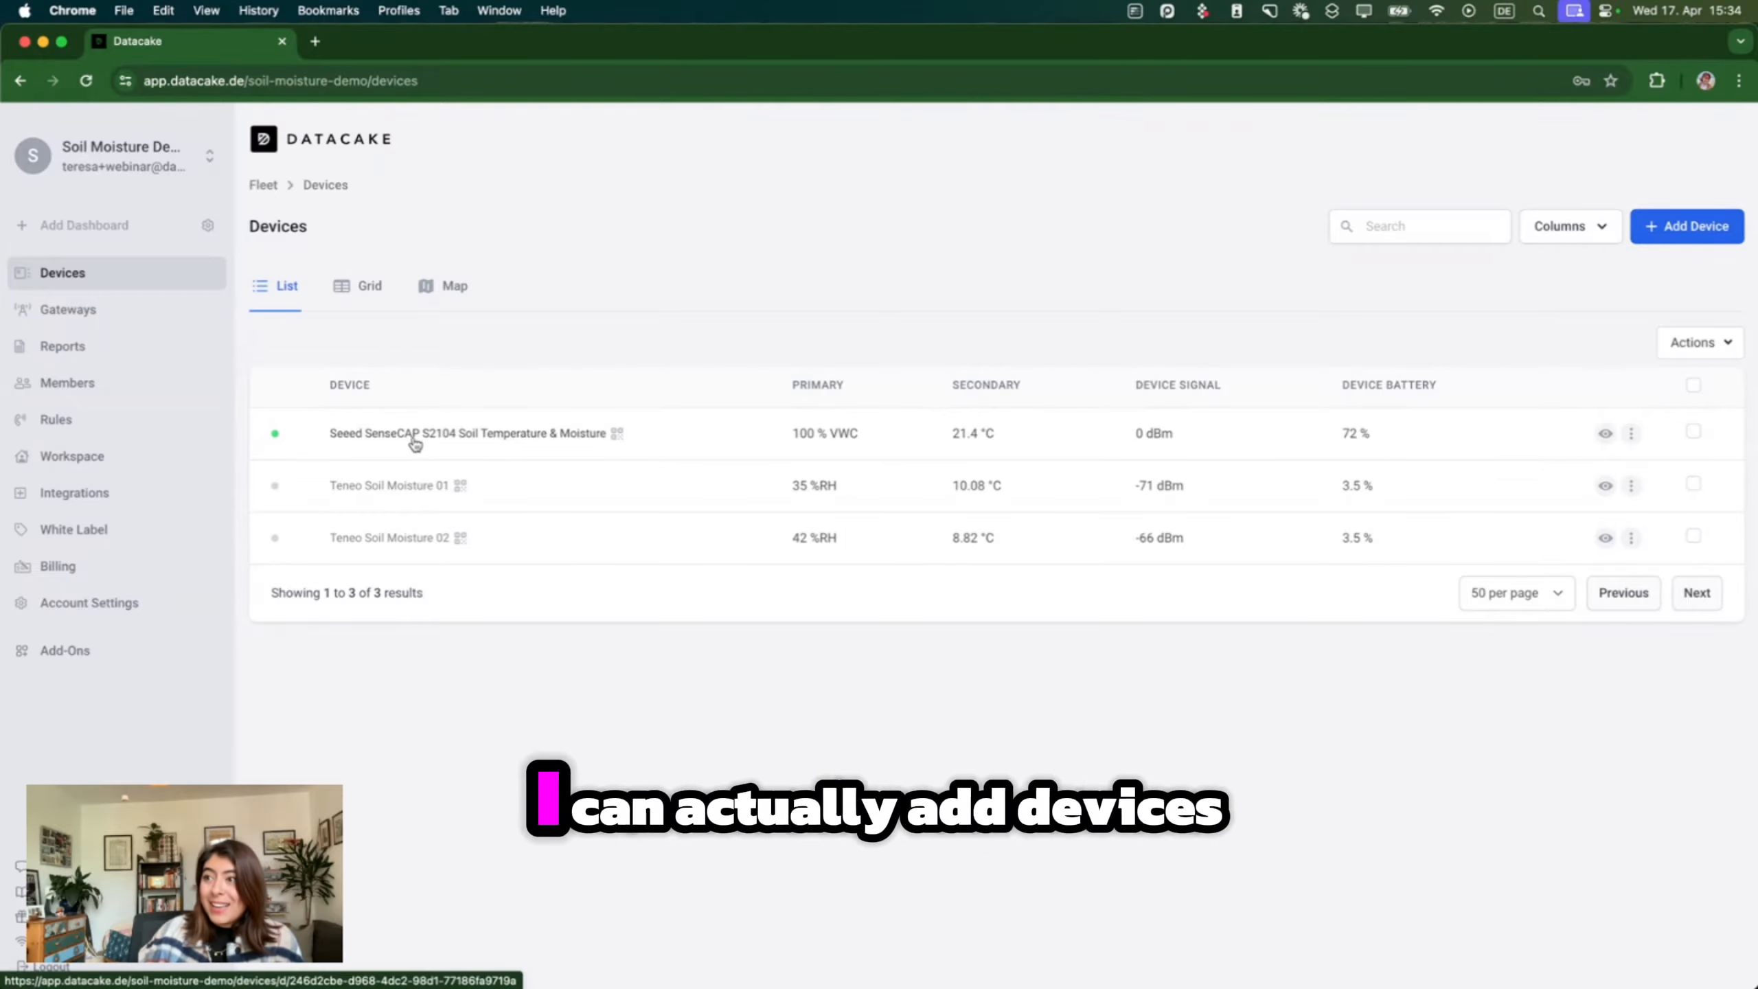
Start adding a LoRaWAN device from the Dragino SE01-LB/LS Soil Moisture EC Sensor template with Datacake LNS as network server.
click(1683, 228)
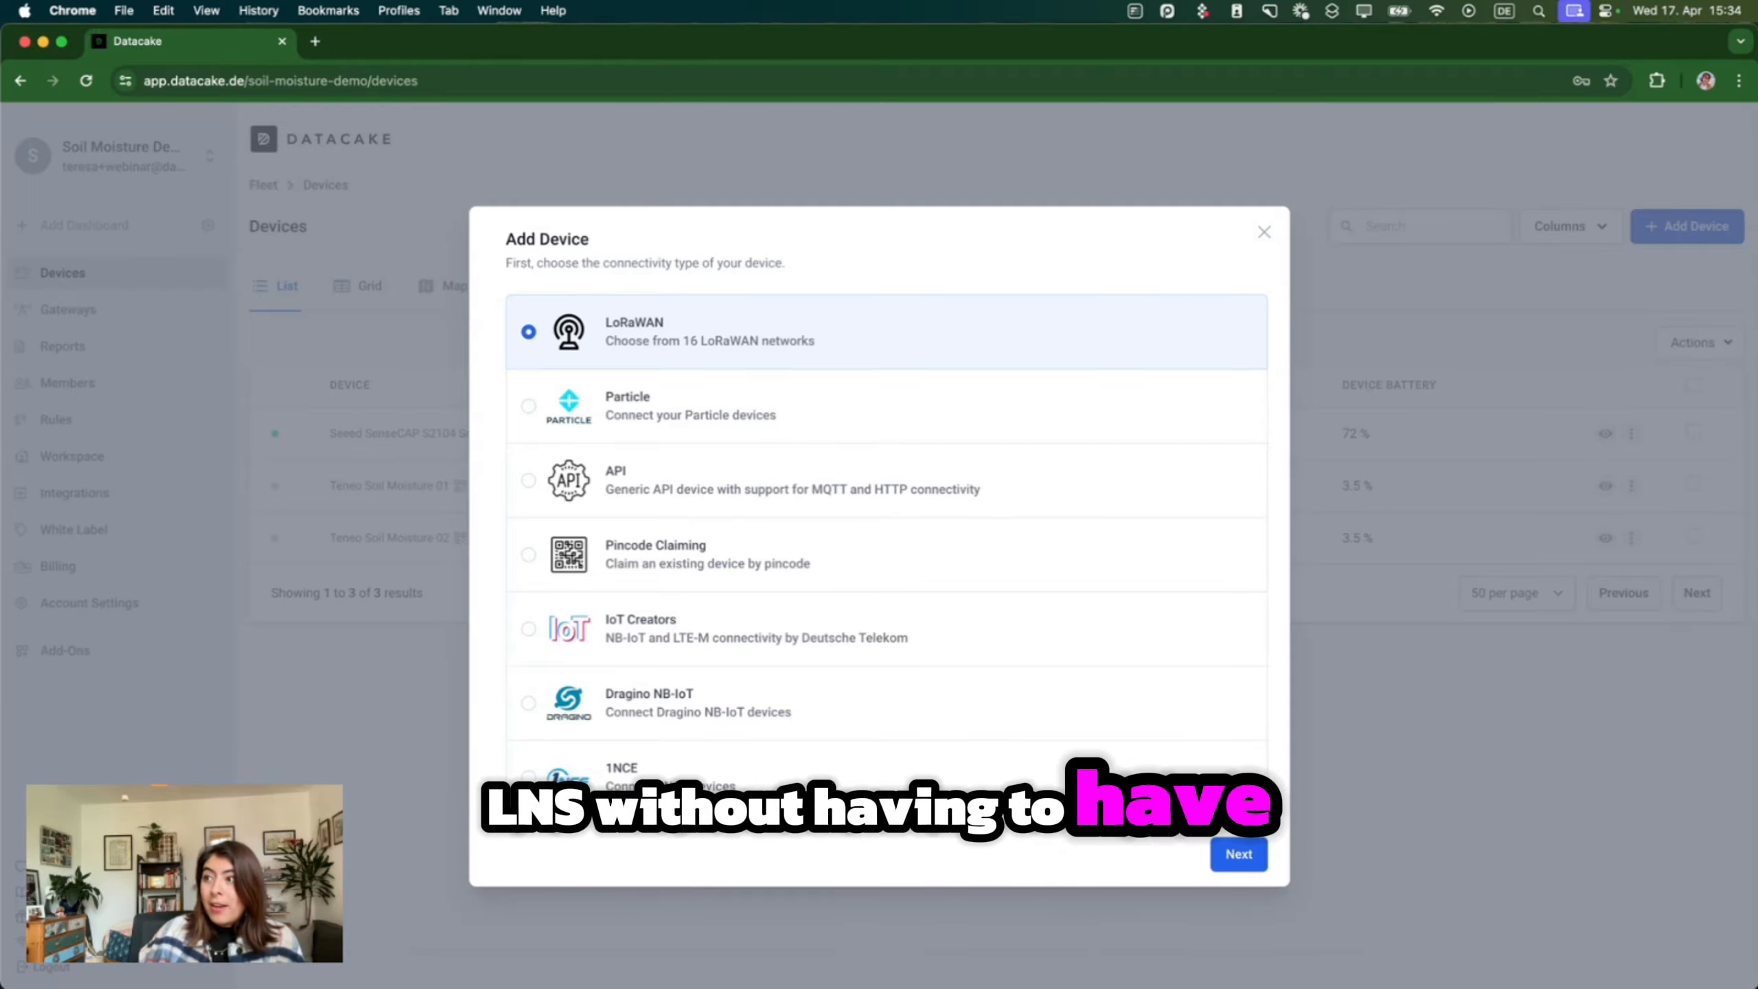
click(1238, 853)
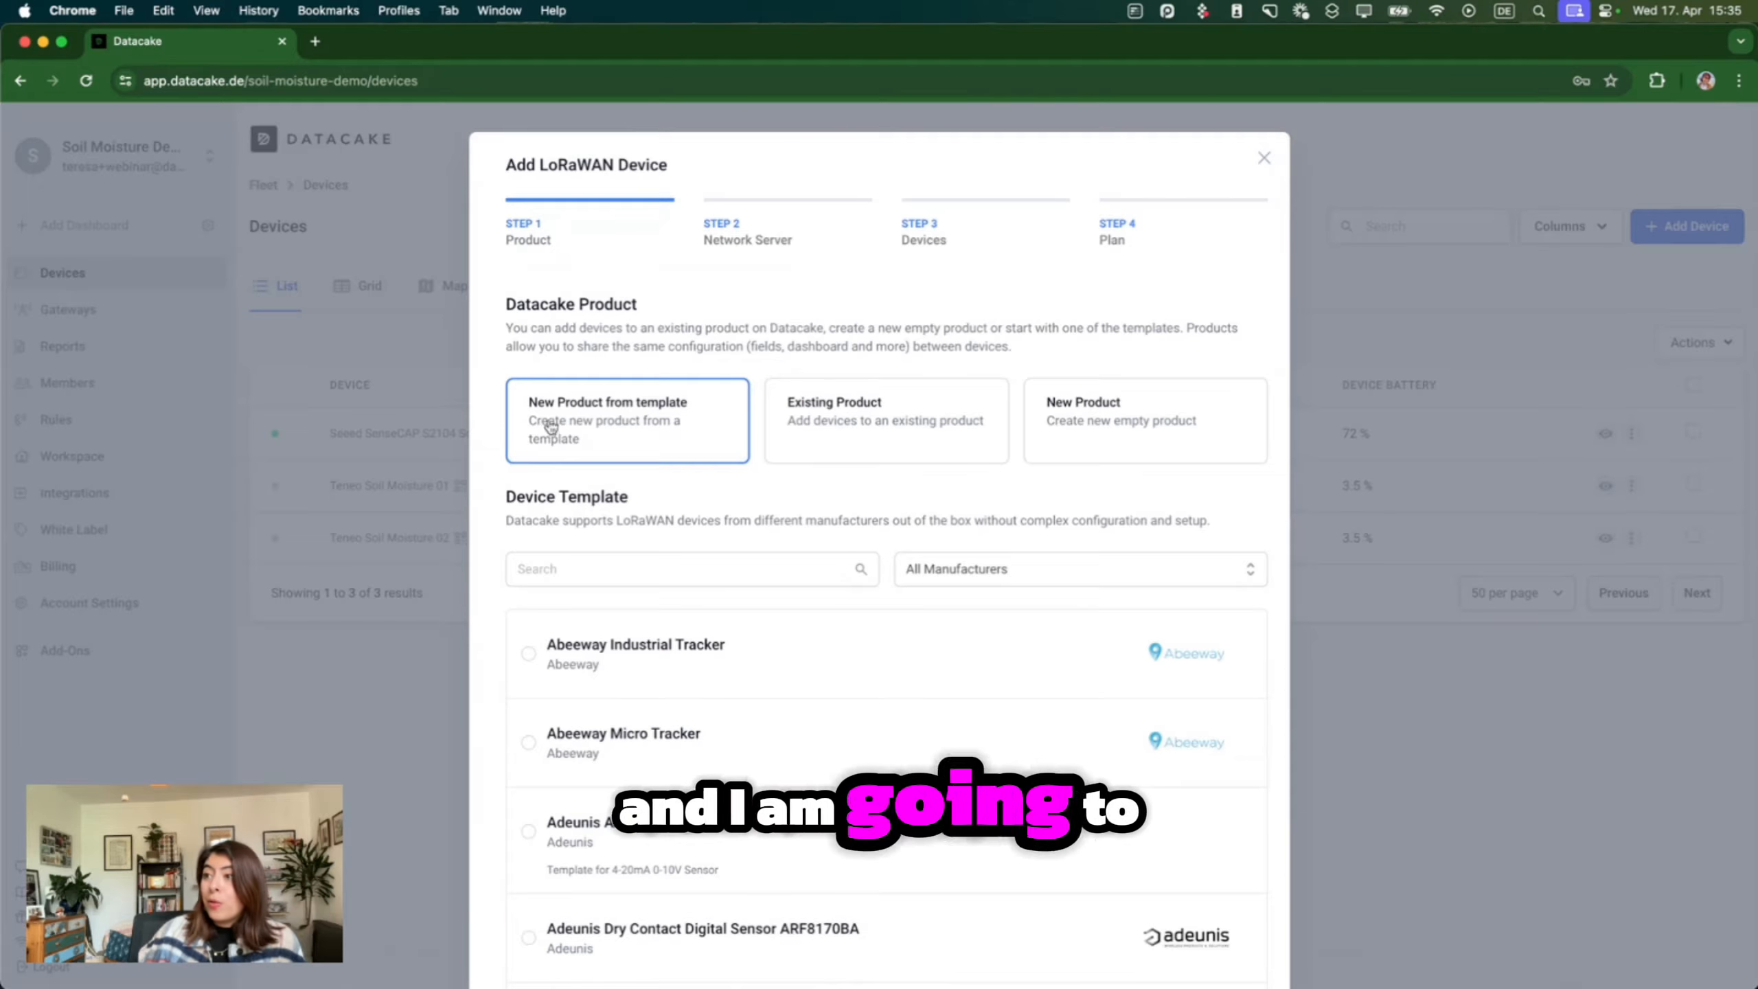
click(607, 575)
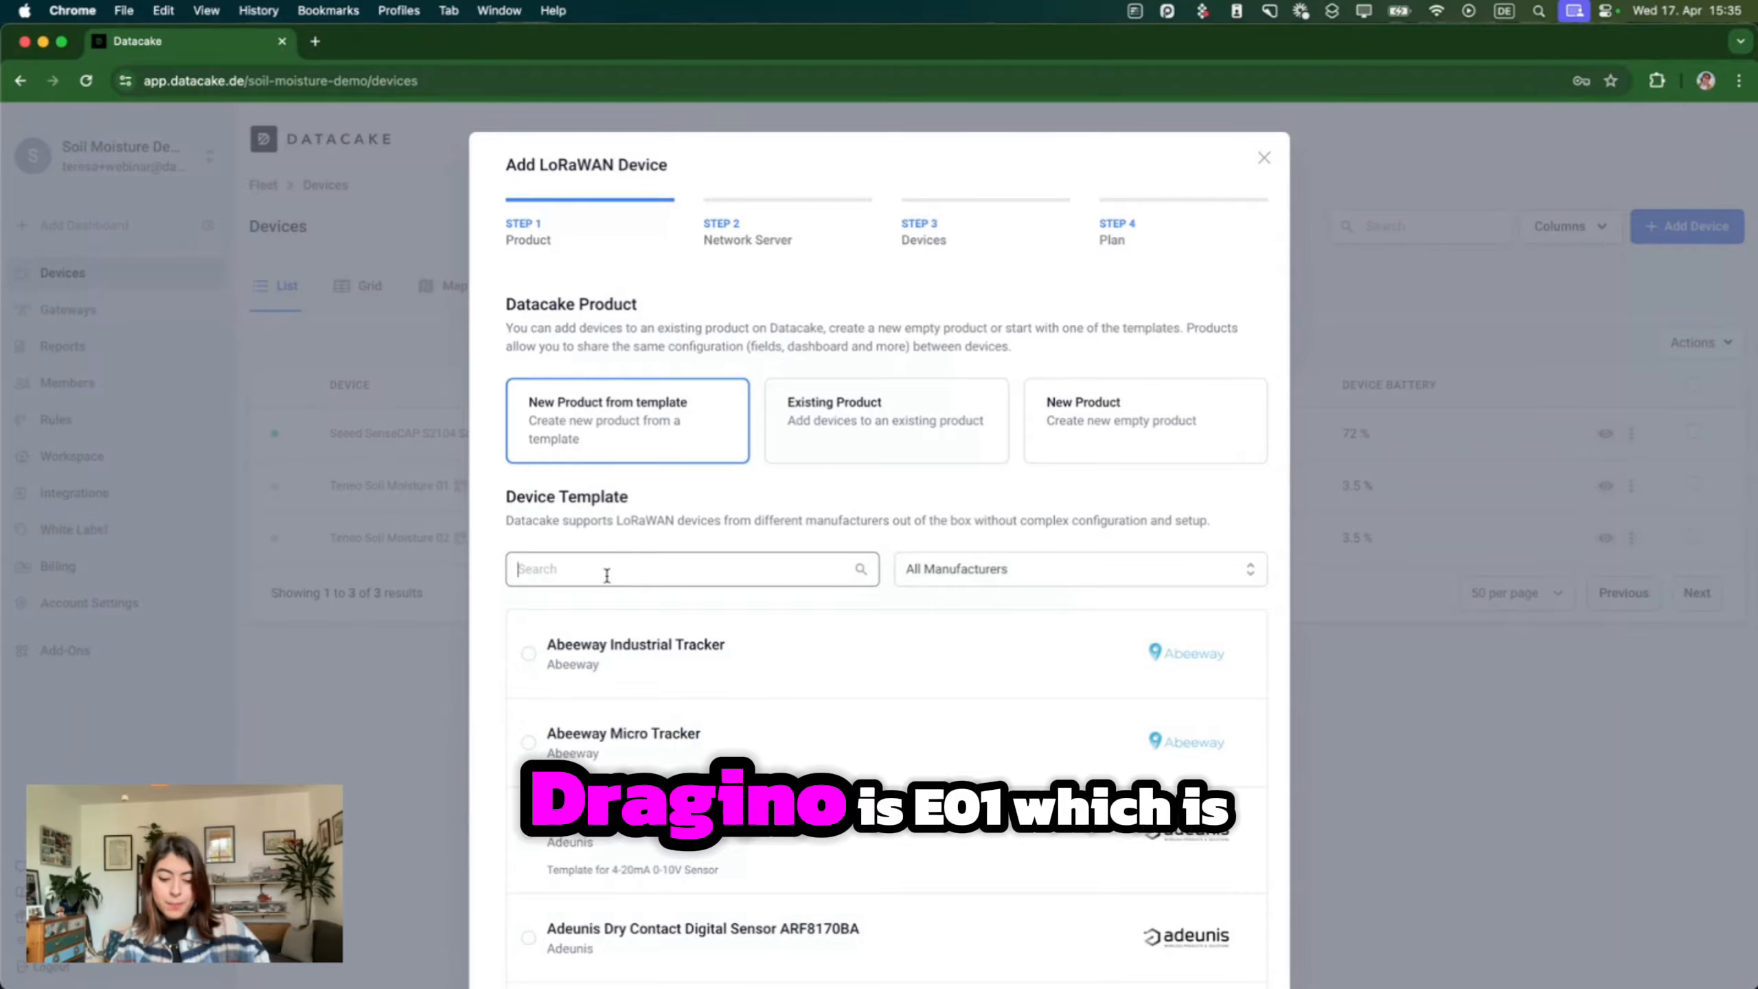
text(dragino se01)
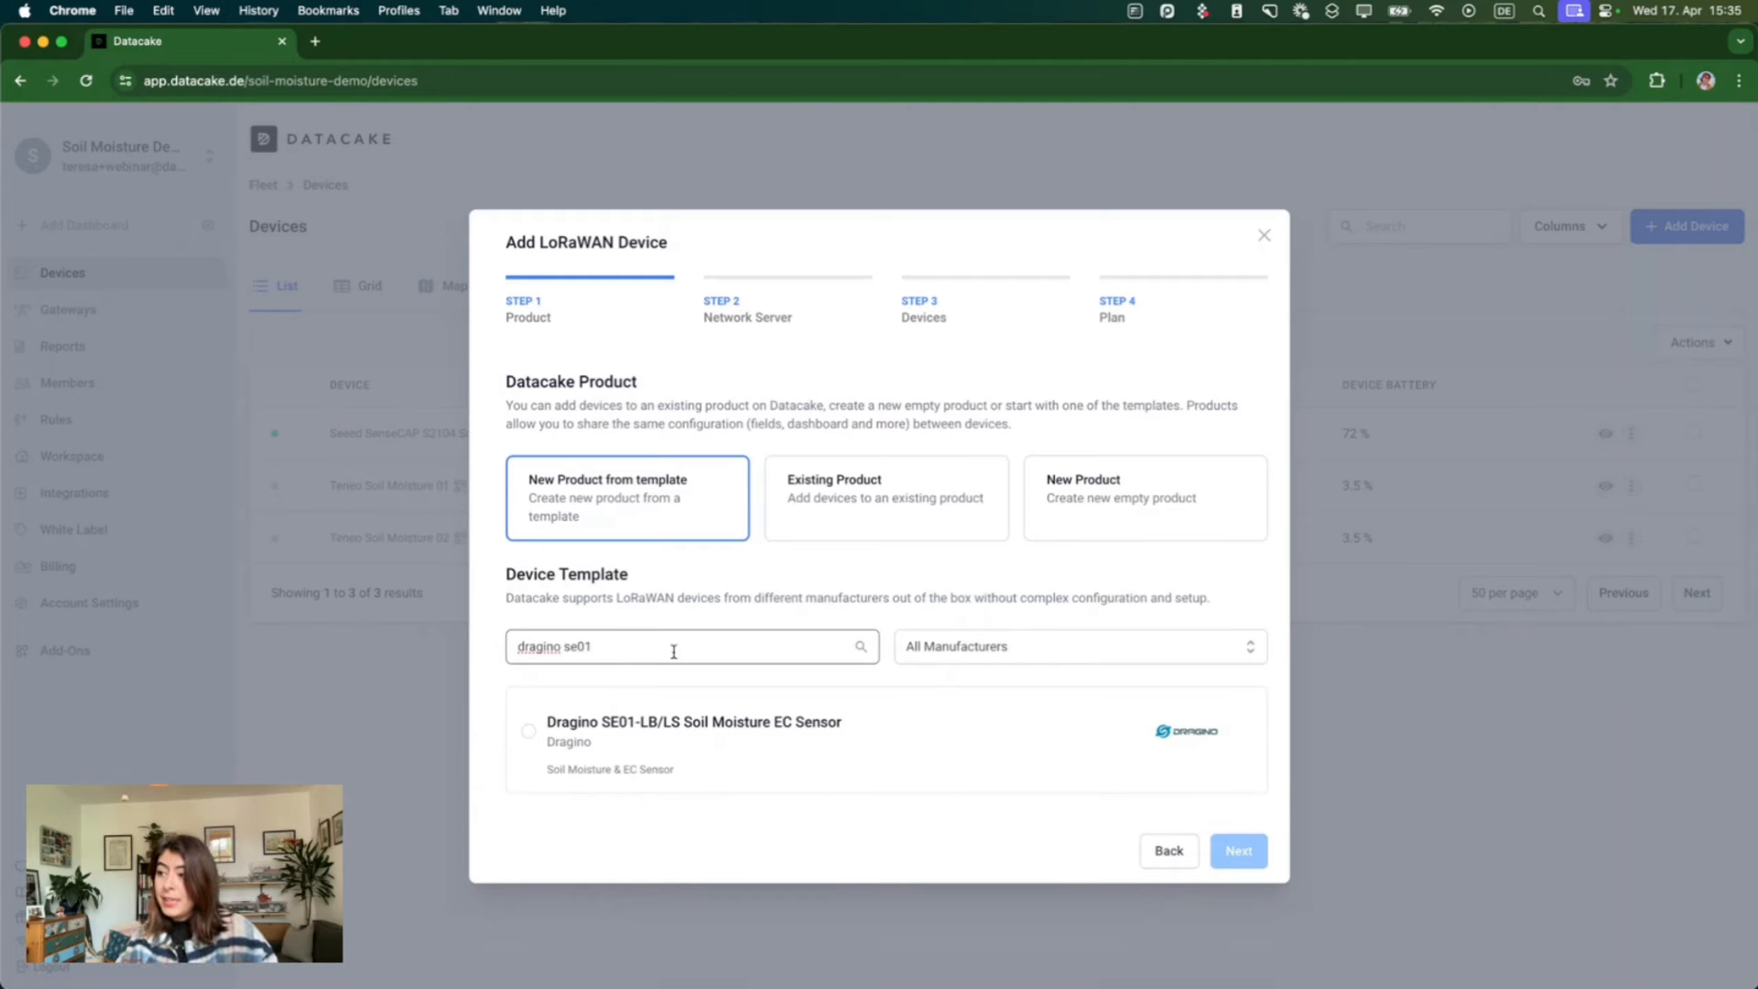
click(673, 753)
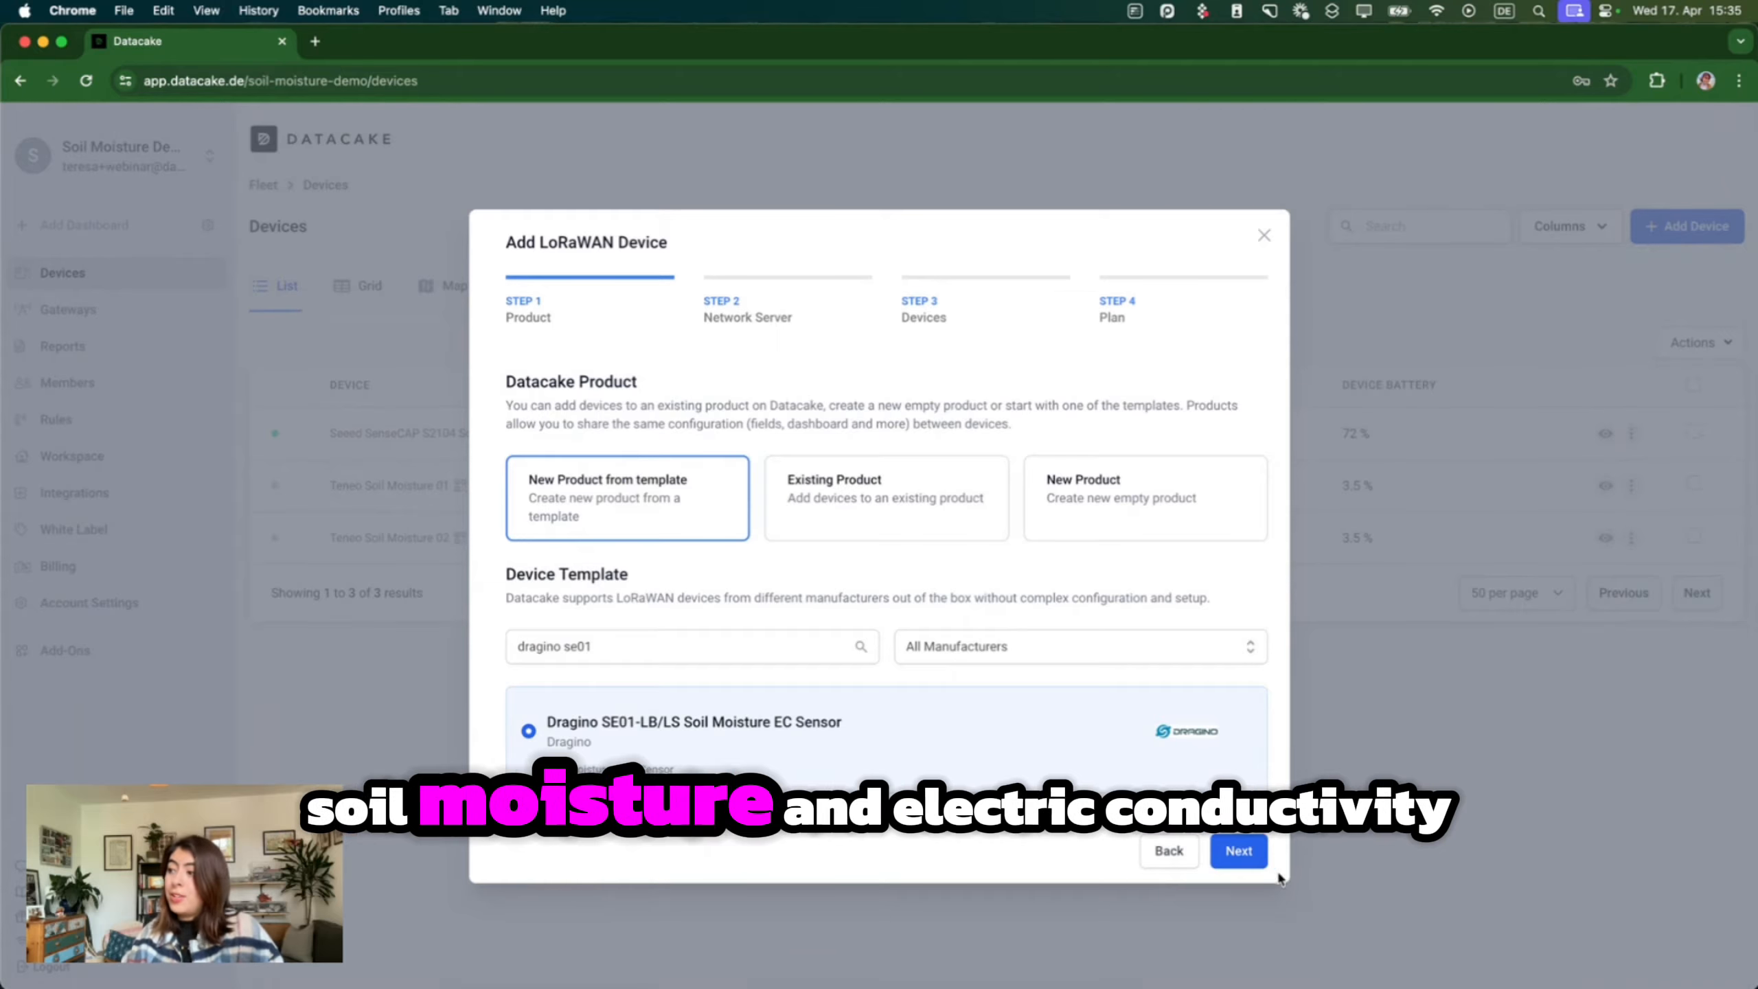
click(1238, 851)
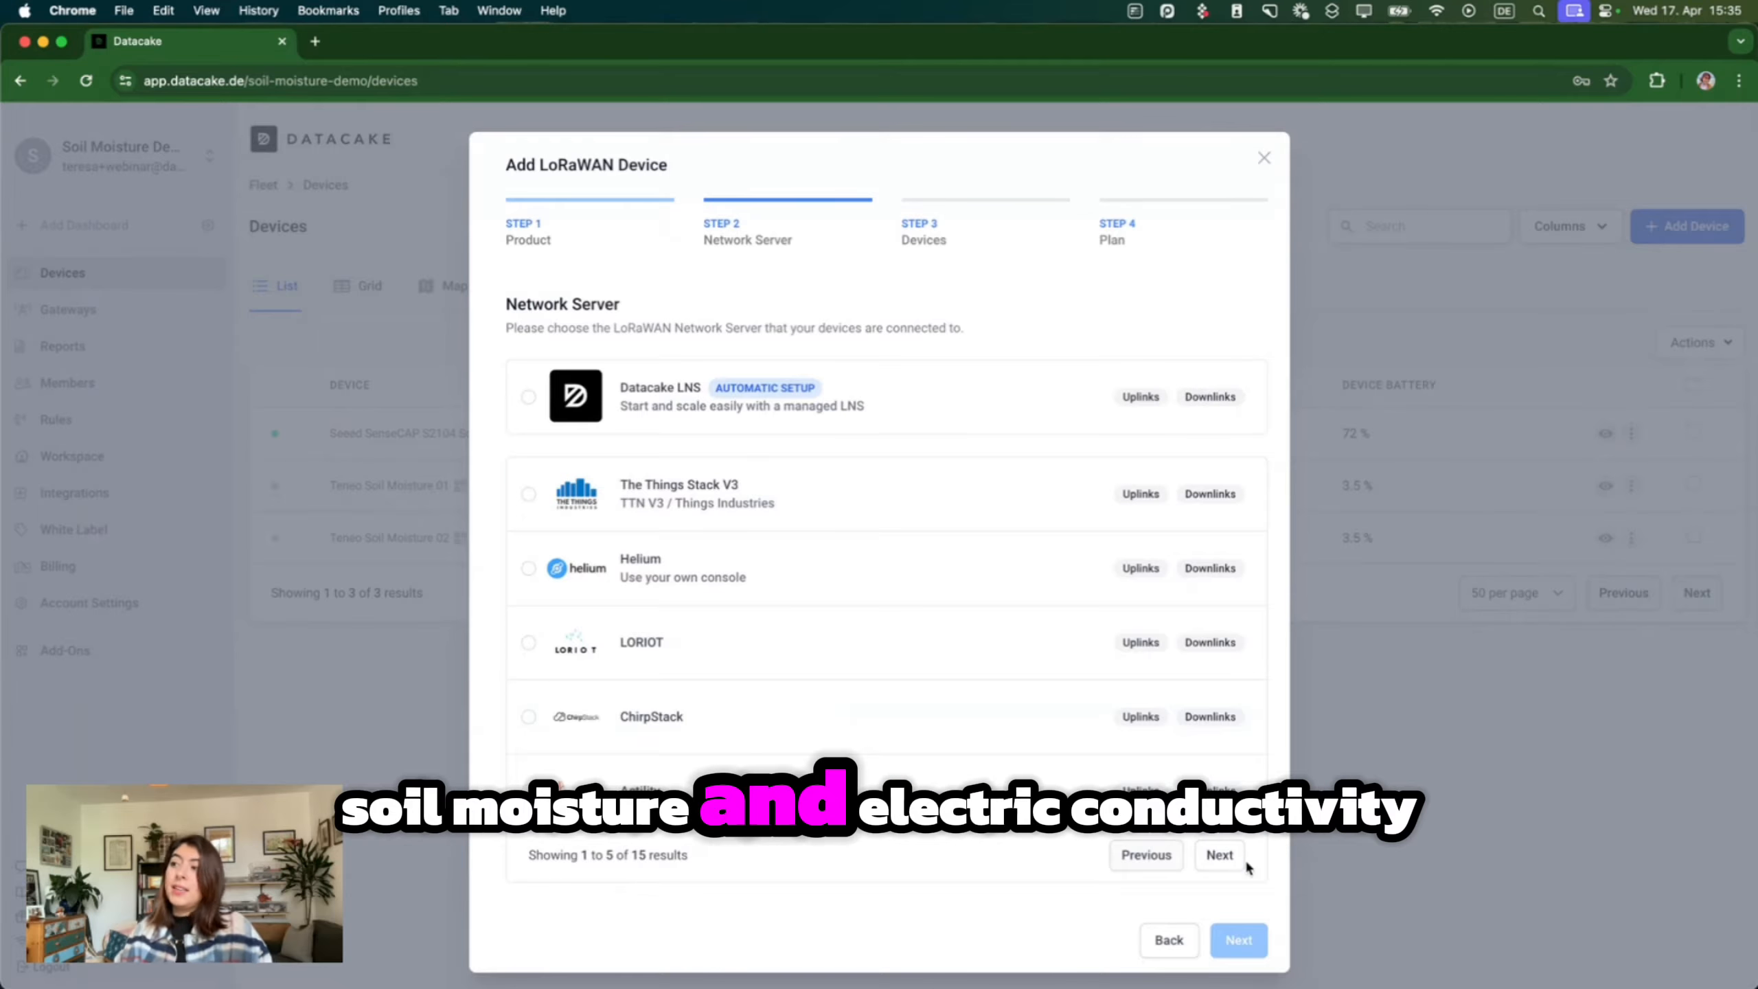
click(726, 403)
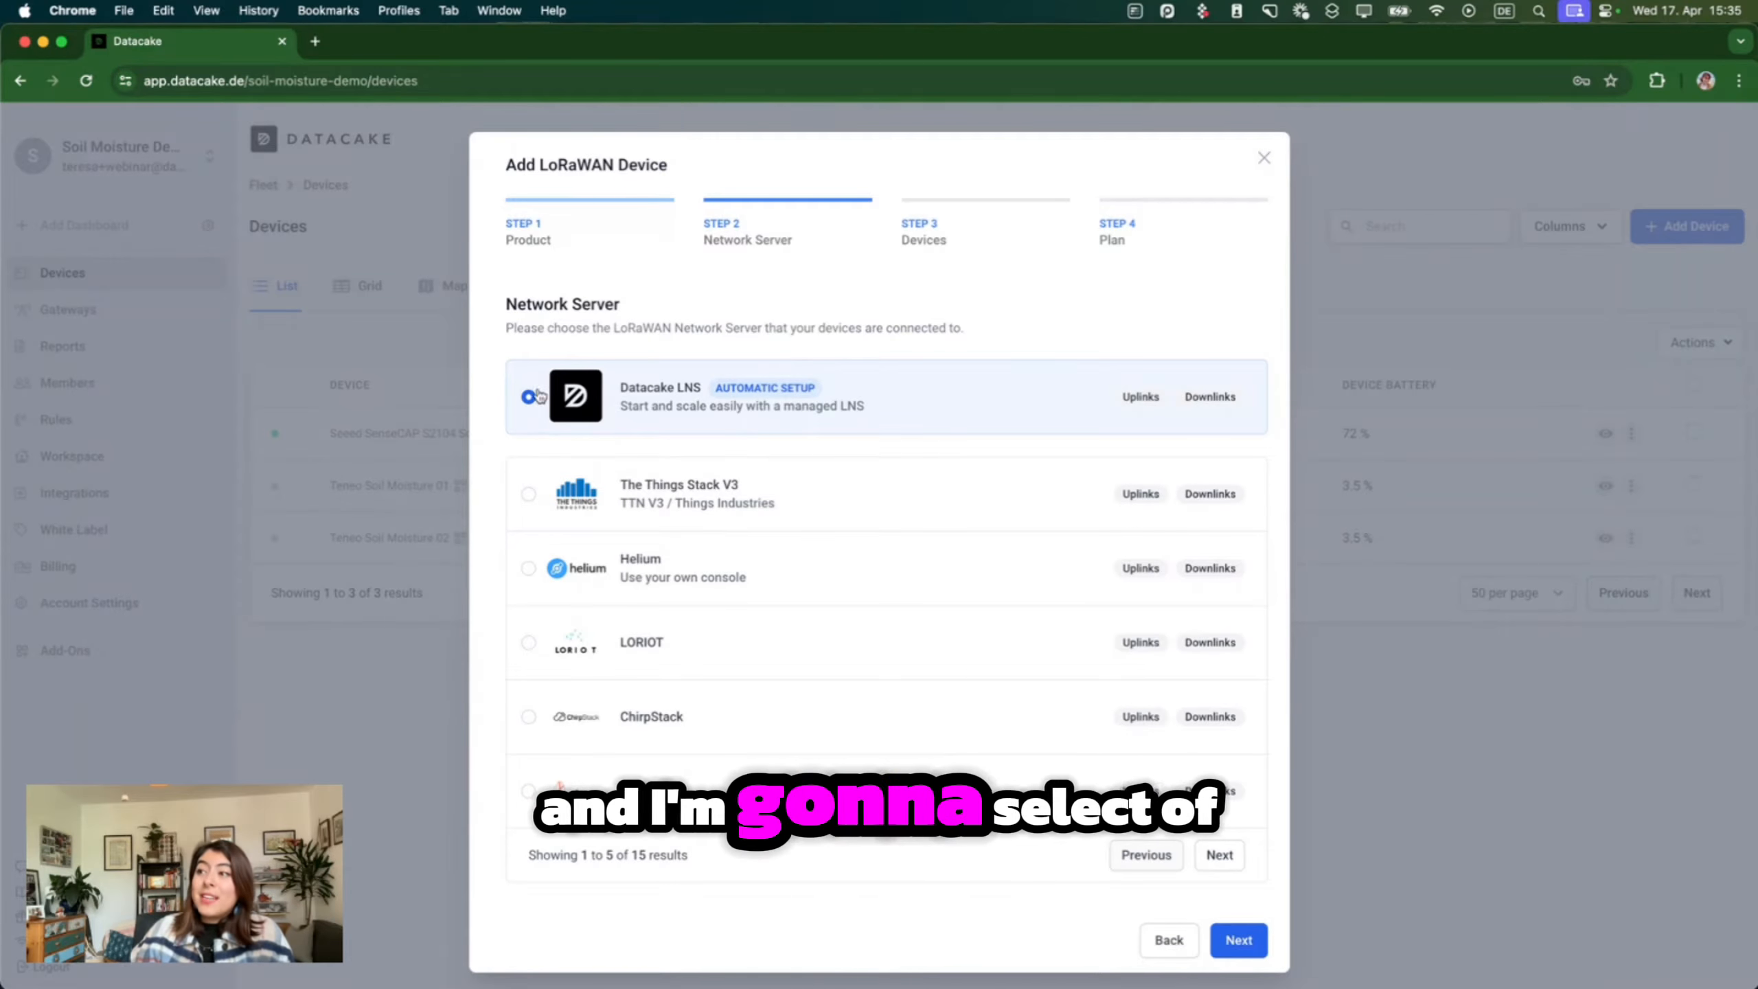
click(1239, 939)
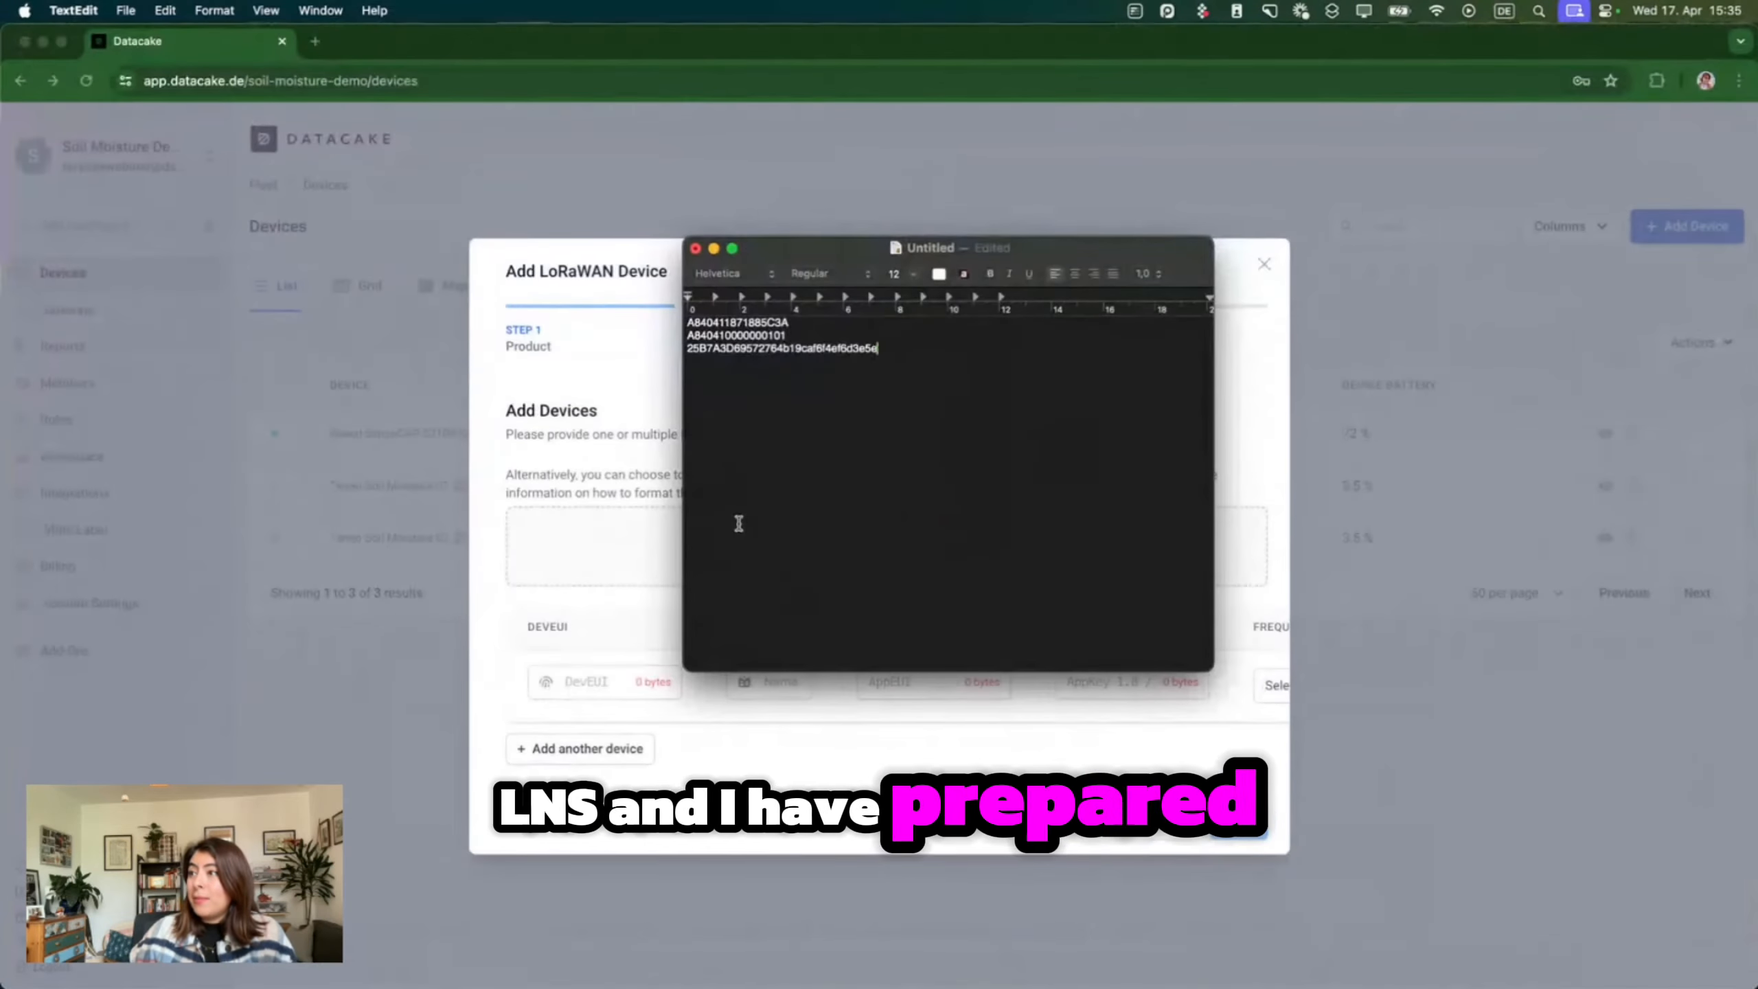
Copy the DevEUI from the TextEdit note into the new device's DevEUI entry.
double_click(745, 323)
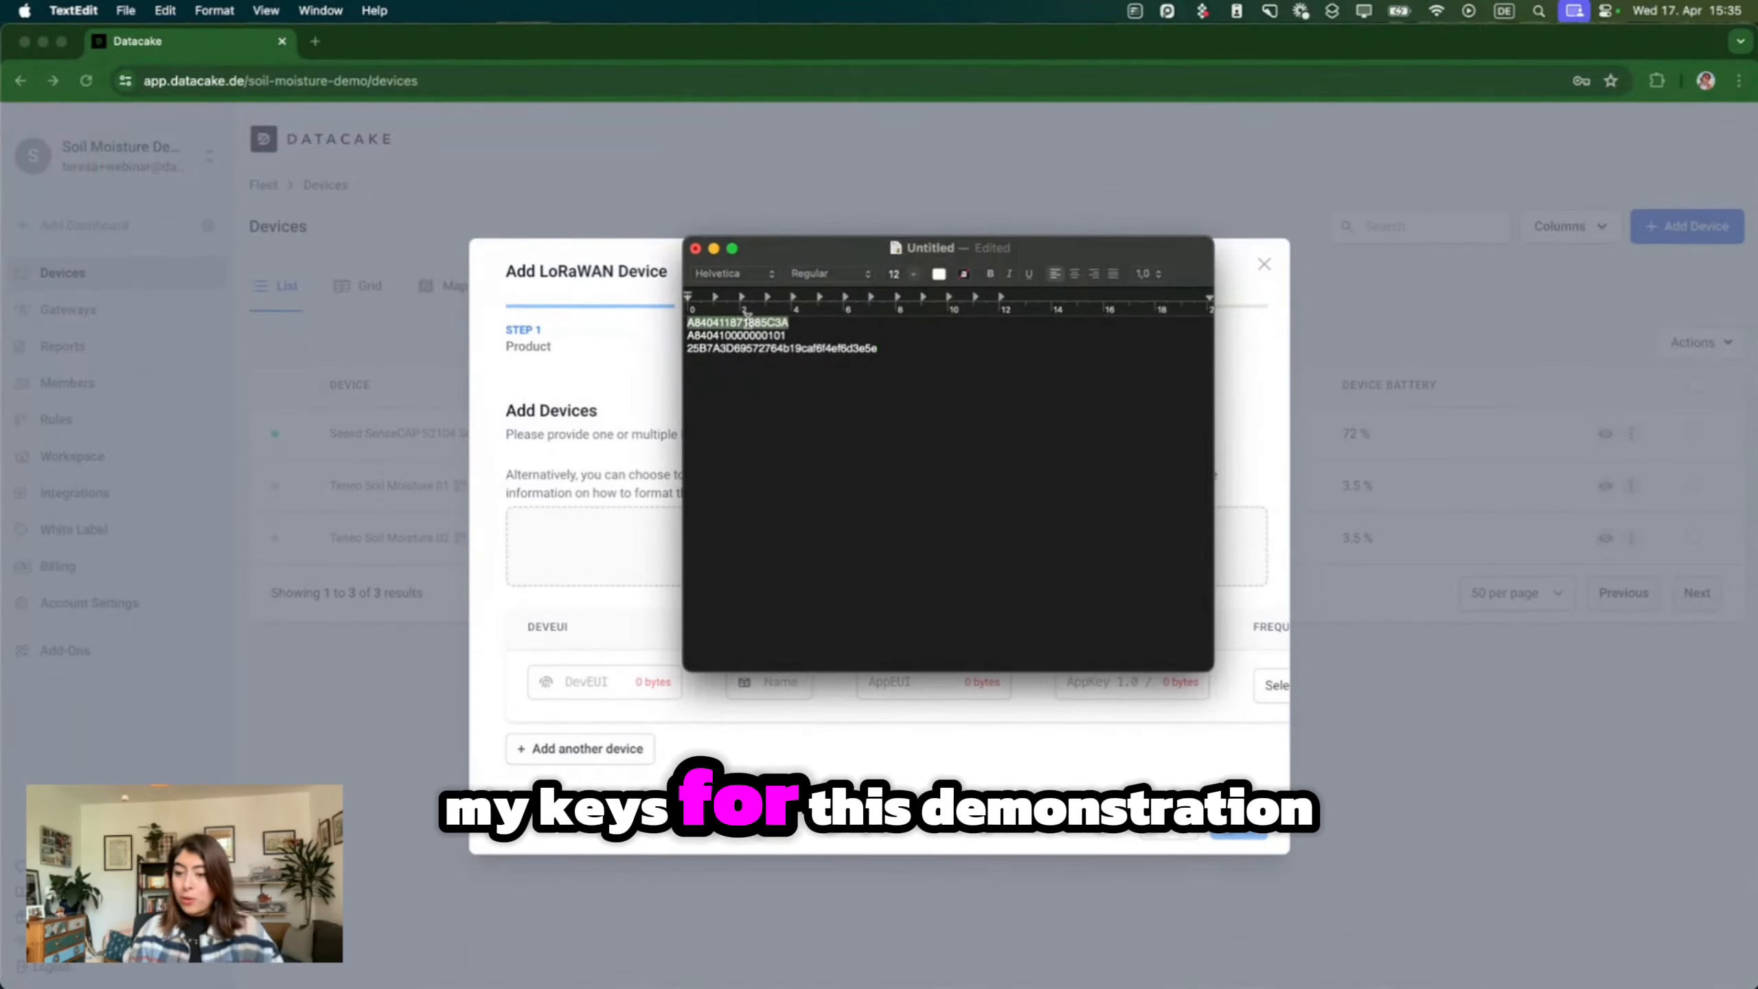
click(594, 686)
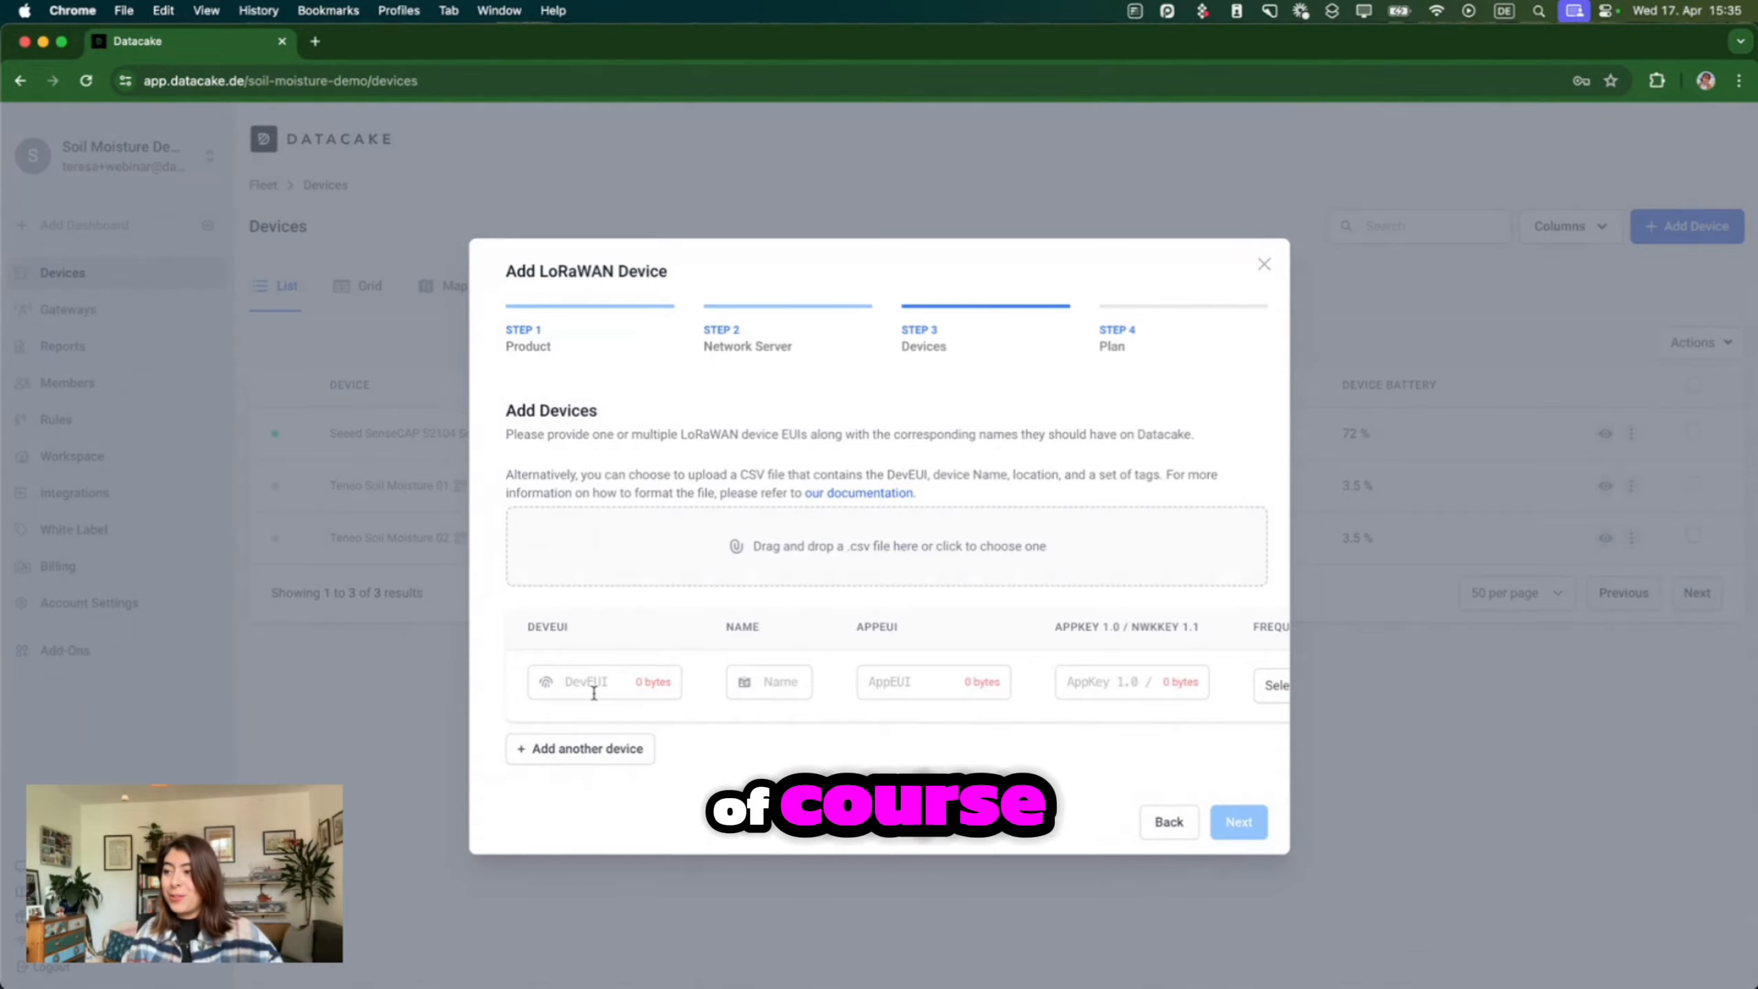
key(super+v)
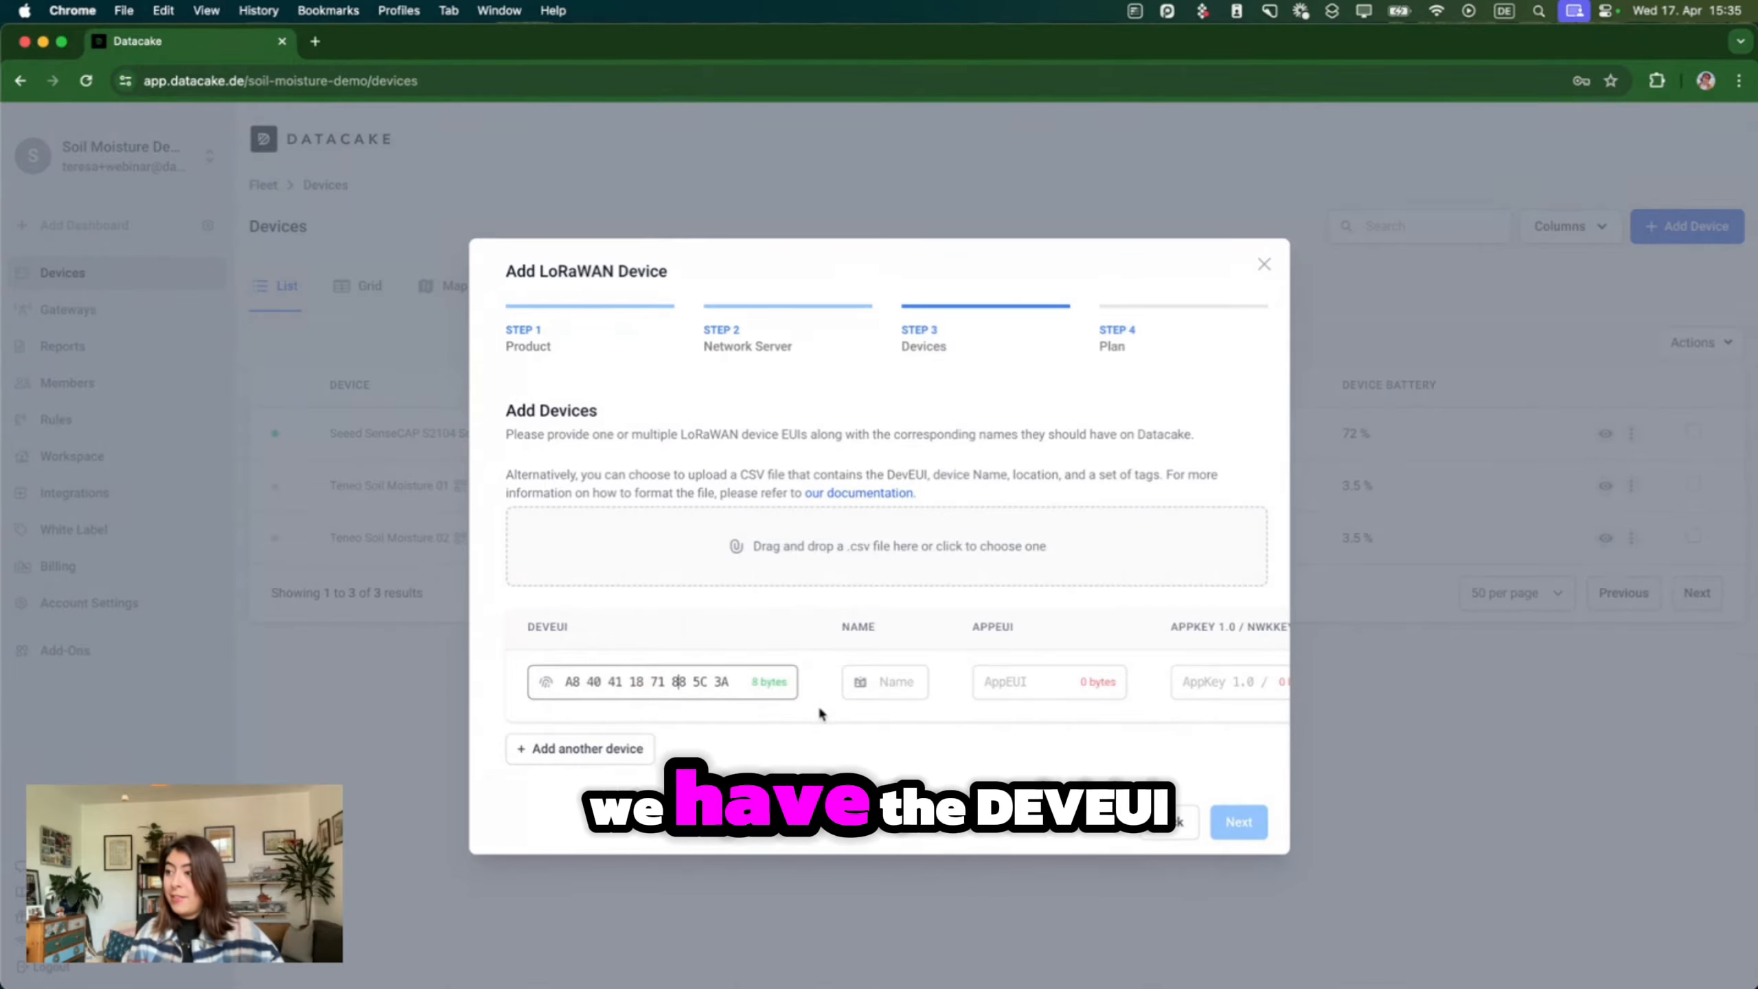
Name the new device "Dragino SE01 Soil Moisture sensor".
click(885, 684)
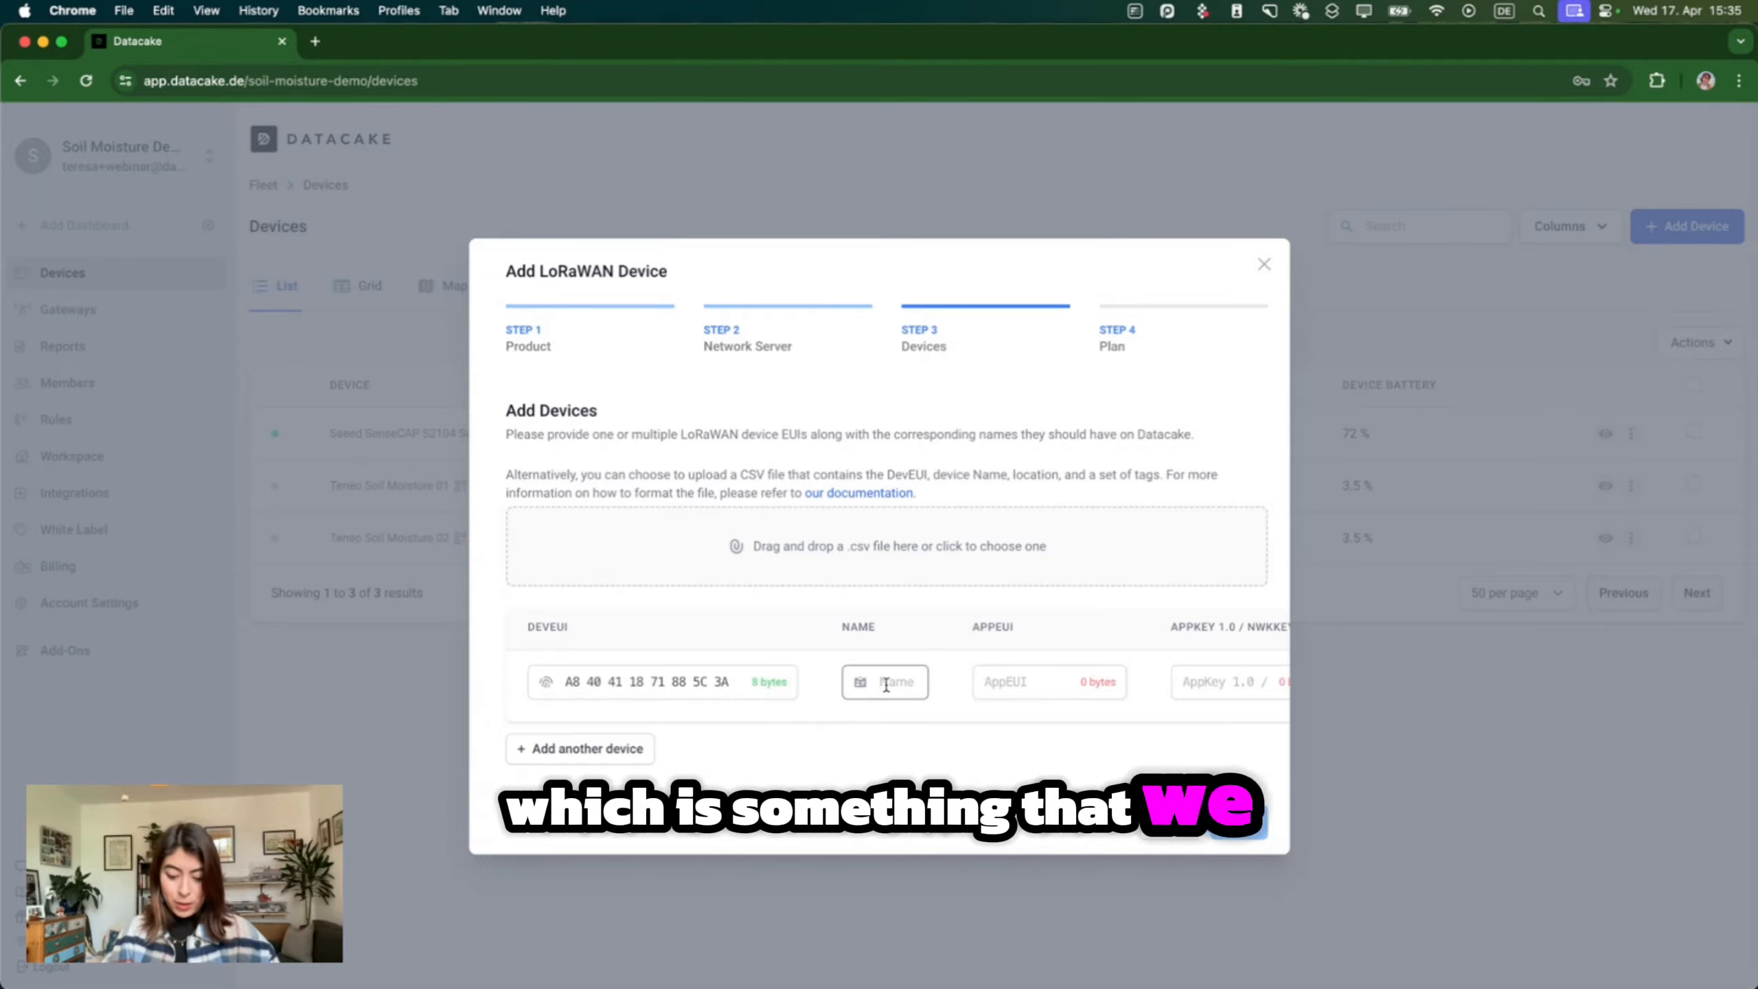
text(Dragino SE)
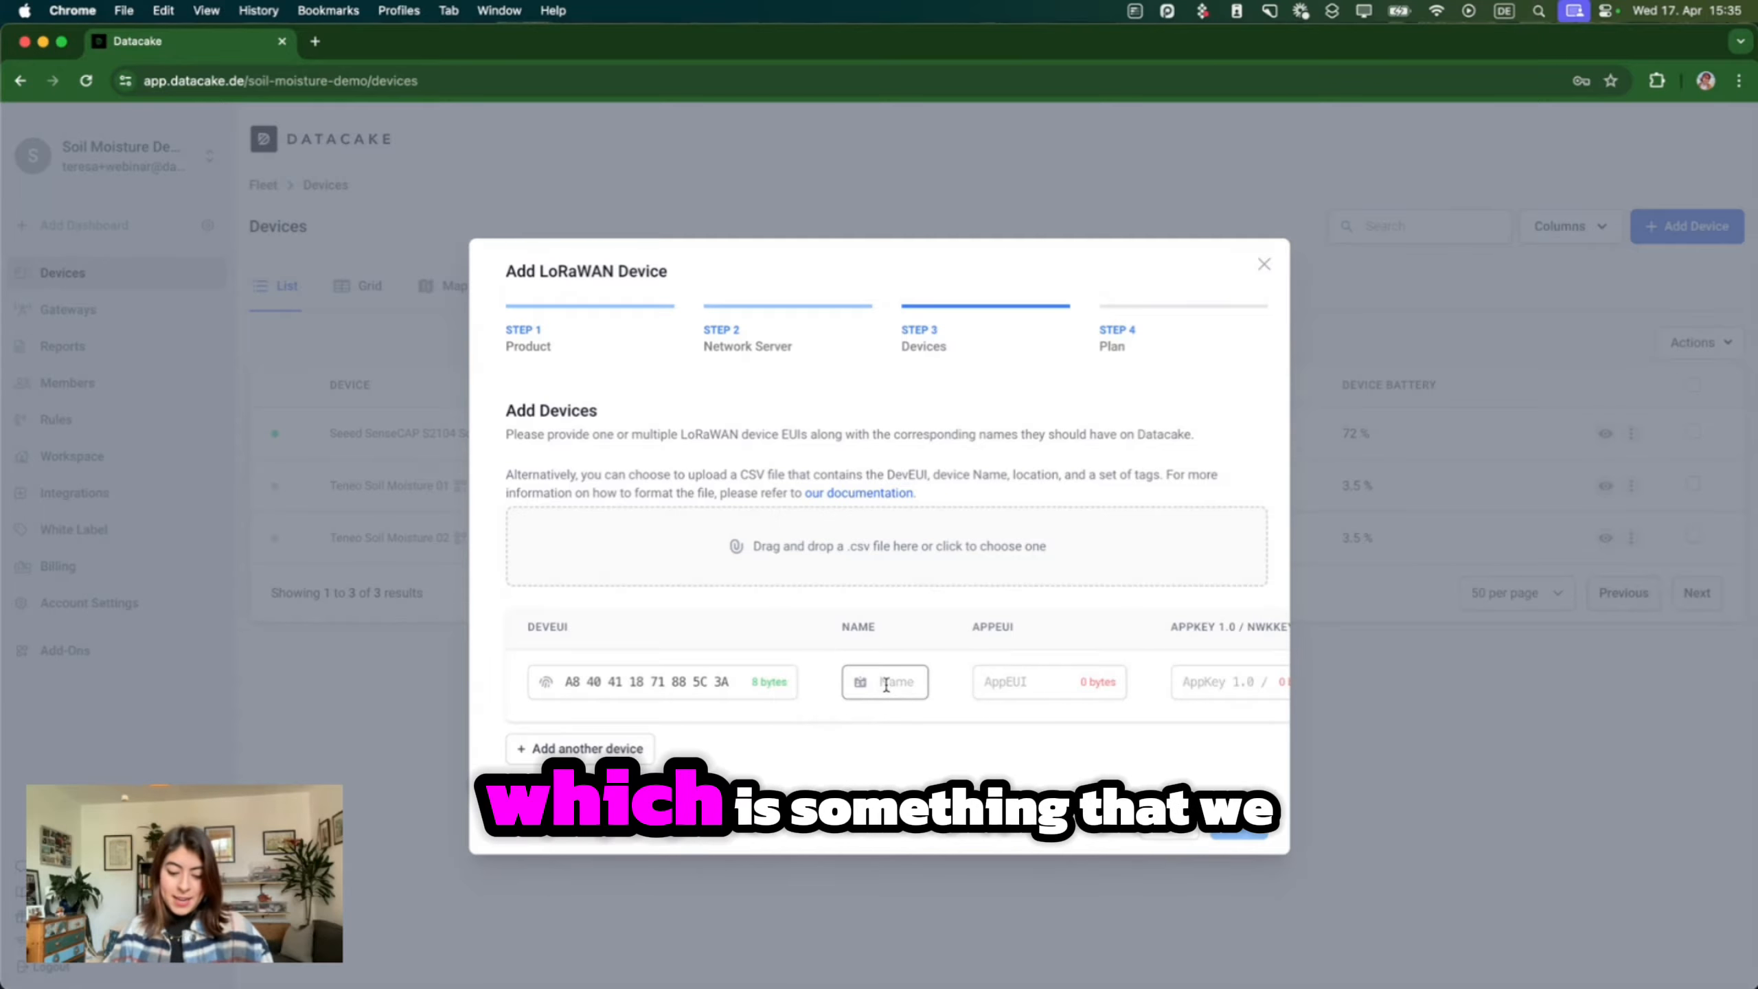
text(01)
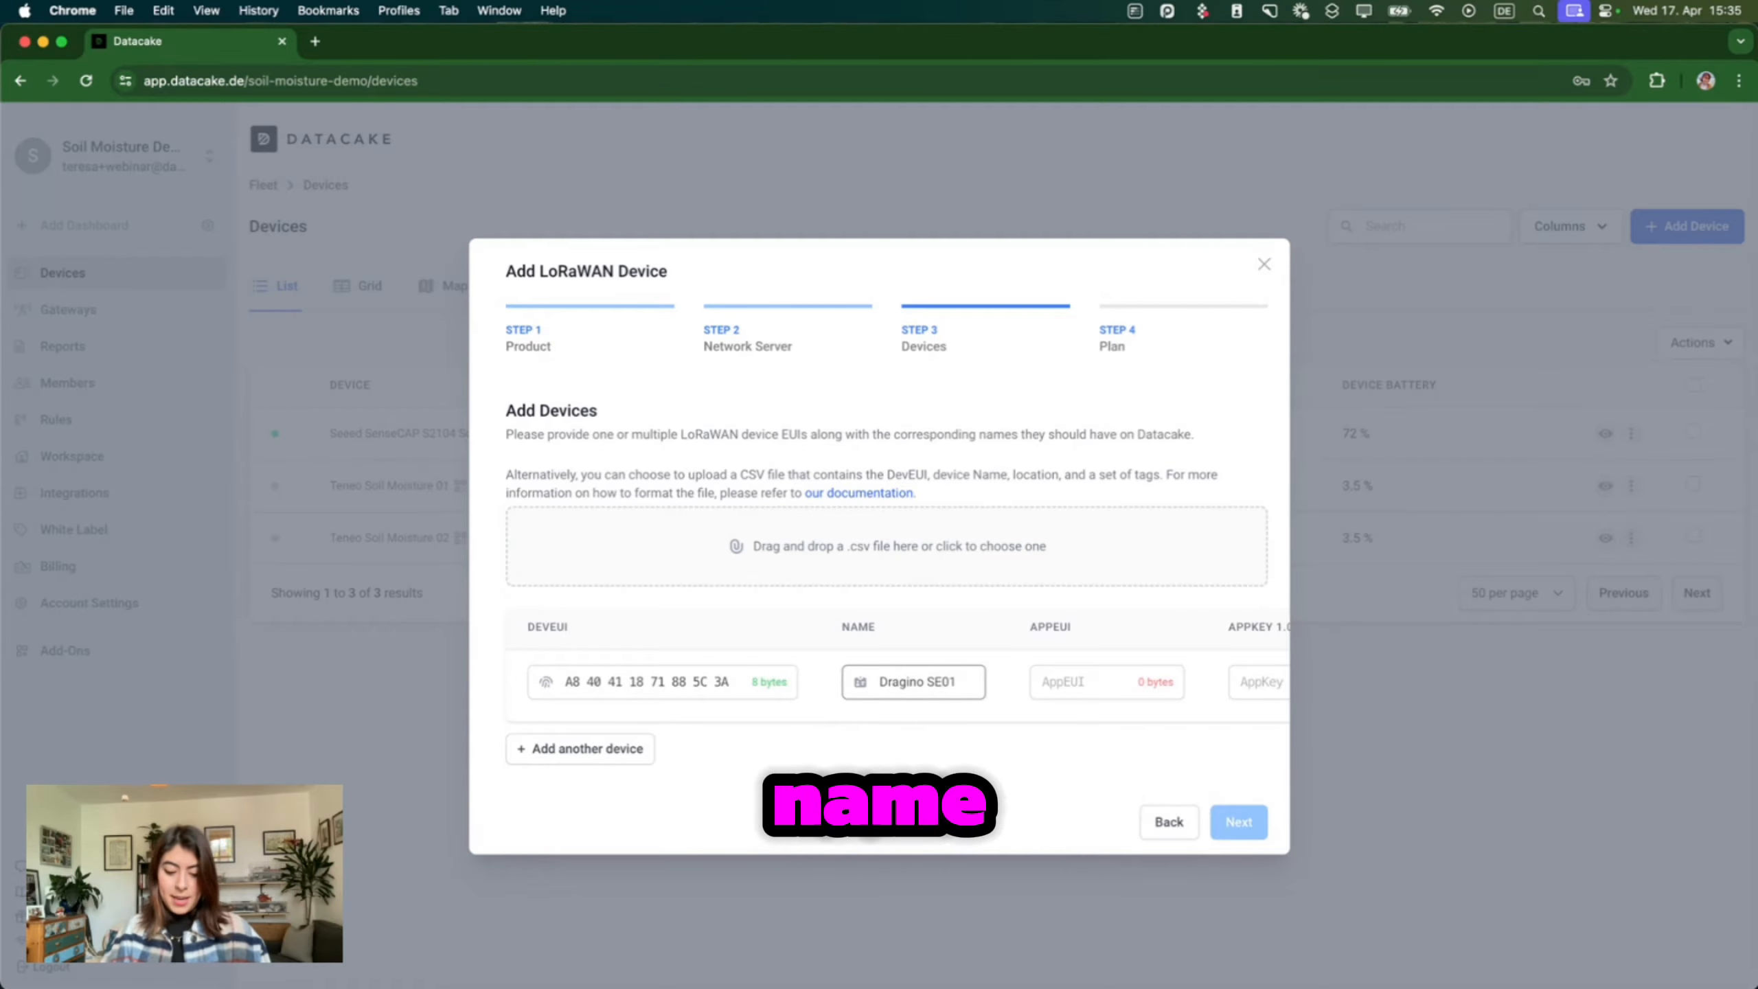
text( Soil Moisture senso)
key(BackSpace)
text(sor)
Copy the AppEUI from the TextEdit note into the new device's AppEUI entry.
key(ctrl+Up)
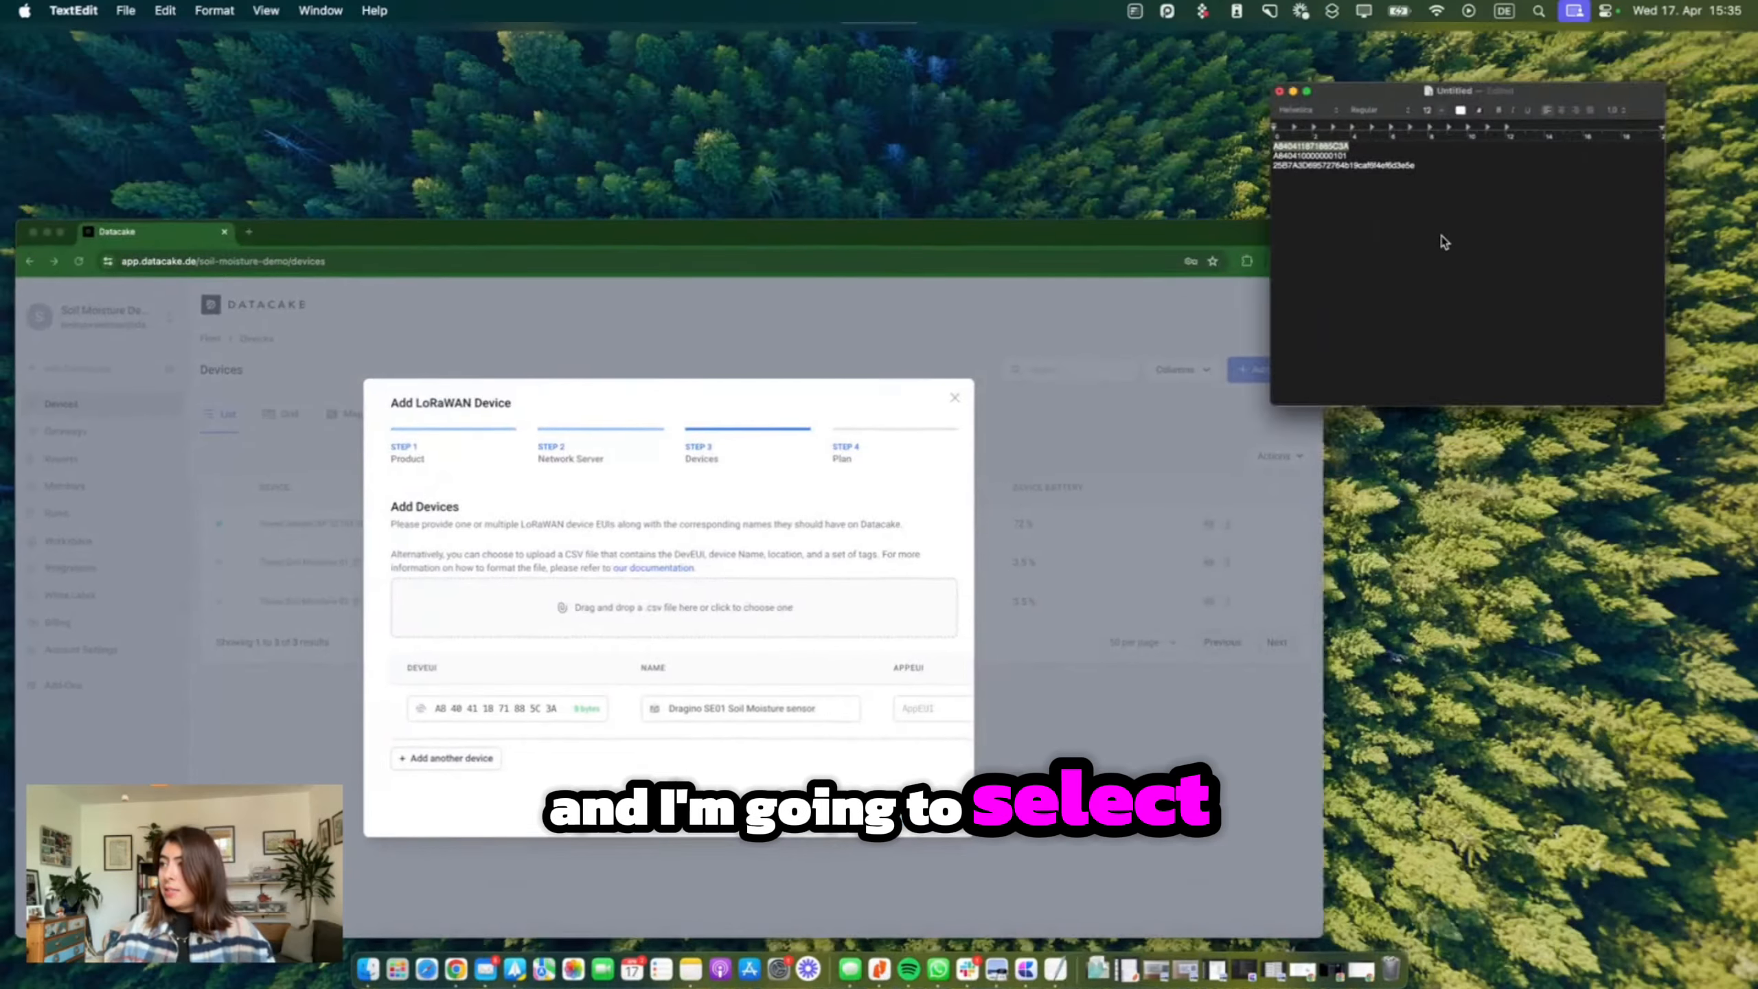
click(1443, 242)
double_click(735, 335)
key(super+c)
click(904, 707)
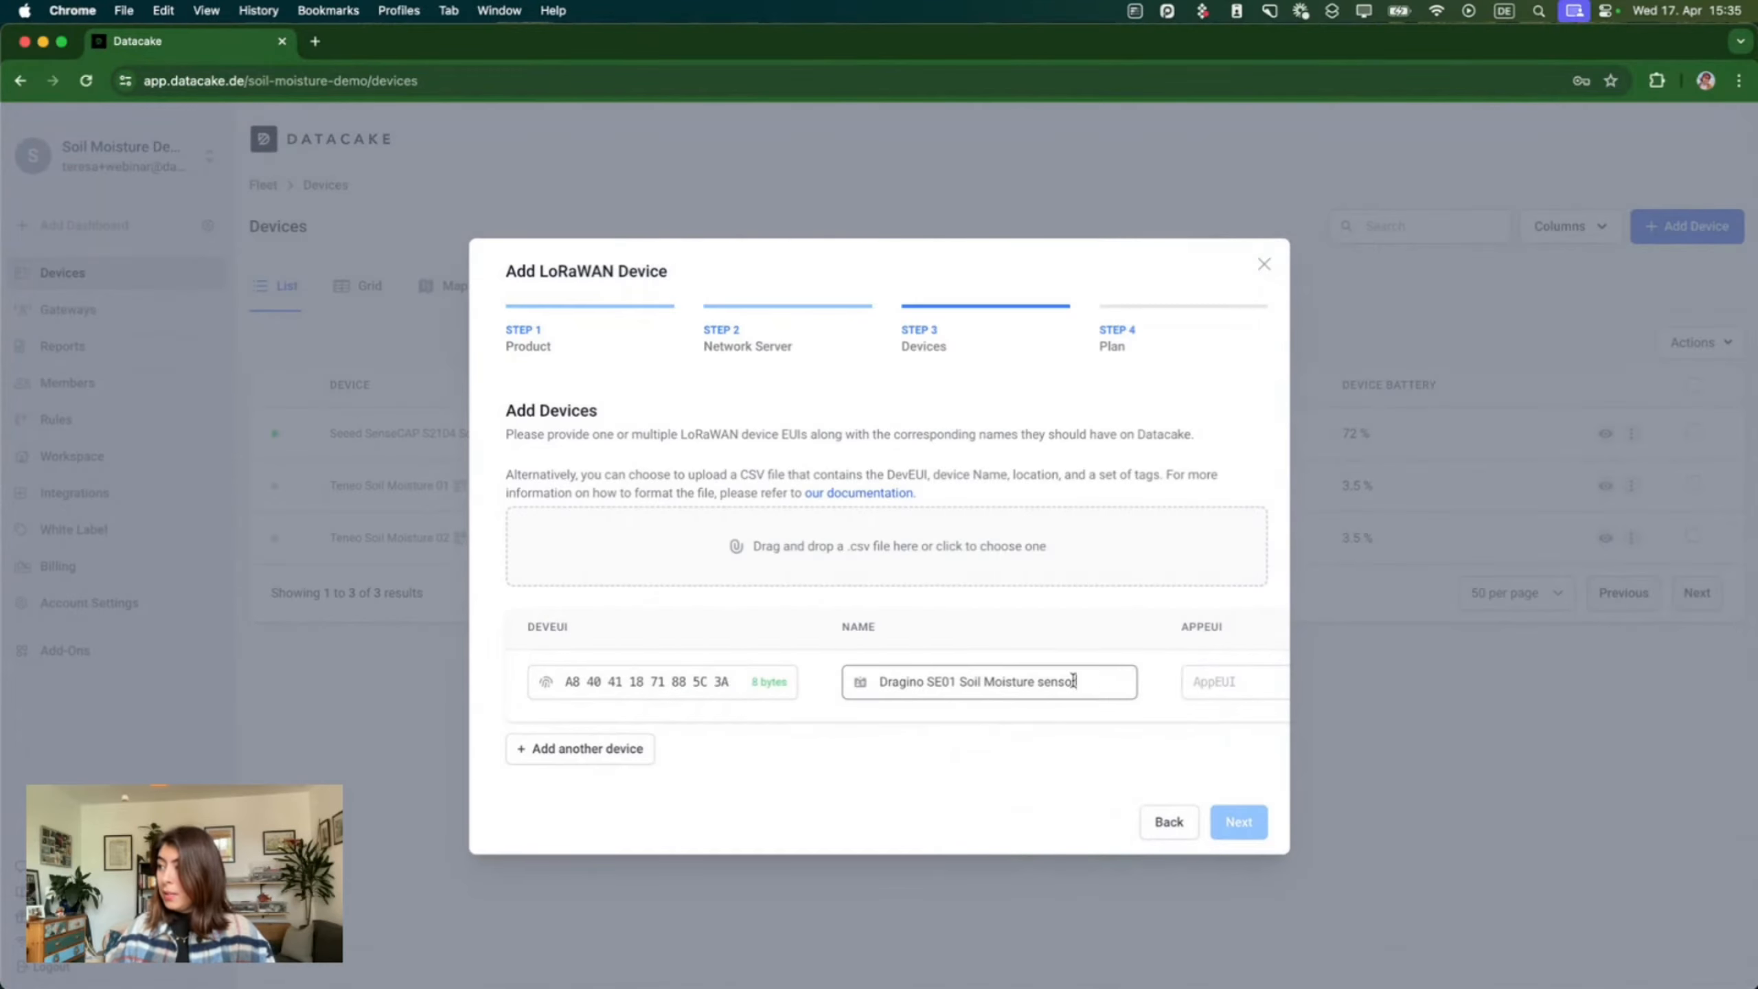
click(1215, 679)
key(super+v)
scroll(1143, 682, right, 6)
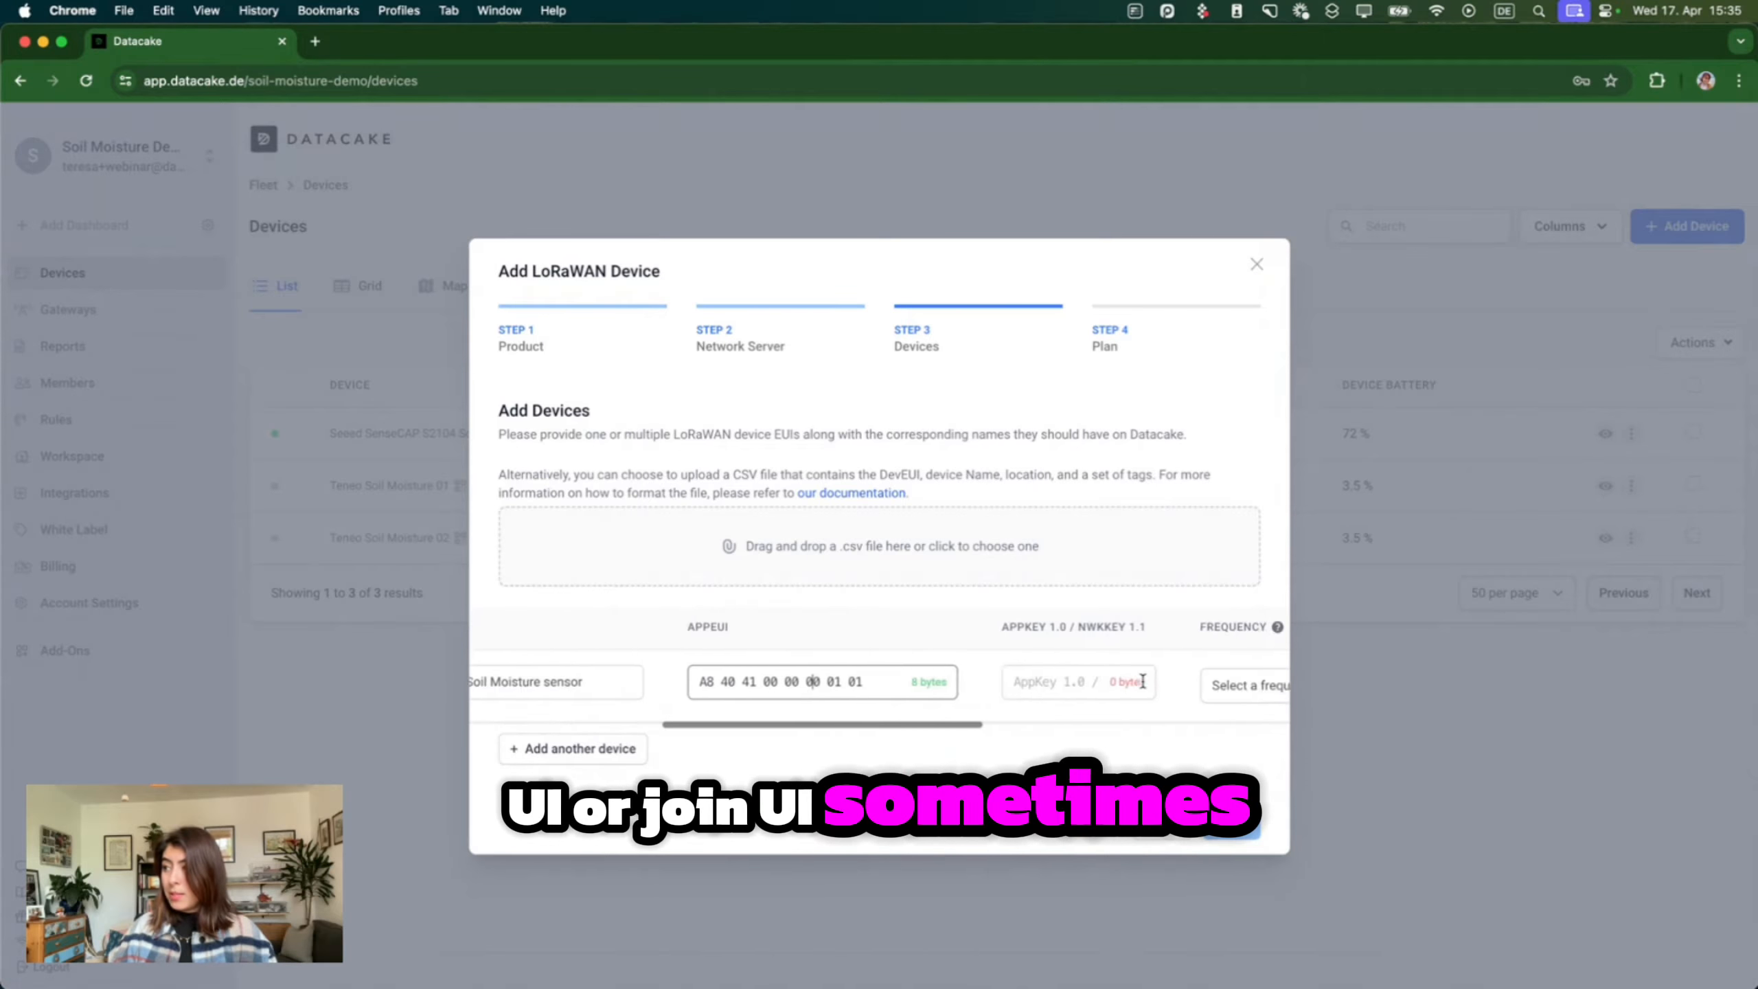
Copy the application key from the TextEdit note into the new device's AppKey entry.
key(ctrl+Up)
click(1444, 242)
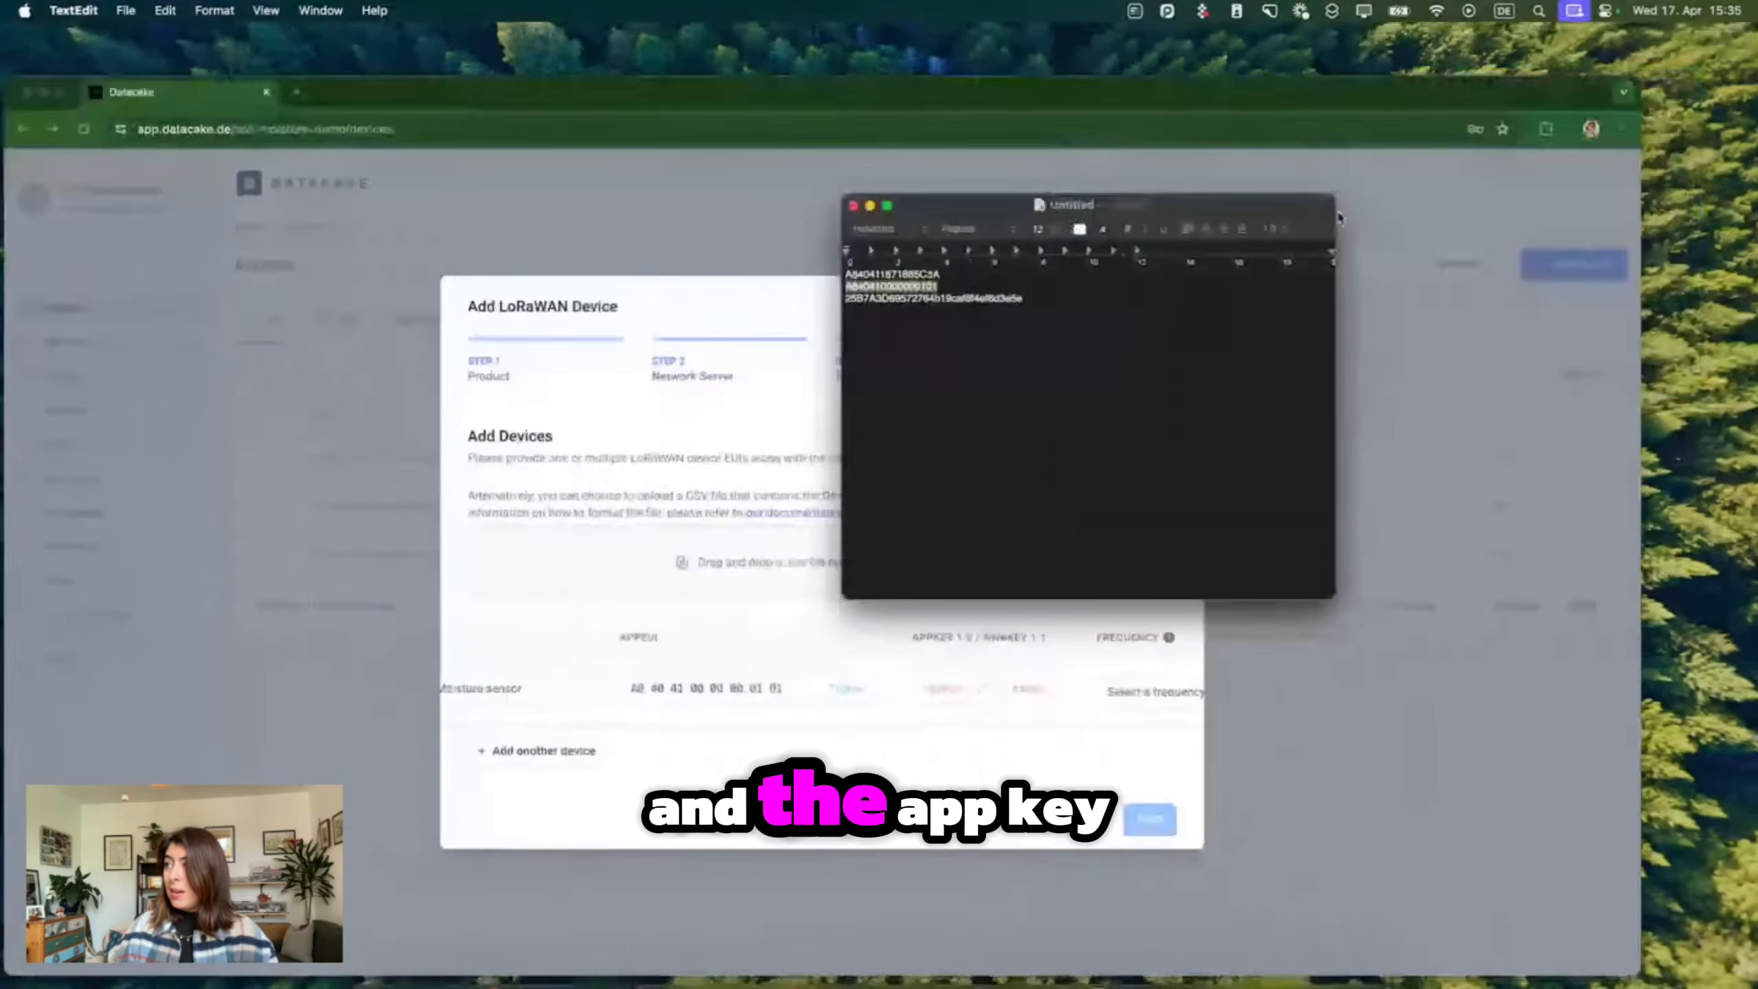
double_click(832, 348)
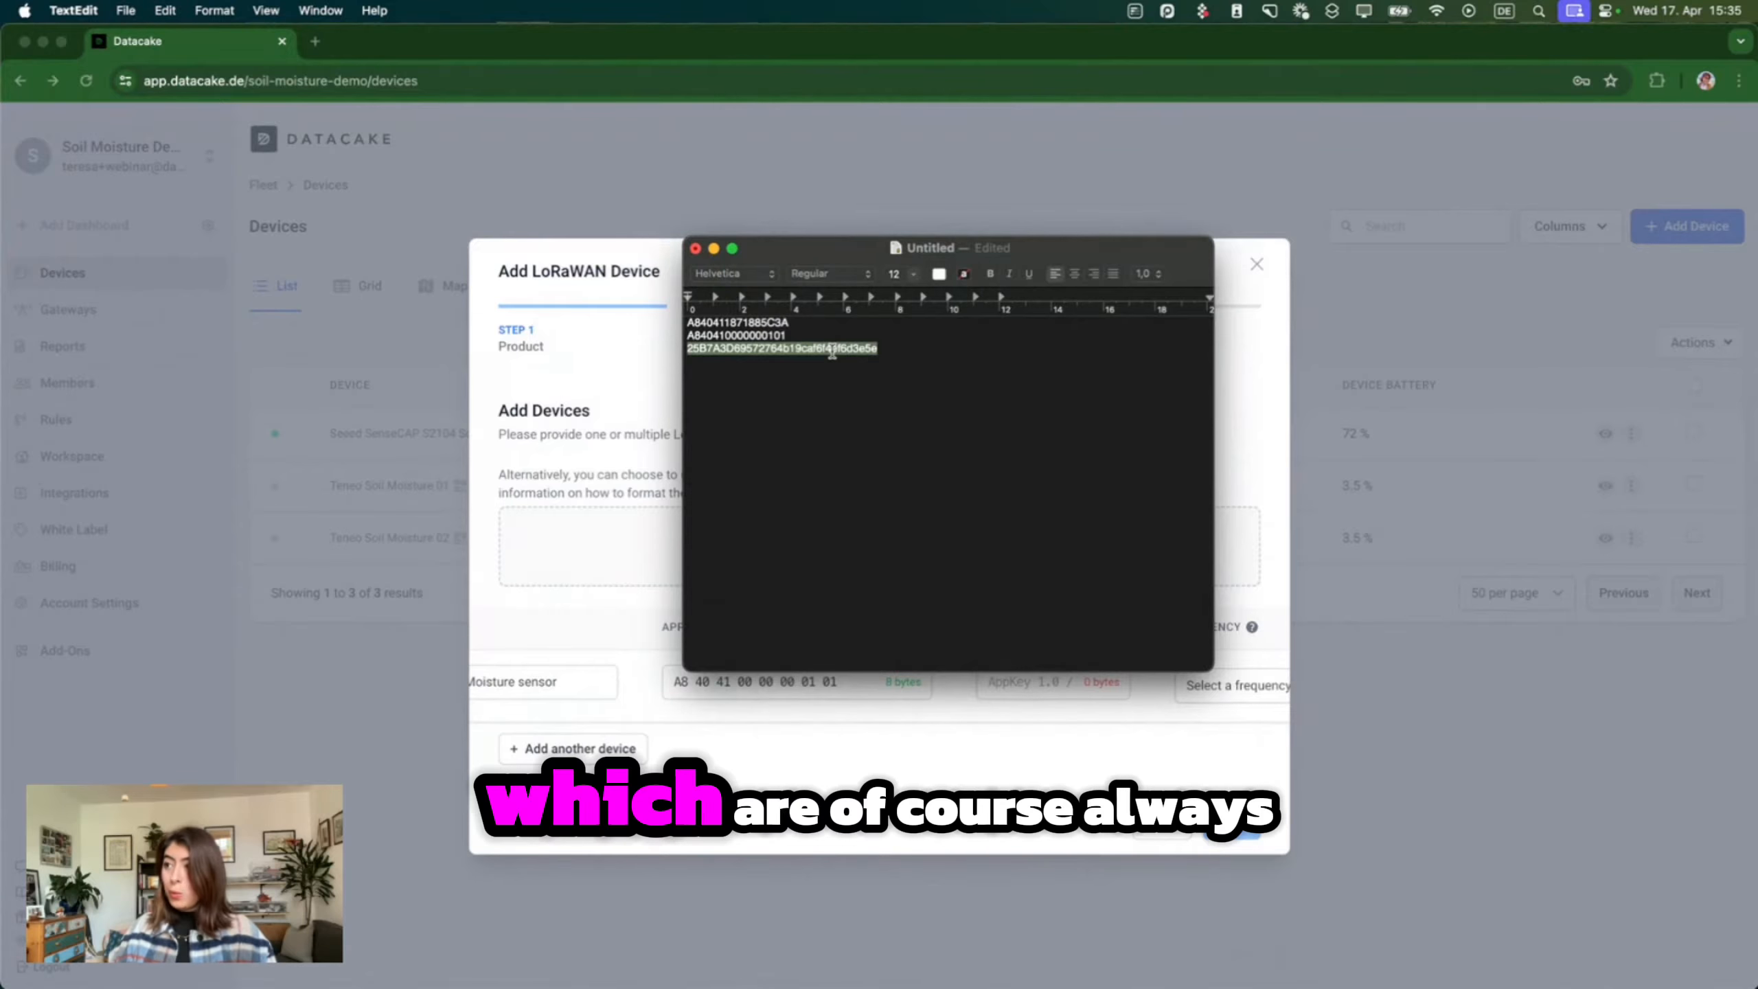
key(super+c)
click(1025, 682)
key(super+v)
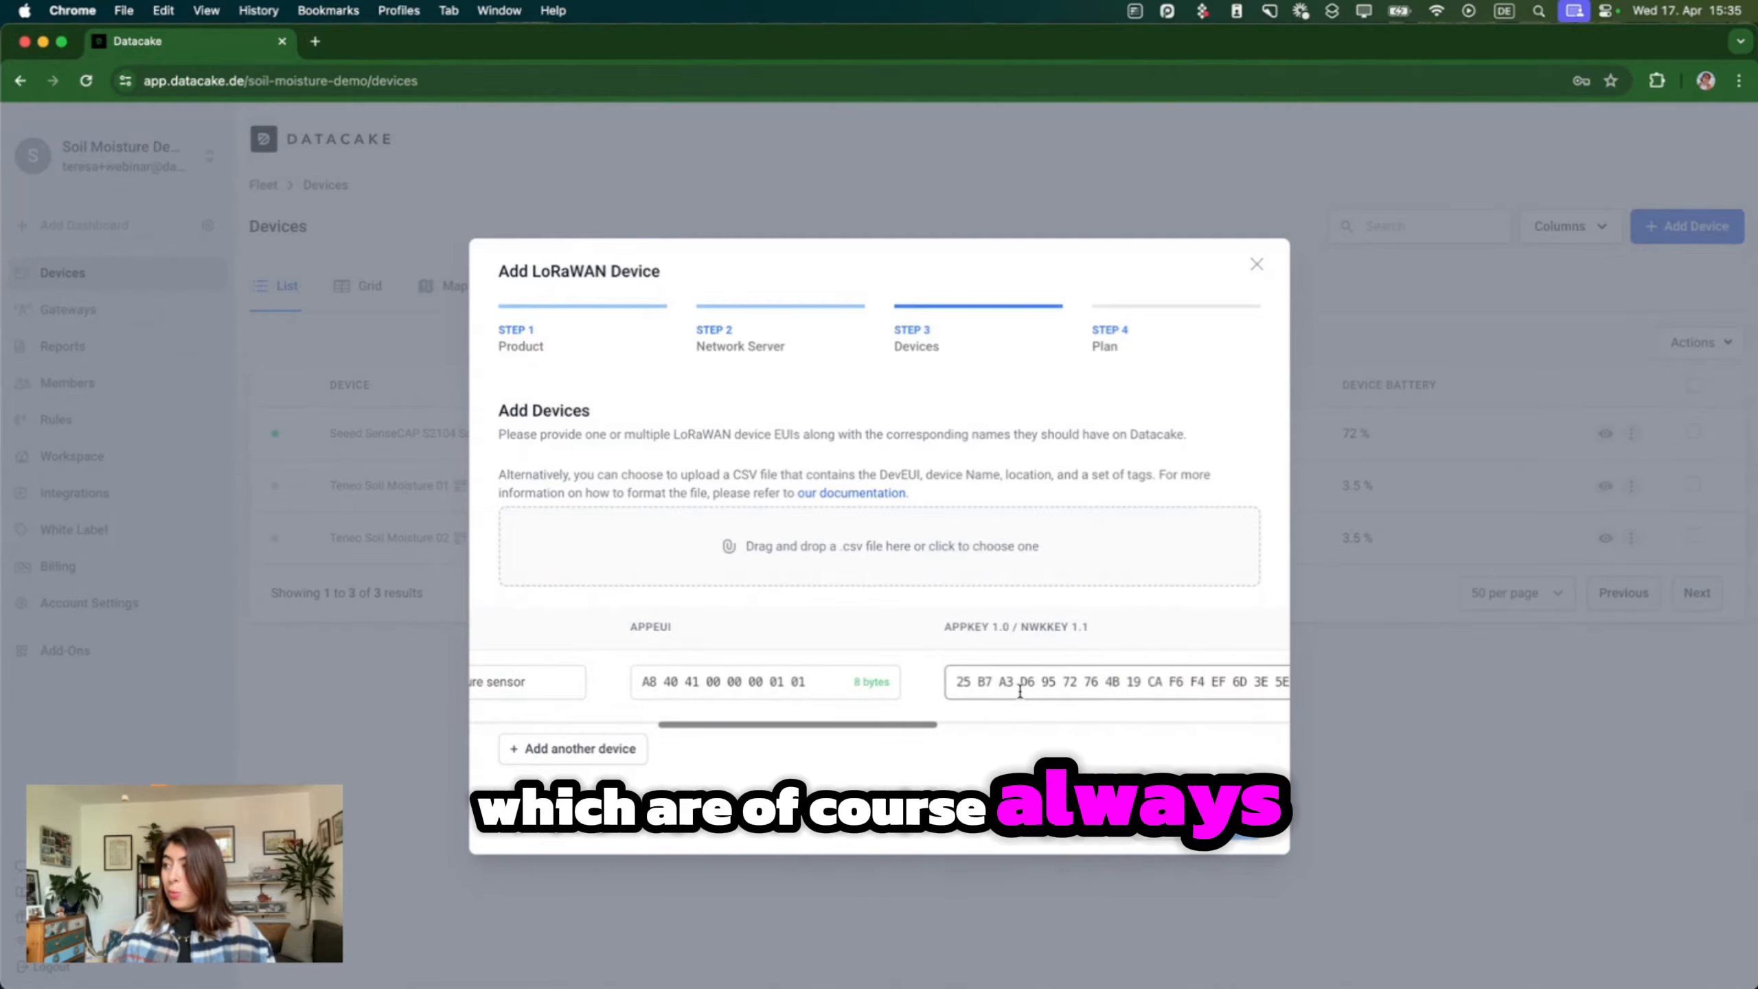
Set the new device's frequency to Europe 863-870 MHz (SF9 for RX2) and its device class to Class A.
scroll(1020, 691, right, 3)
scroll(1023, 692, left, 3)
click(1059, 685)
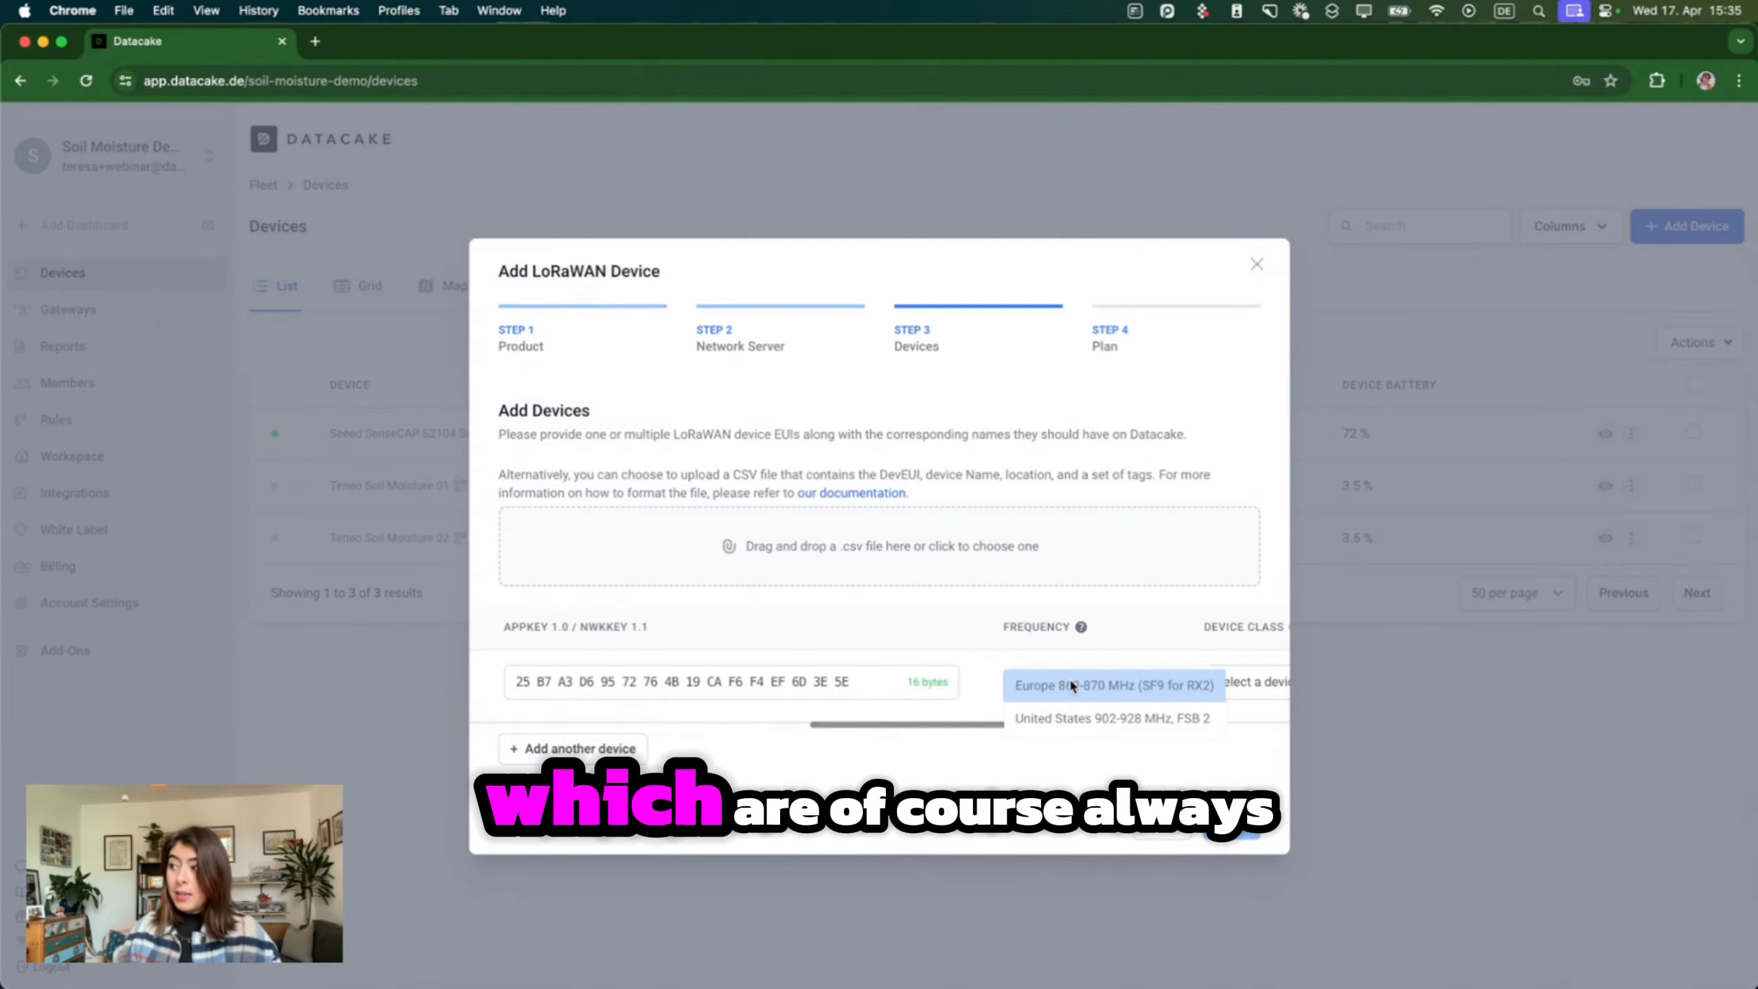
click(1066, 718)
scroll(1108, 689, right, 3)
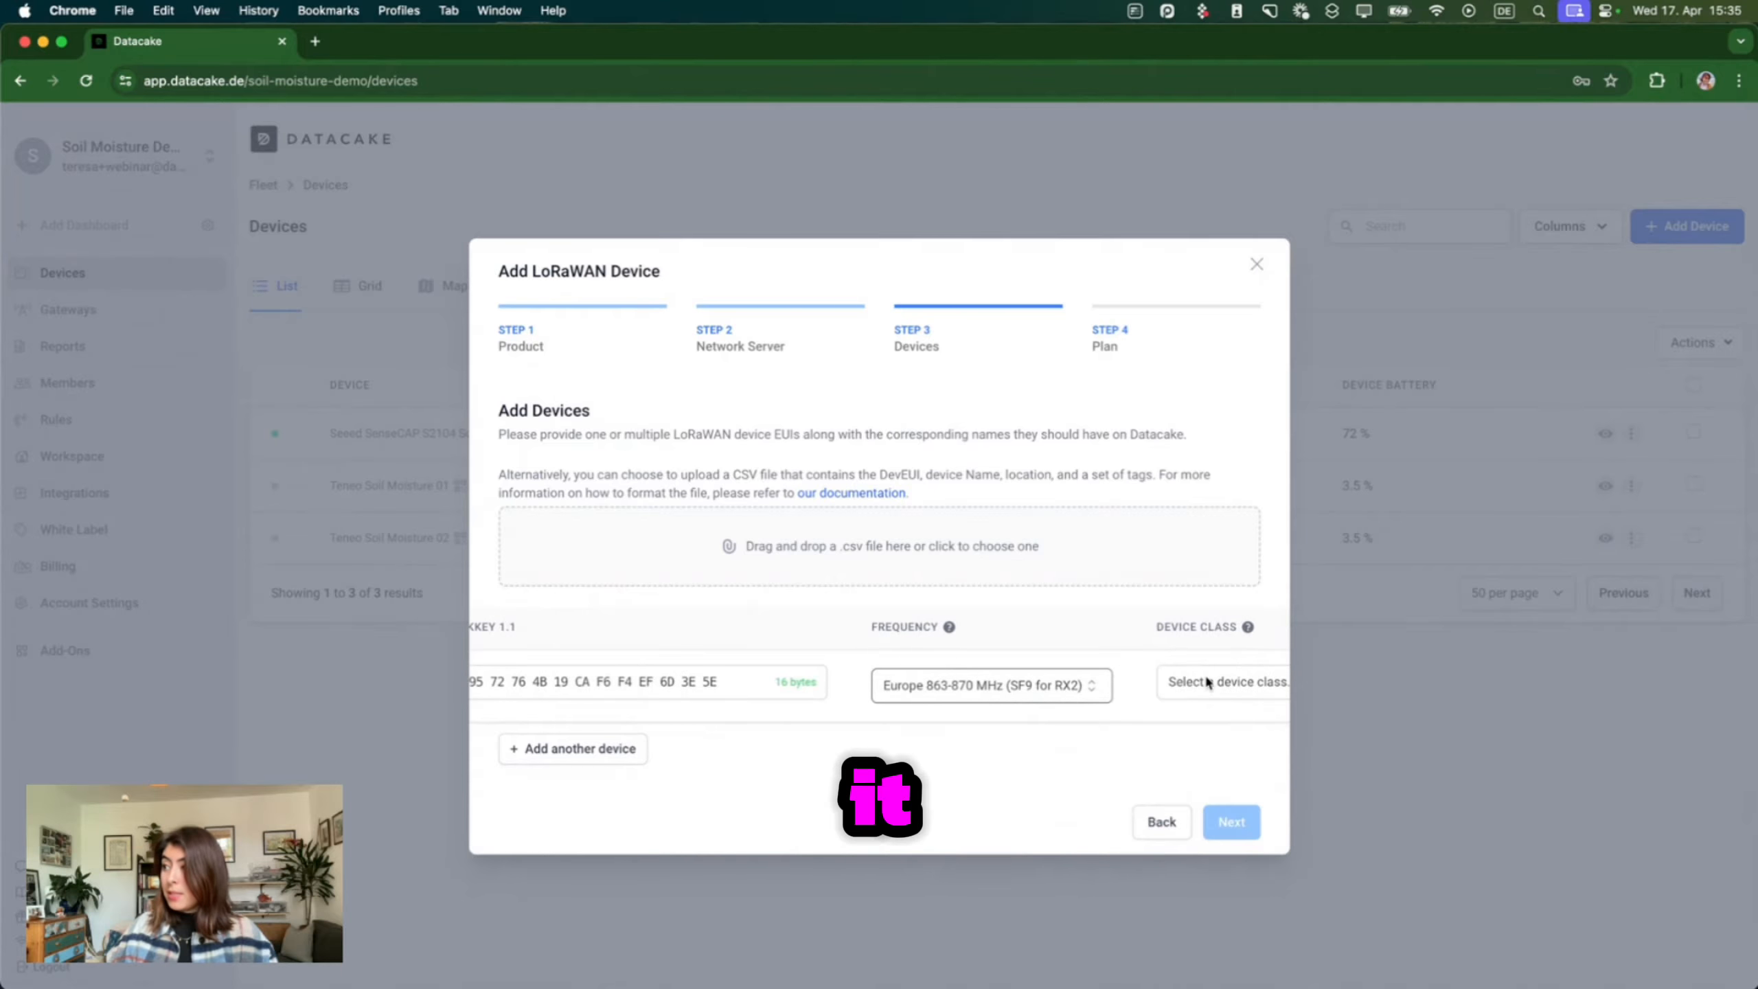
click(1206, 681)
click(1204, 681)
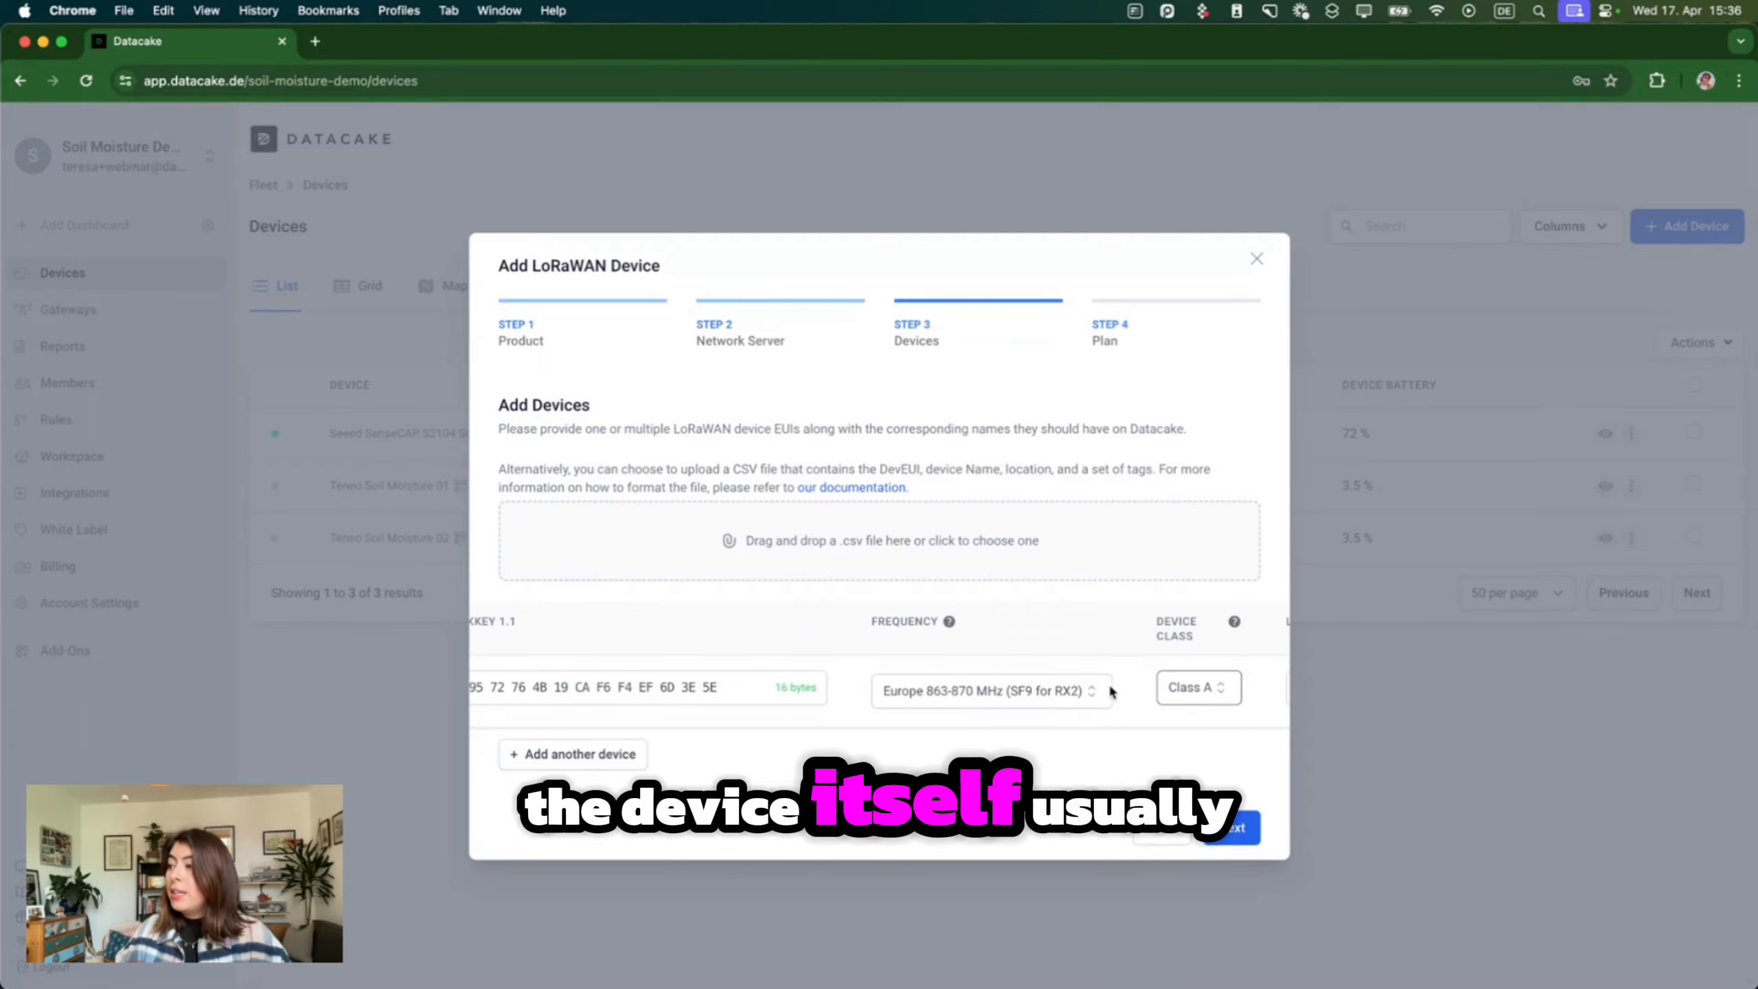
scroll(1109, 687, right, 5)
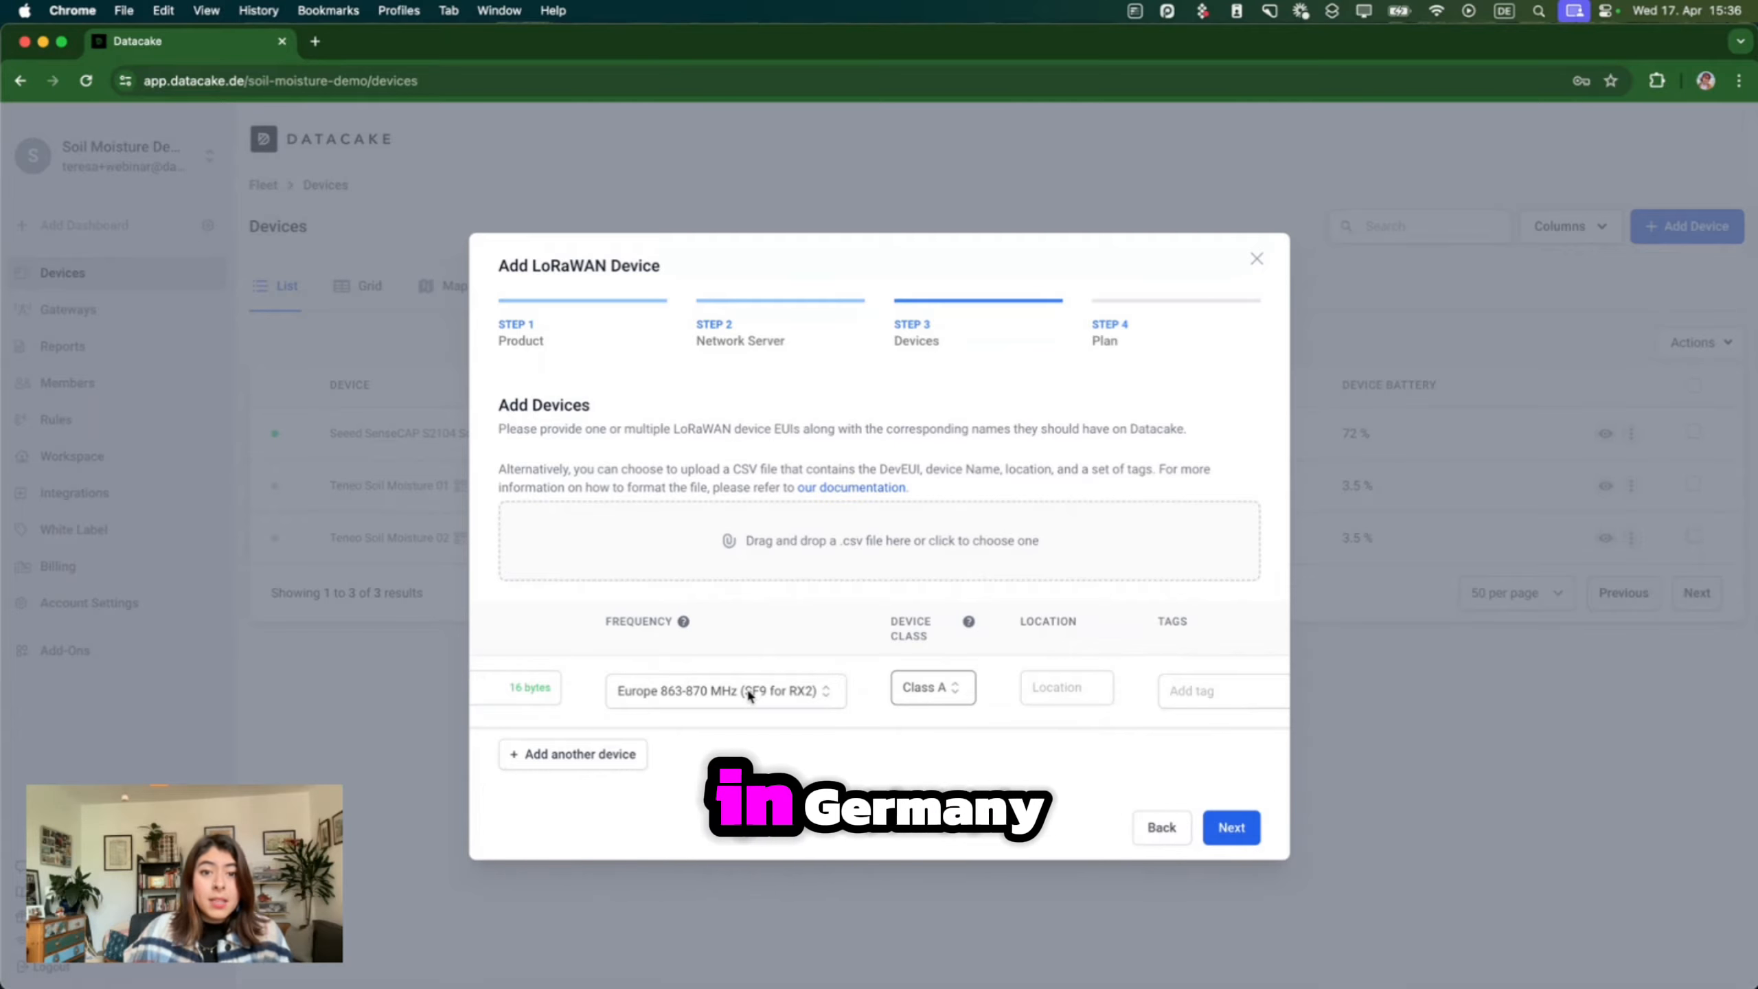
click(819, 699)
click(826, 641)
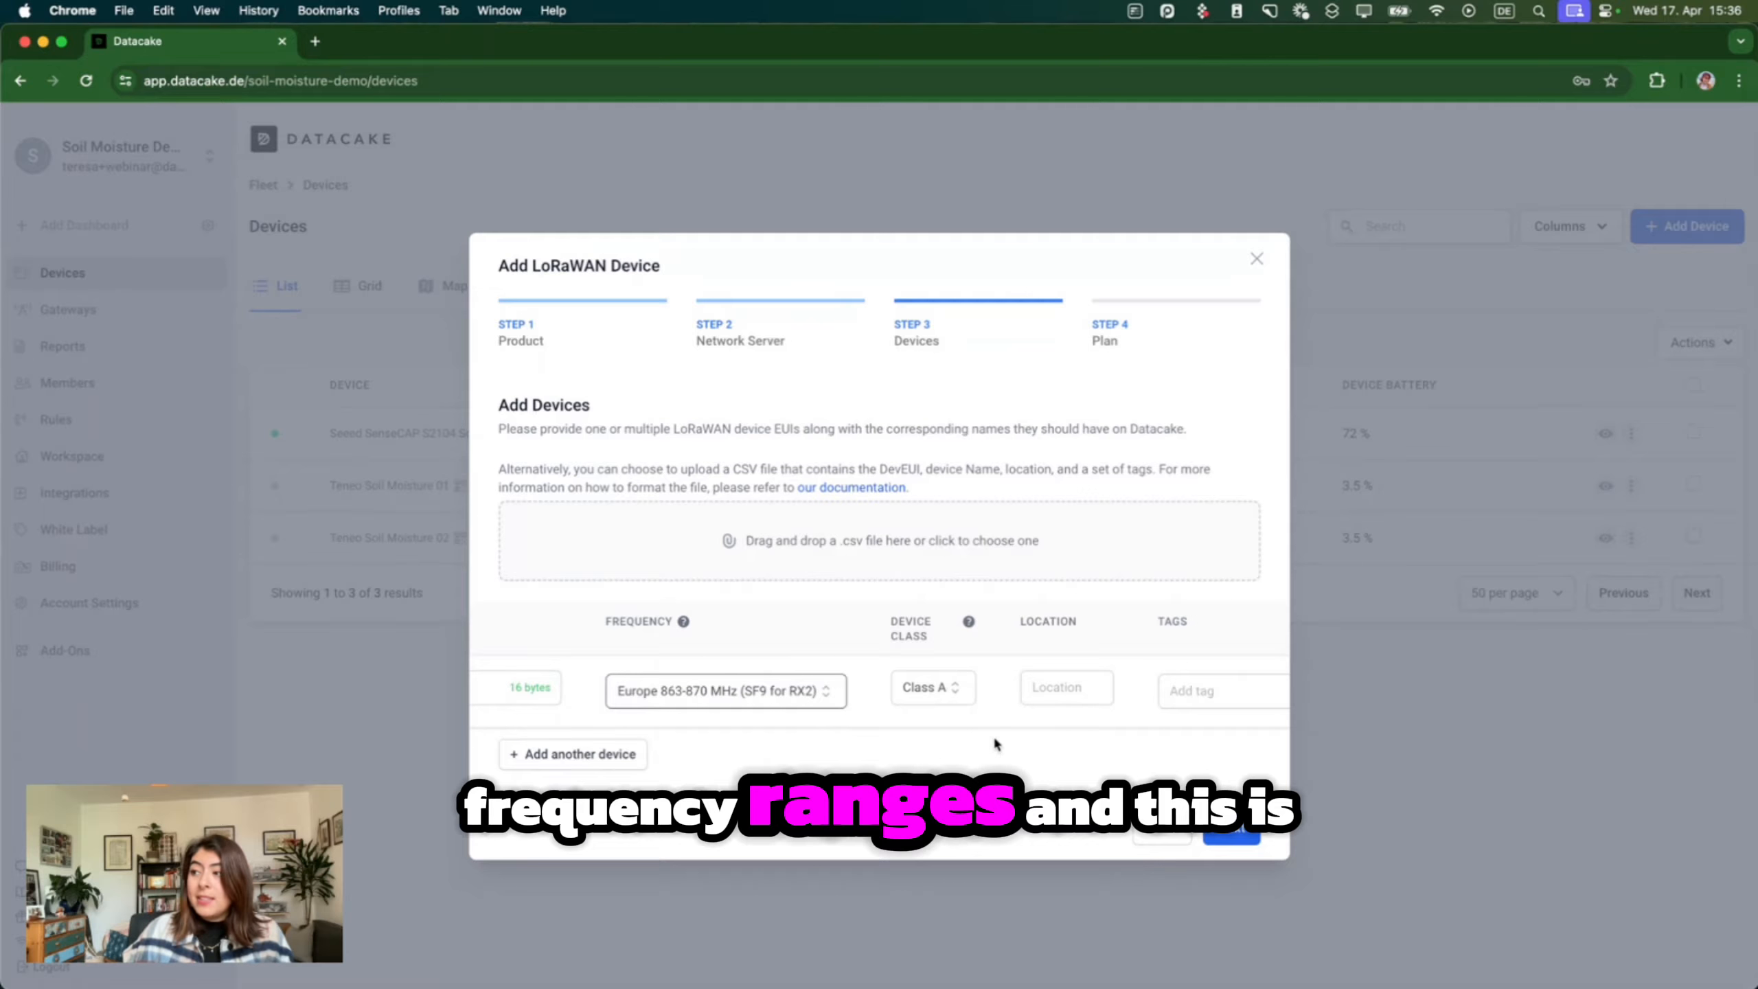
Add the device on the Free plan and open the dashboard of the Dragino SE01 Soil Moisture sensor.
click(1238, 833)
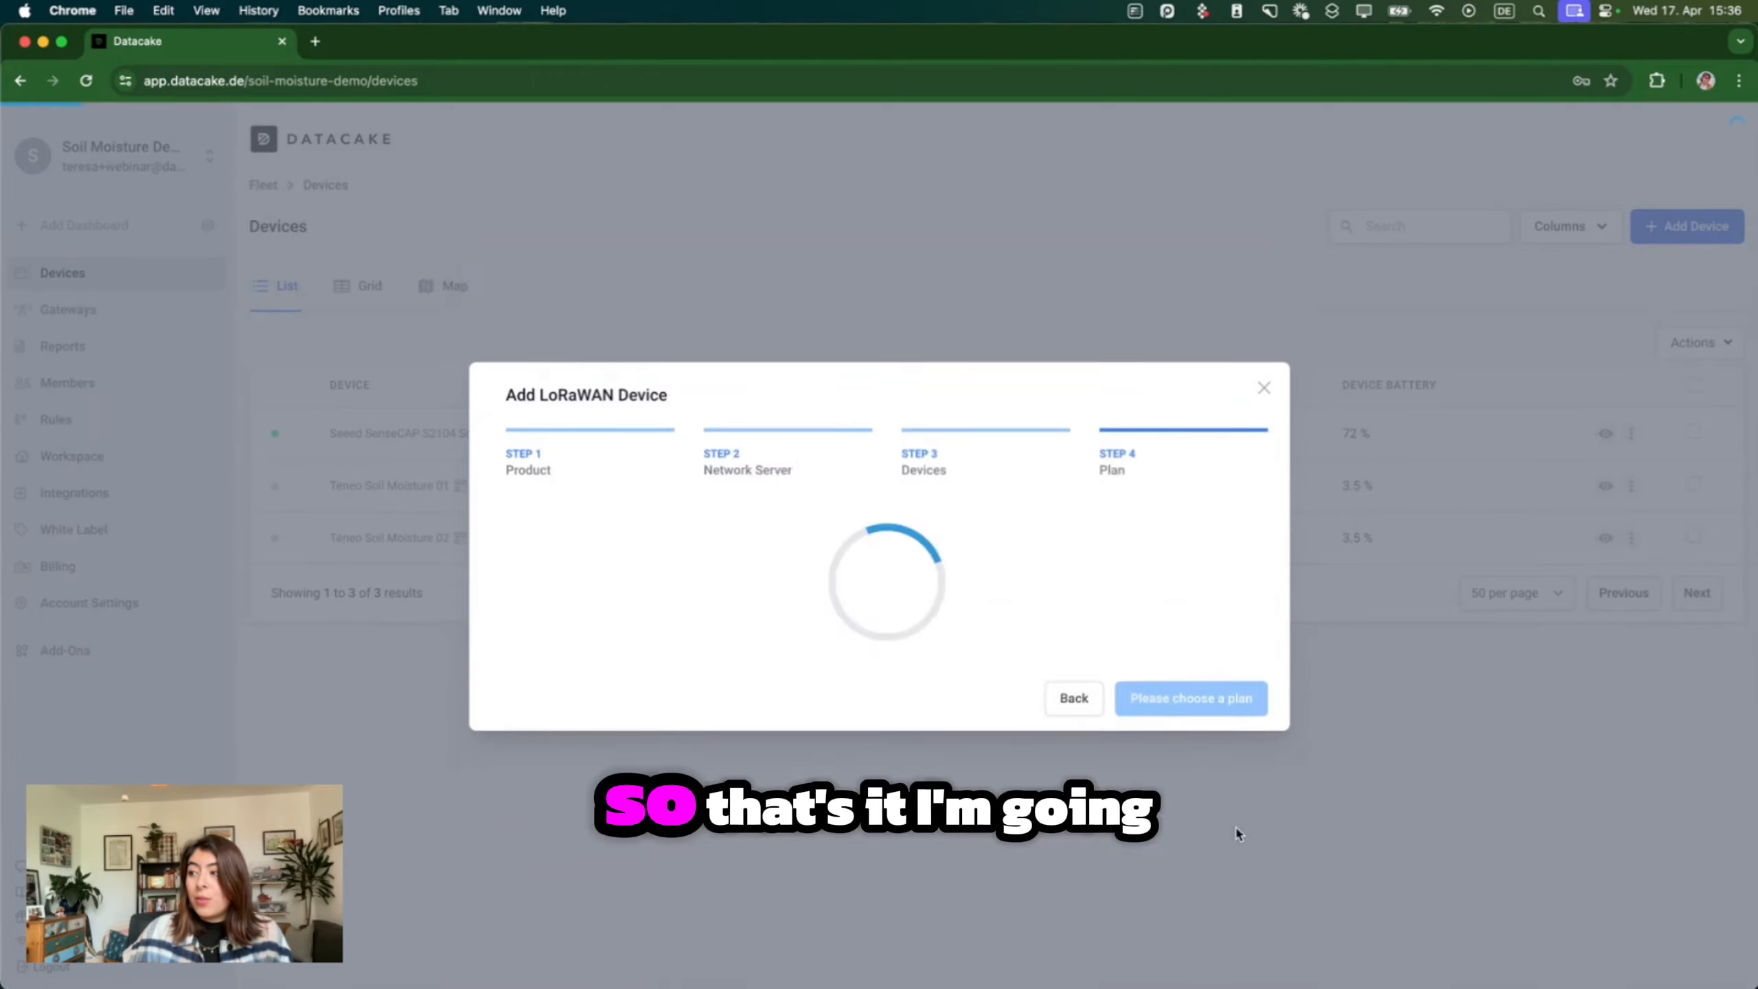
click(580, 464)
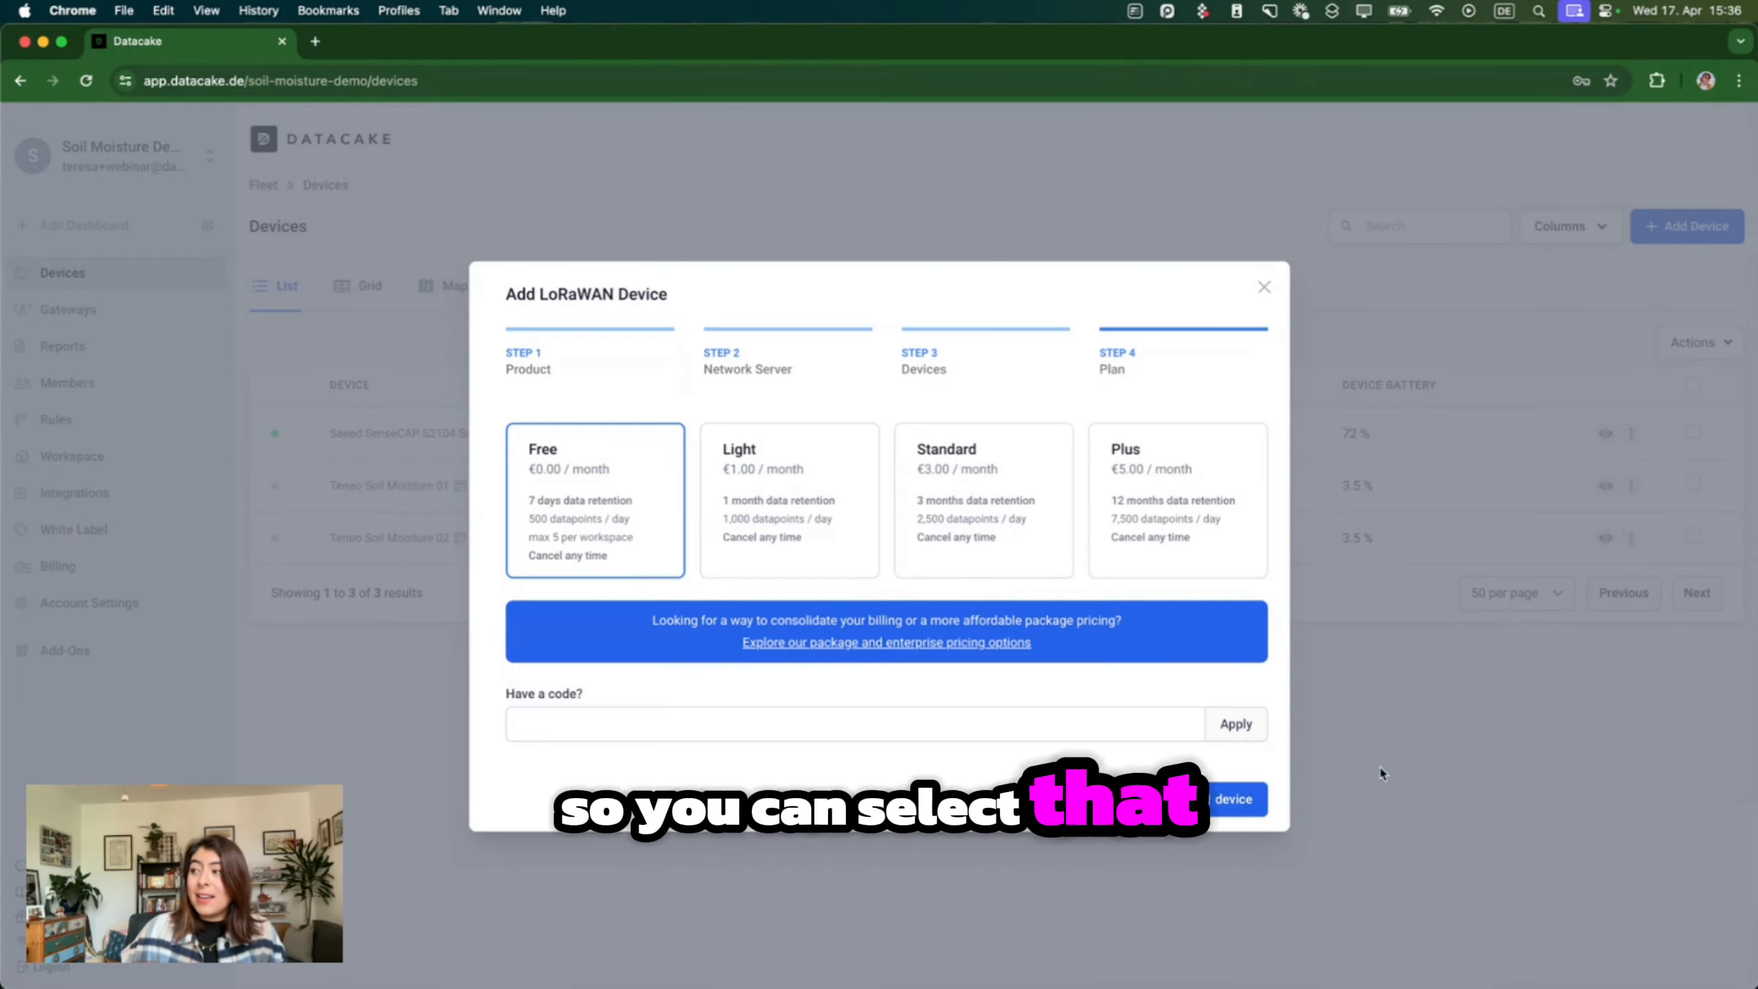
click(1226, 800)
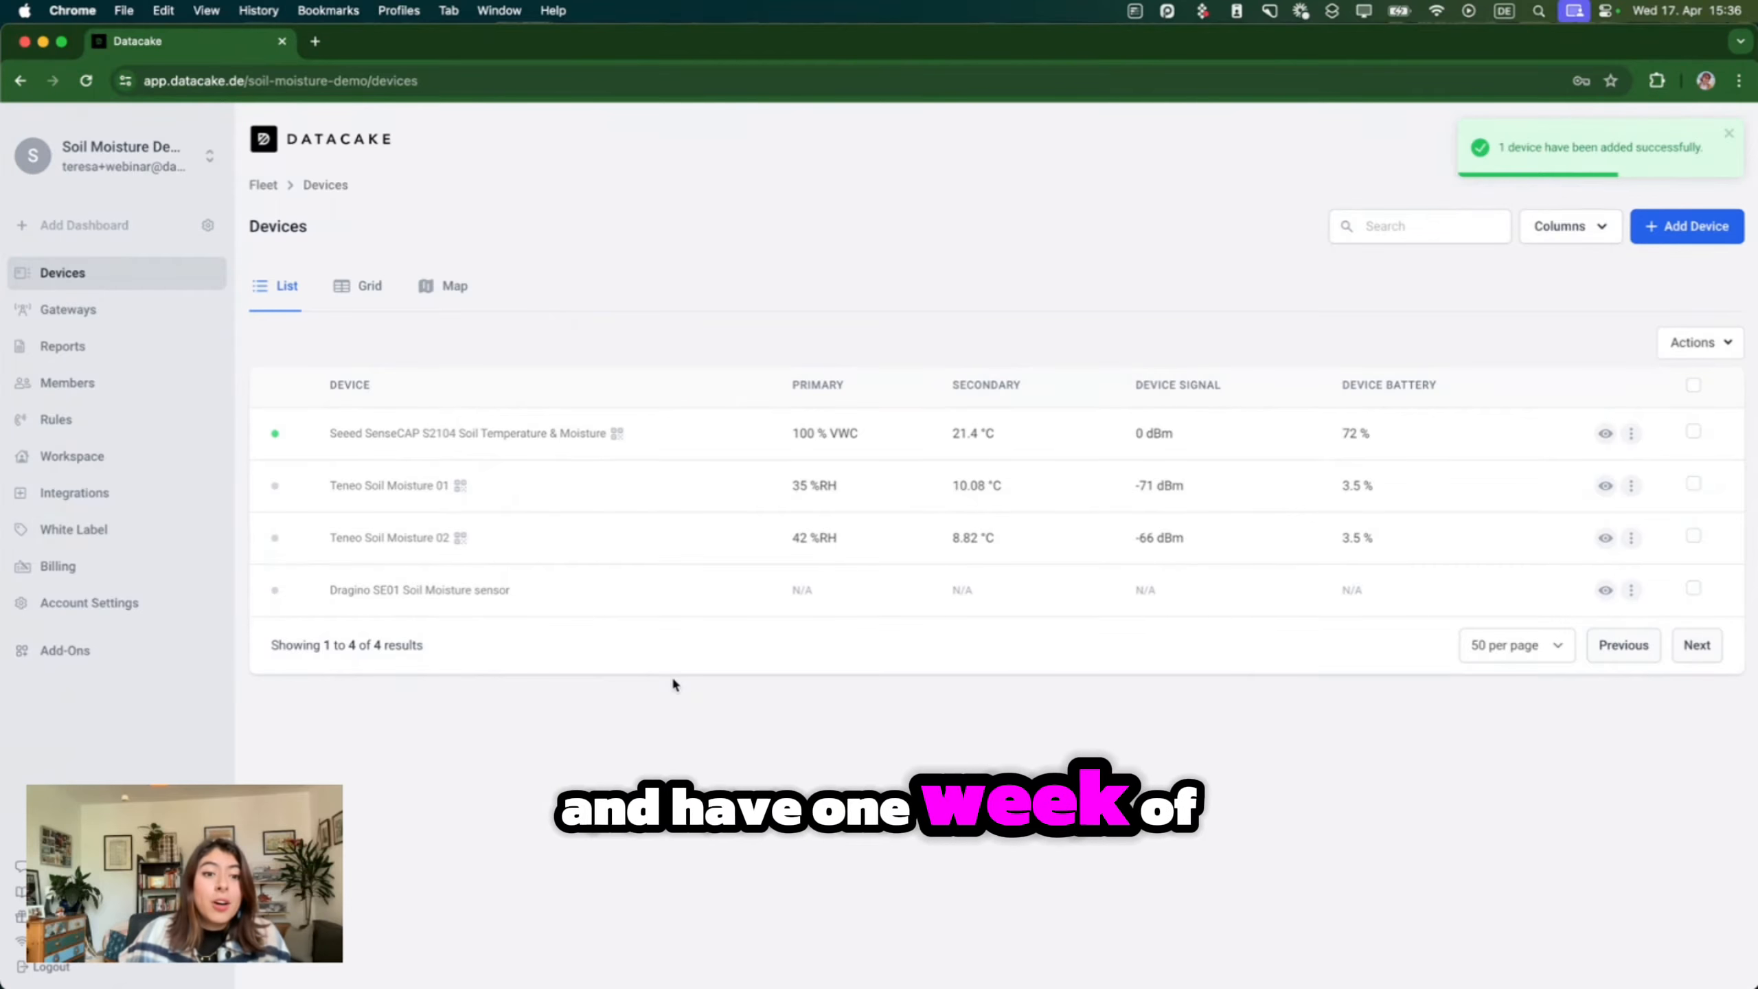
click(419, 590)
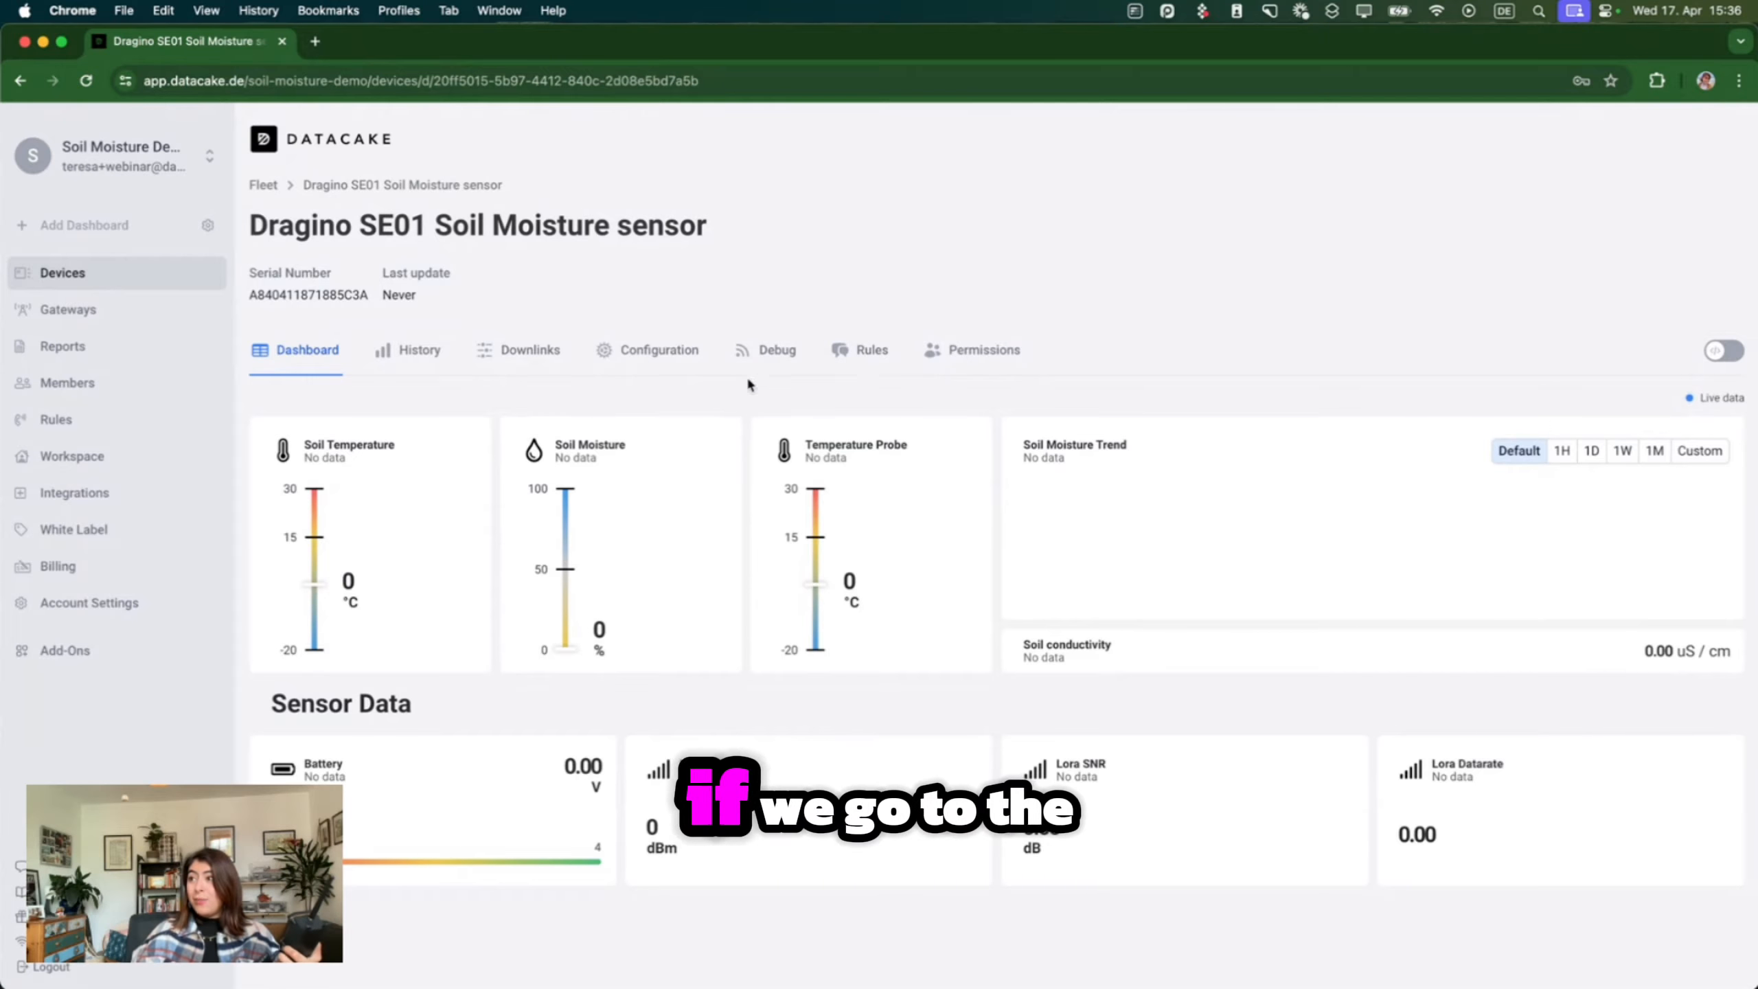
Examine the sensor's debug log, its incoming dashboard readings and the decoder payload of the latest recorded measurements.
click(782, 367)
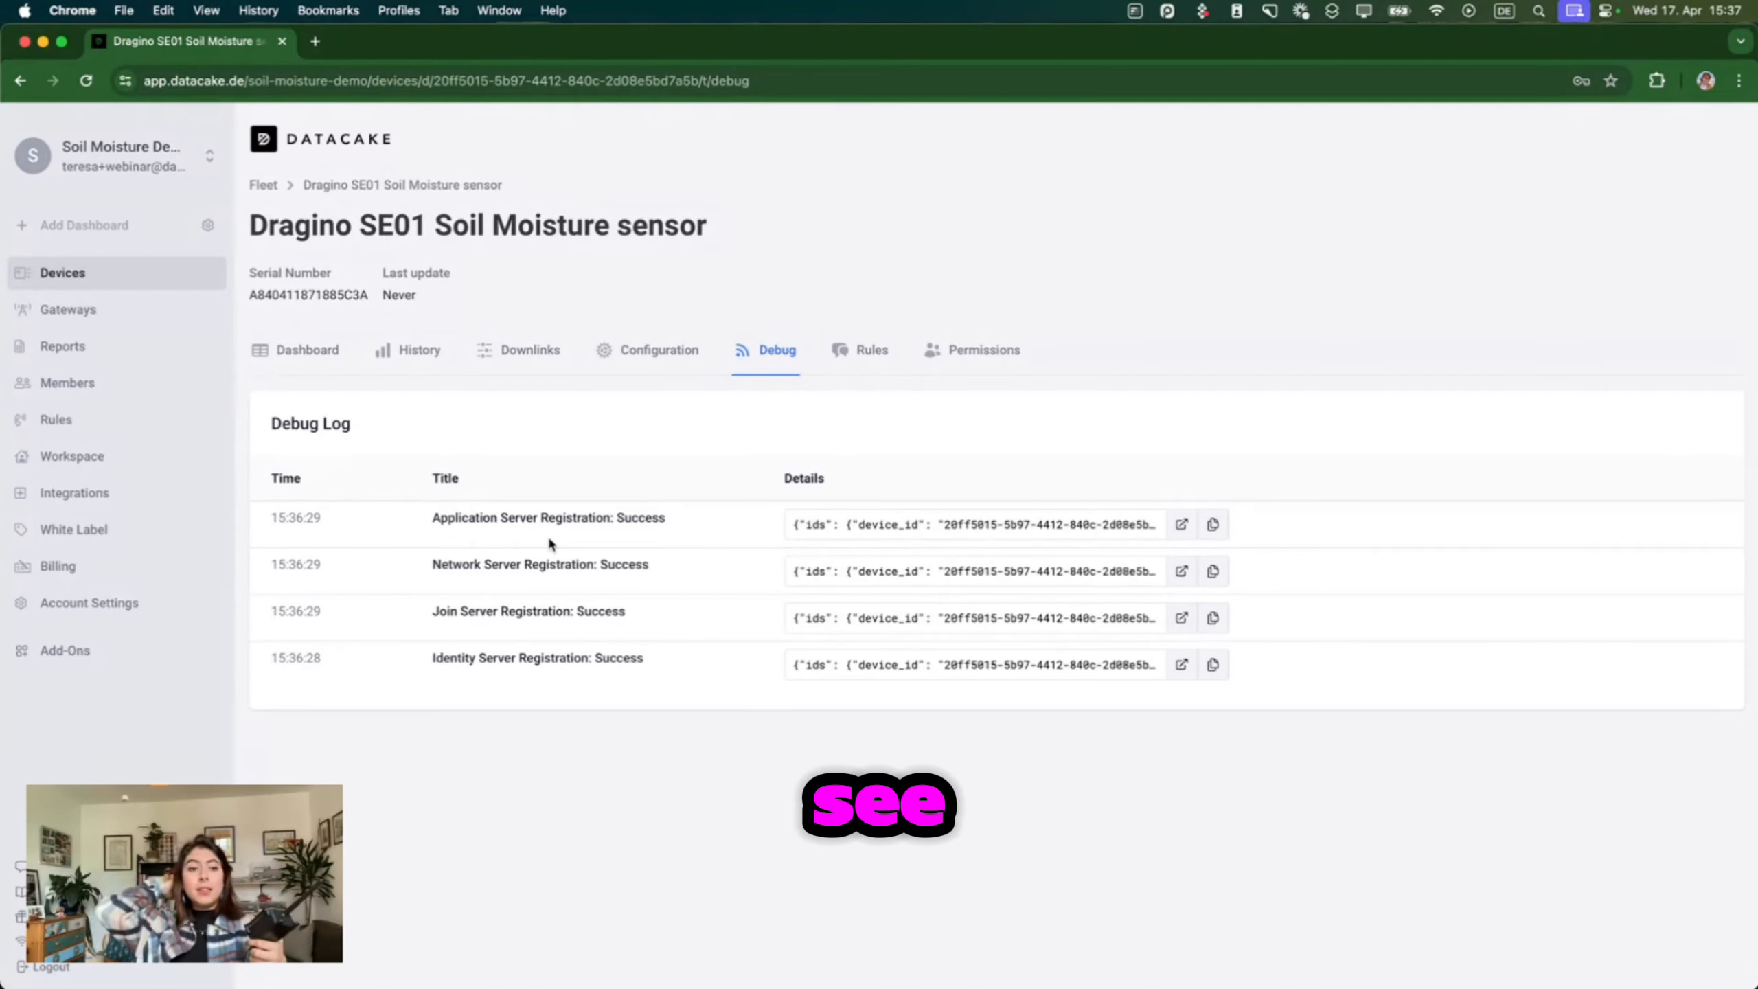
click(307, 351)
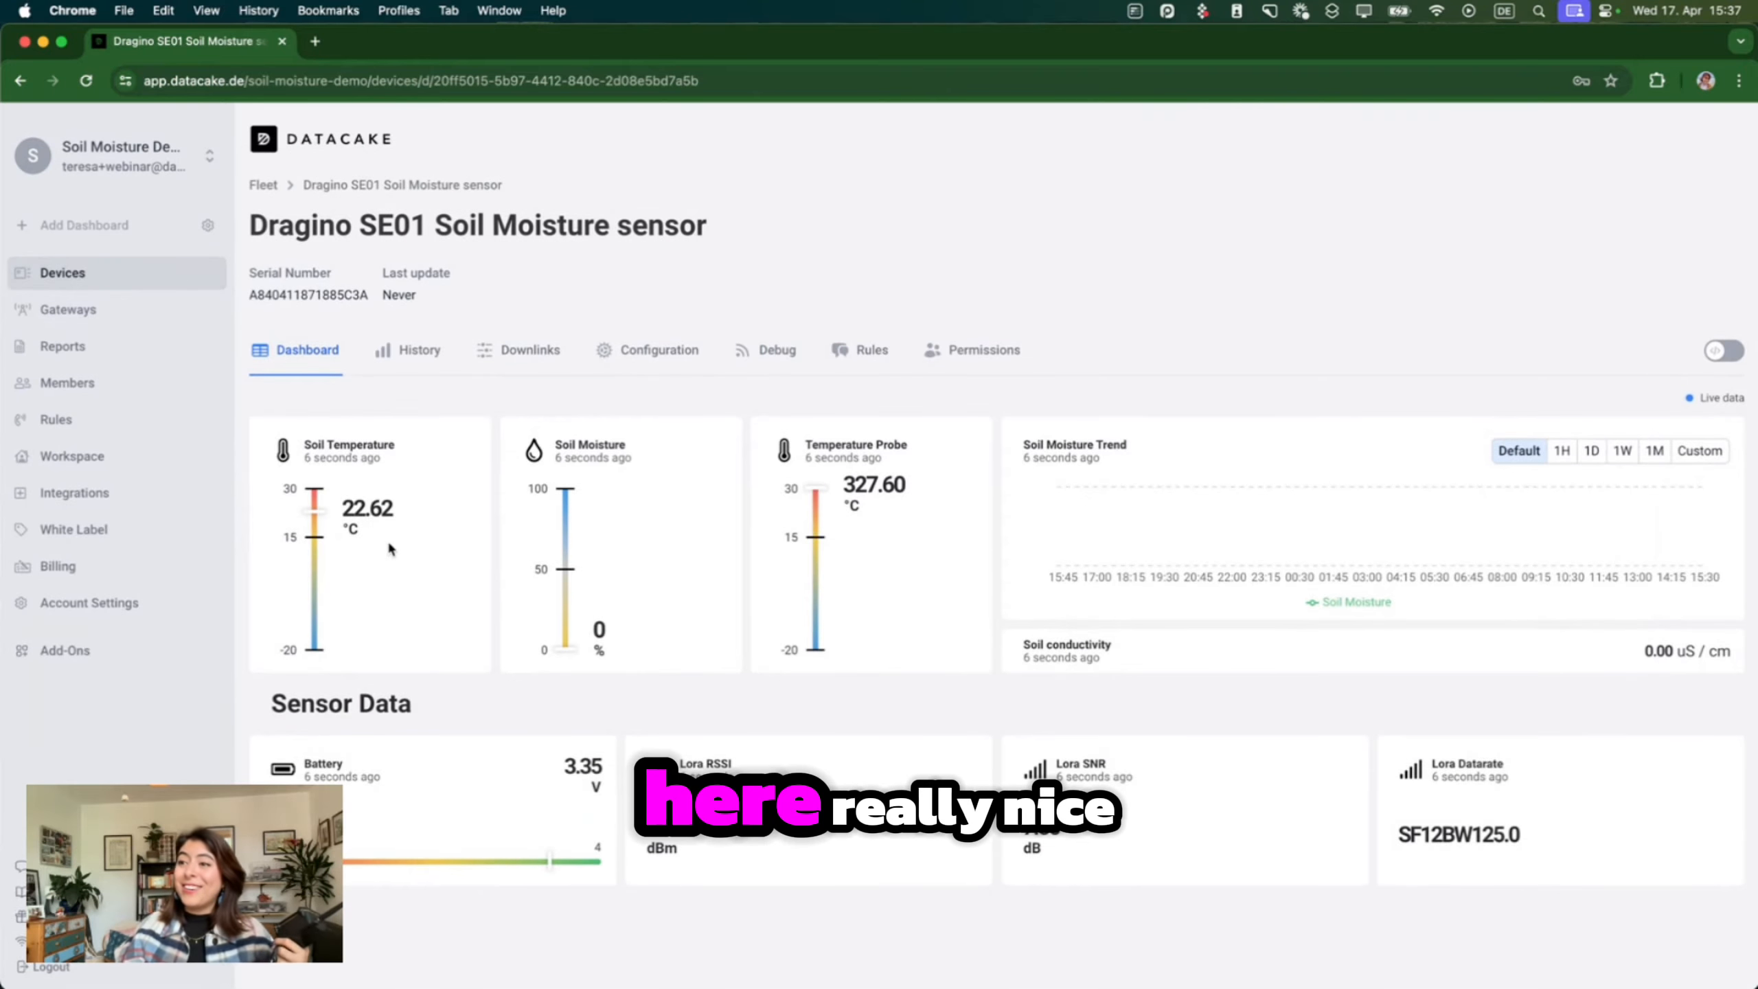
click(778, 351)
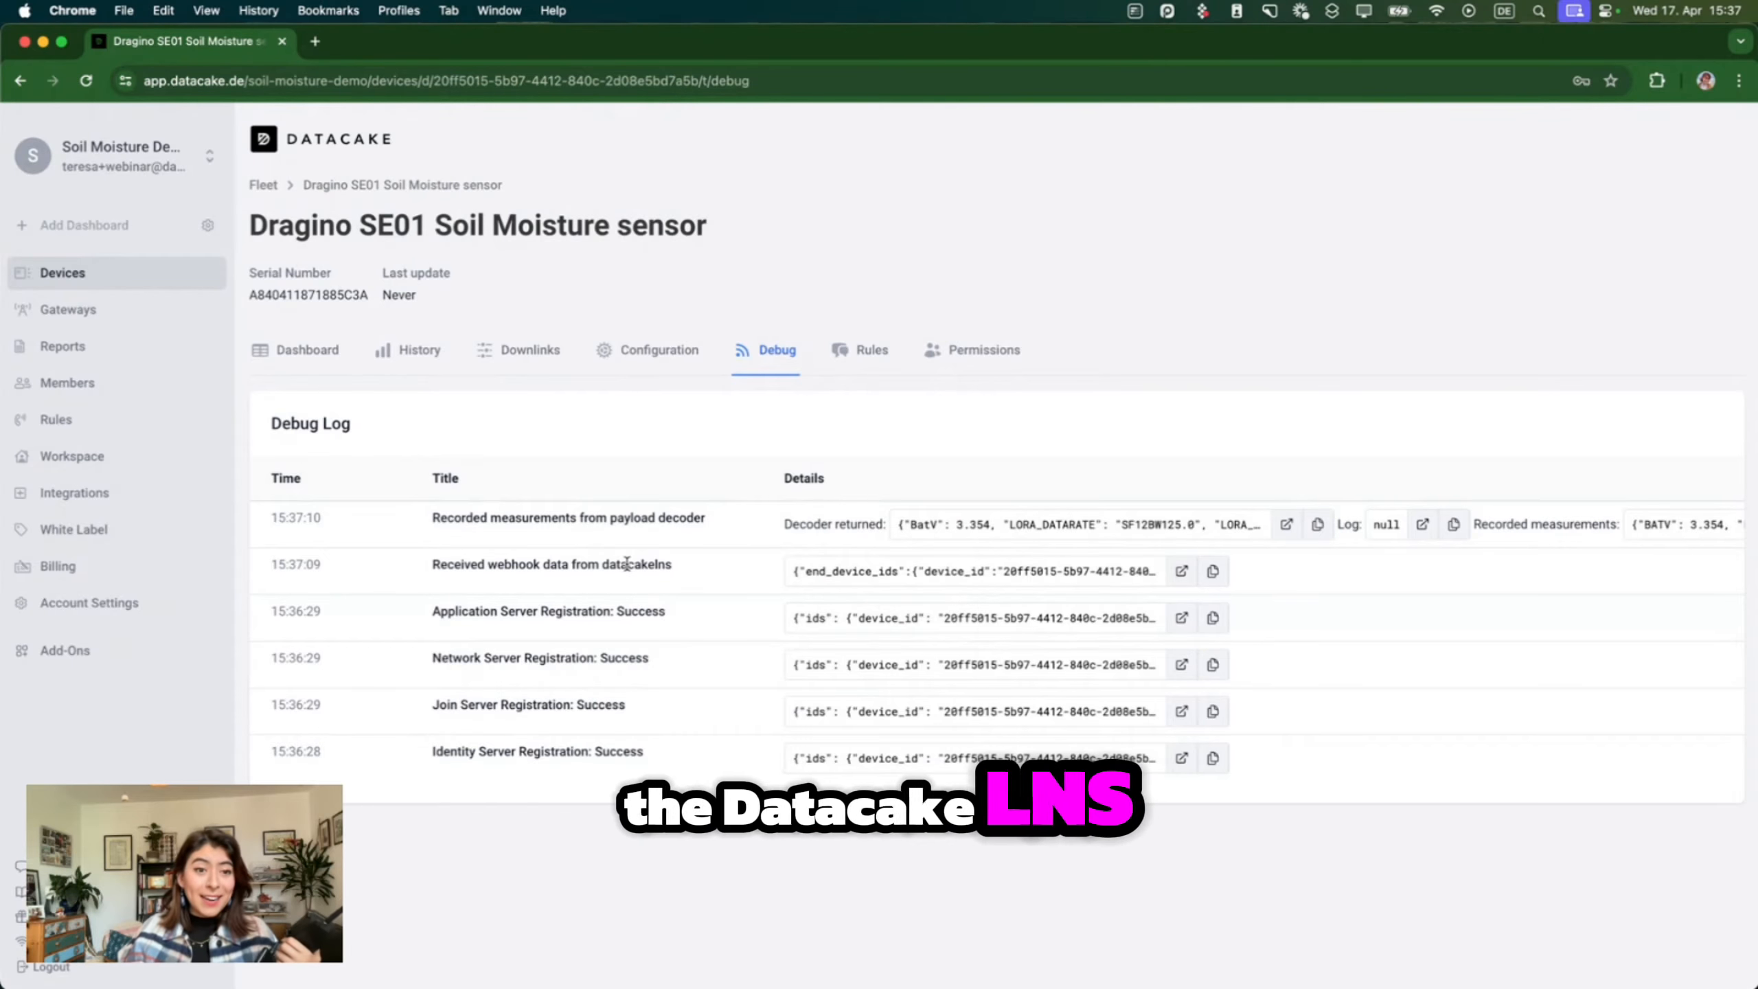
click(1286, 526)
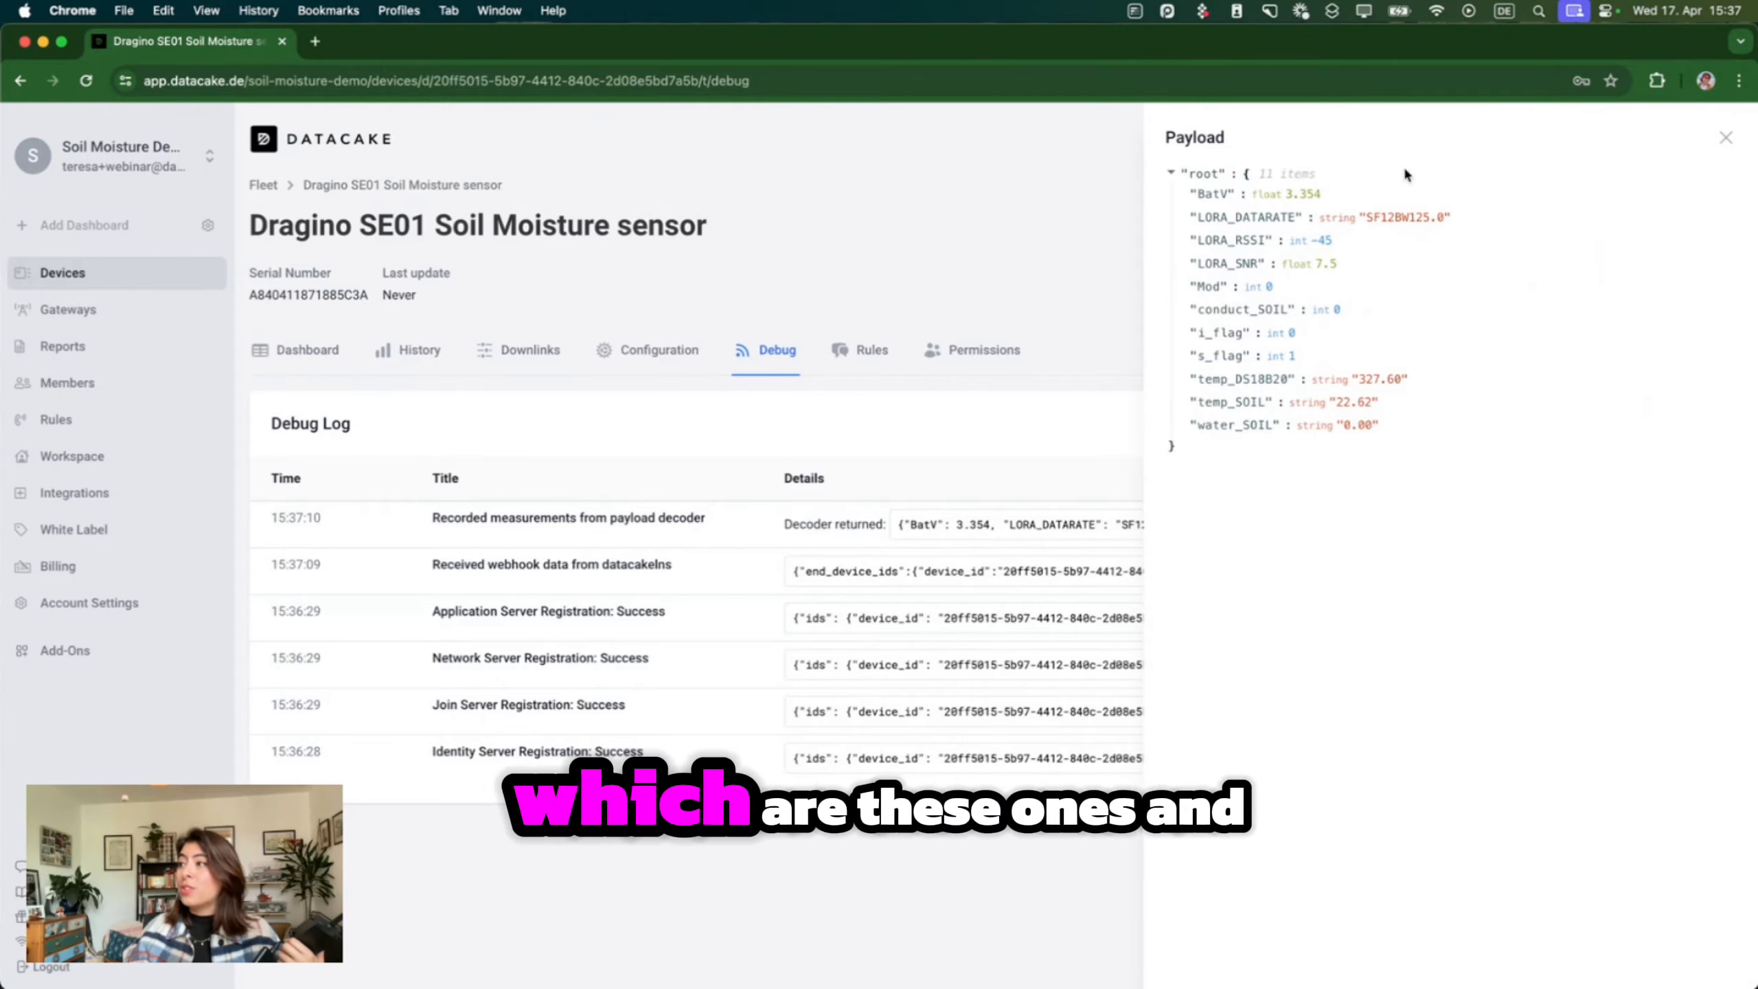
click(505, 398)
click(297, 352)
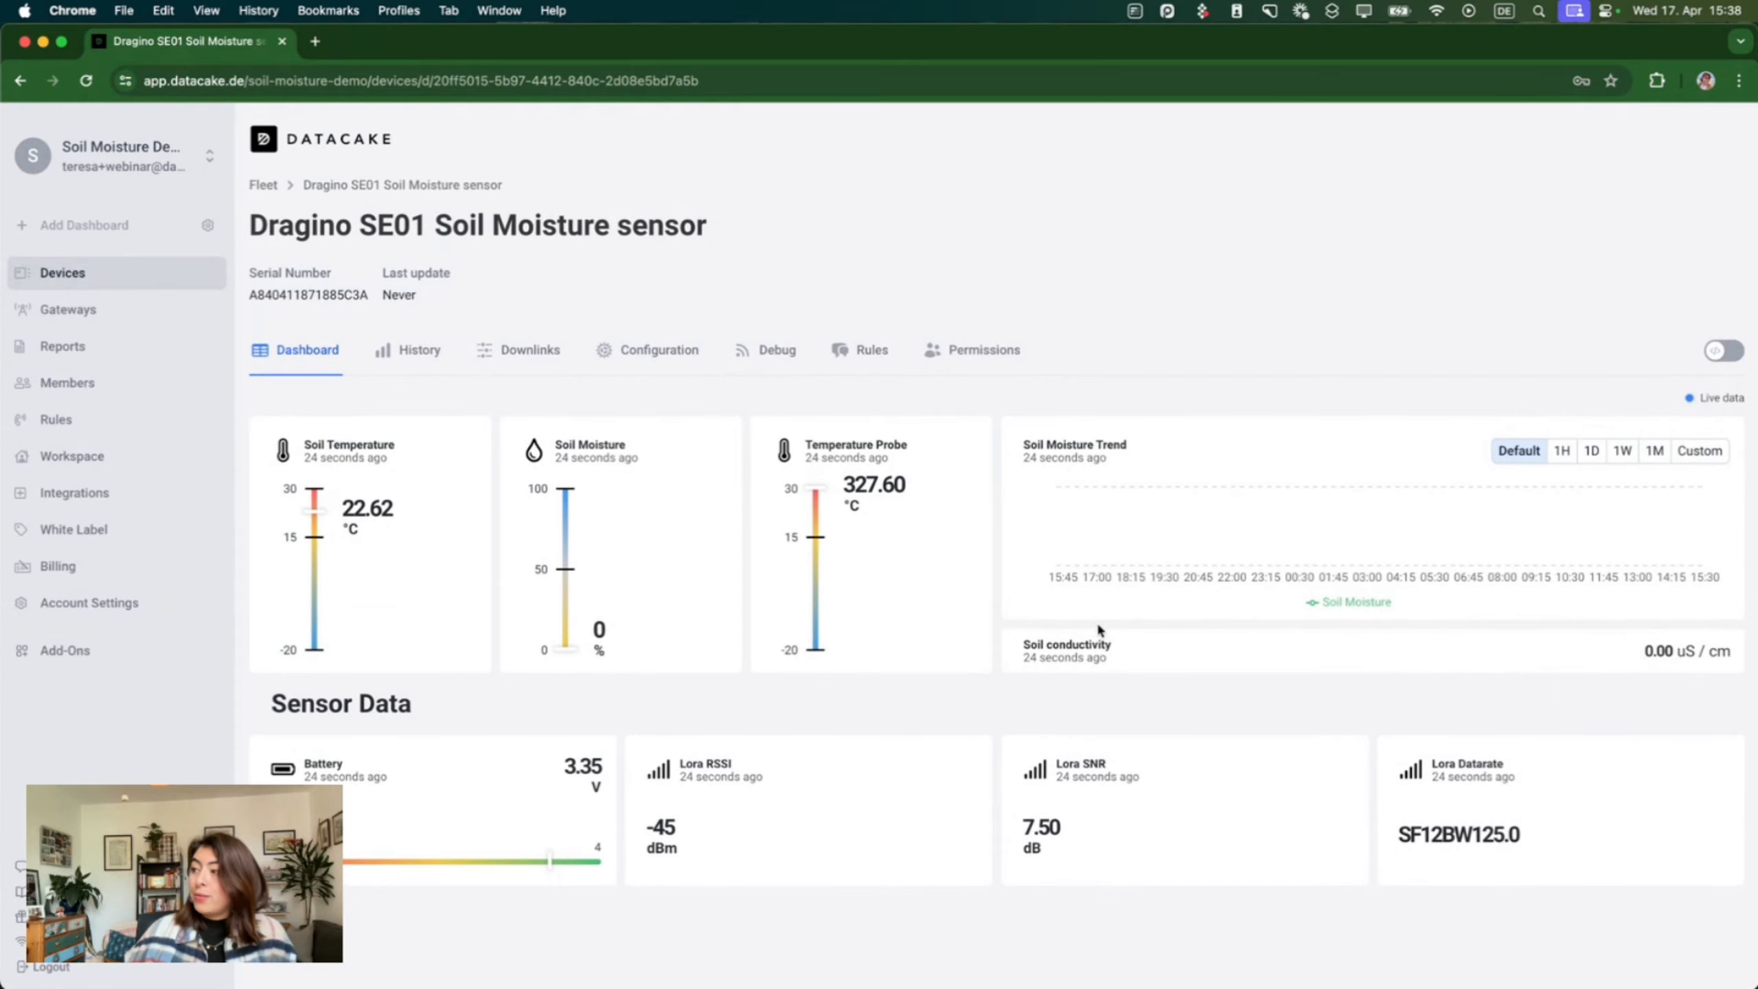
Enable dashboard editing, make the Soil Moisture Trend widget narrower and taller, and fit the Soil conductivity widget into the space beside it.
click(1727, 350)
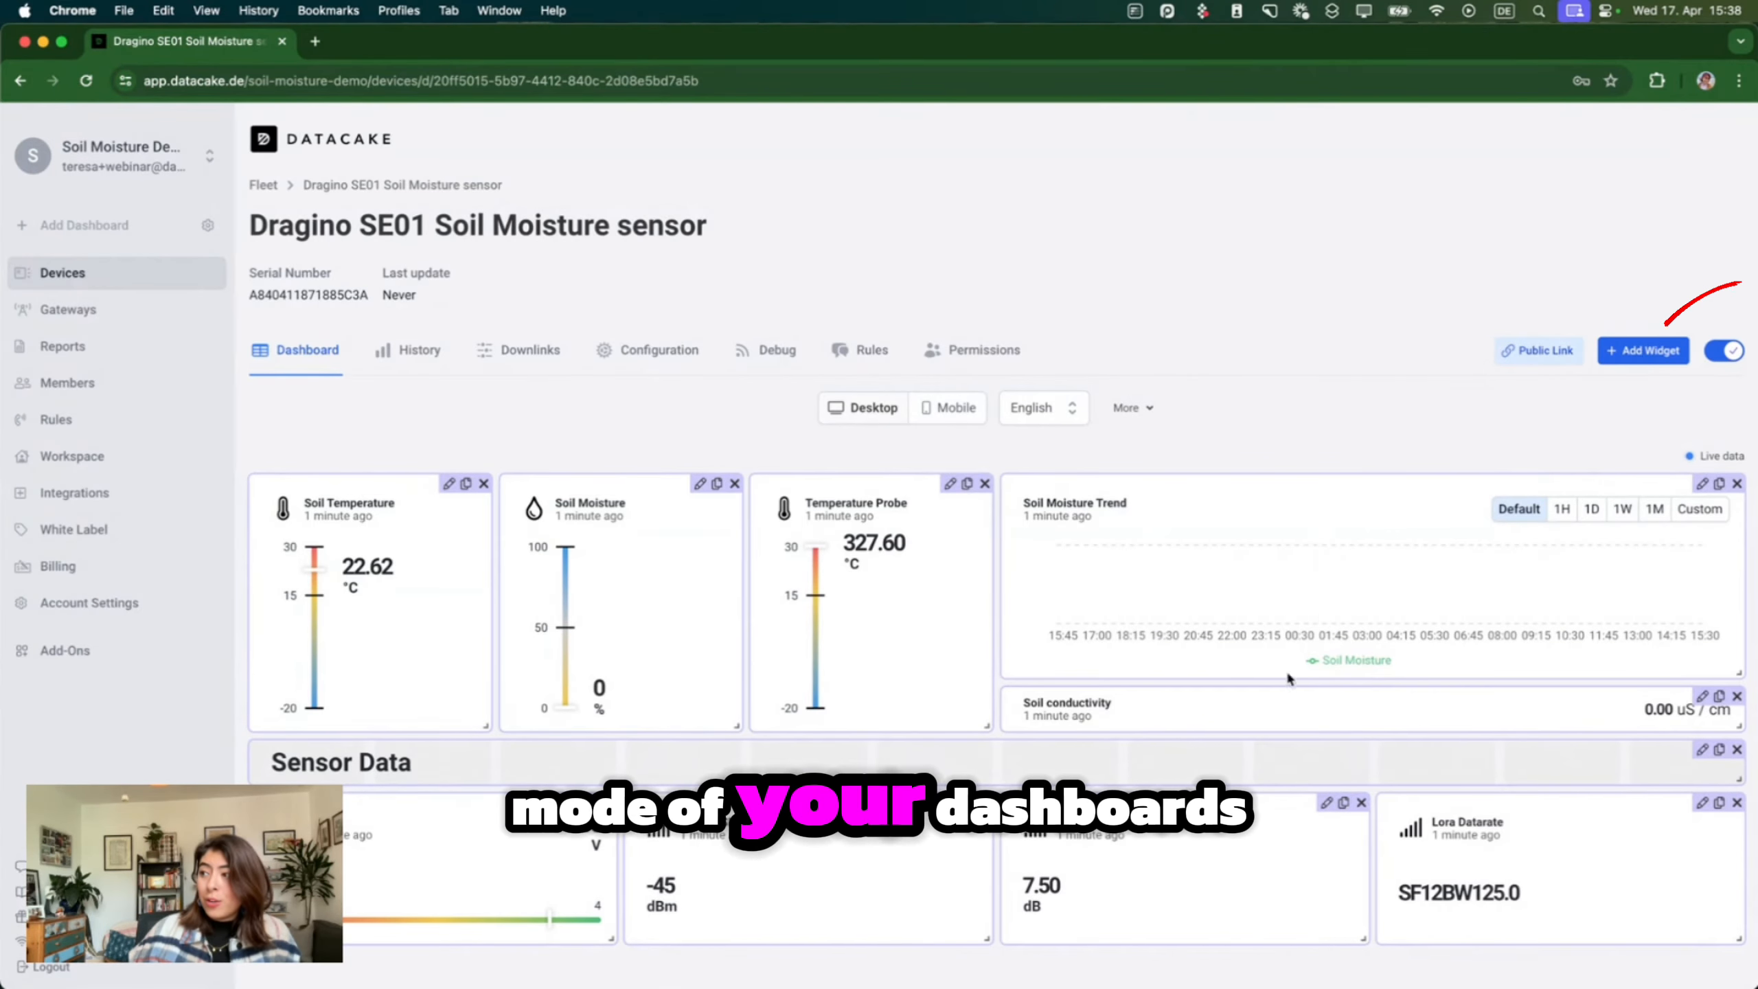
scroll(927, 843, down, 1)
scroll(929, 846, up, 1)
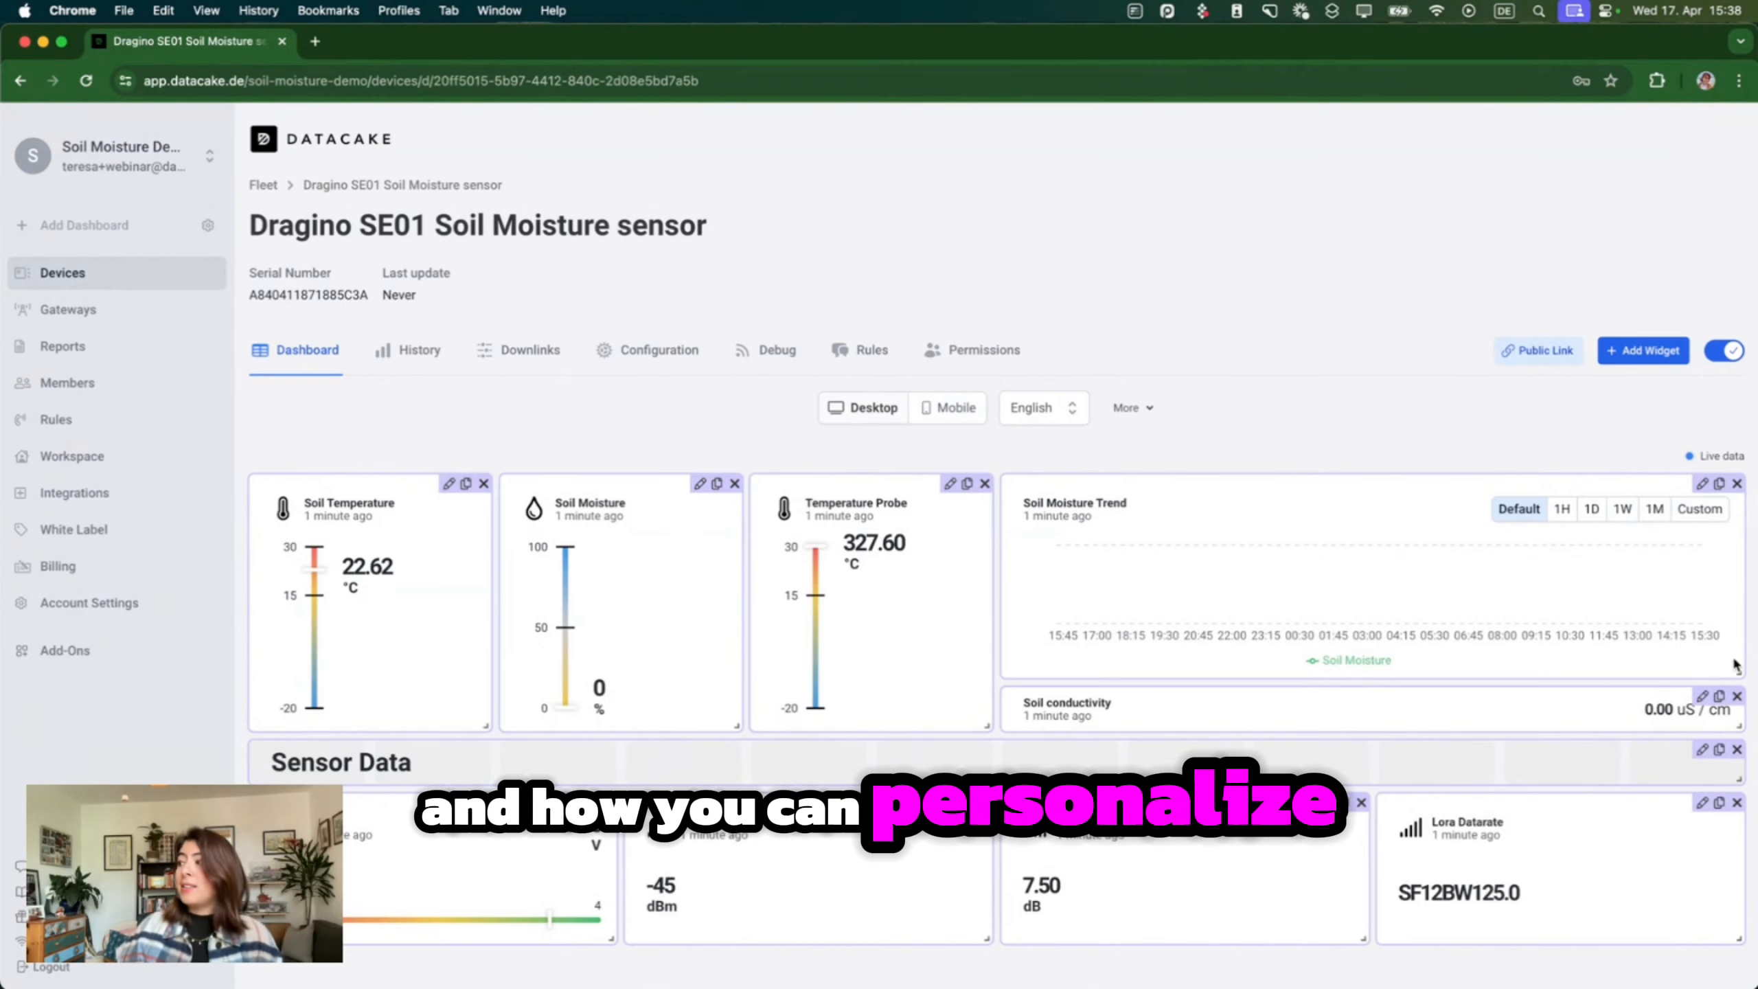
drag(1736, 665, 1578, 699)
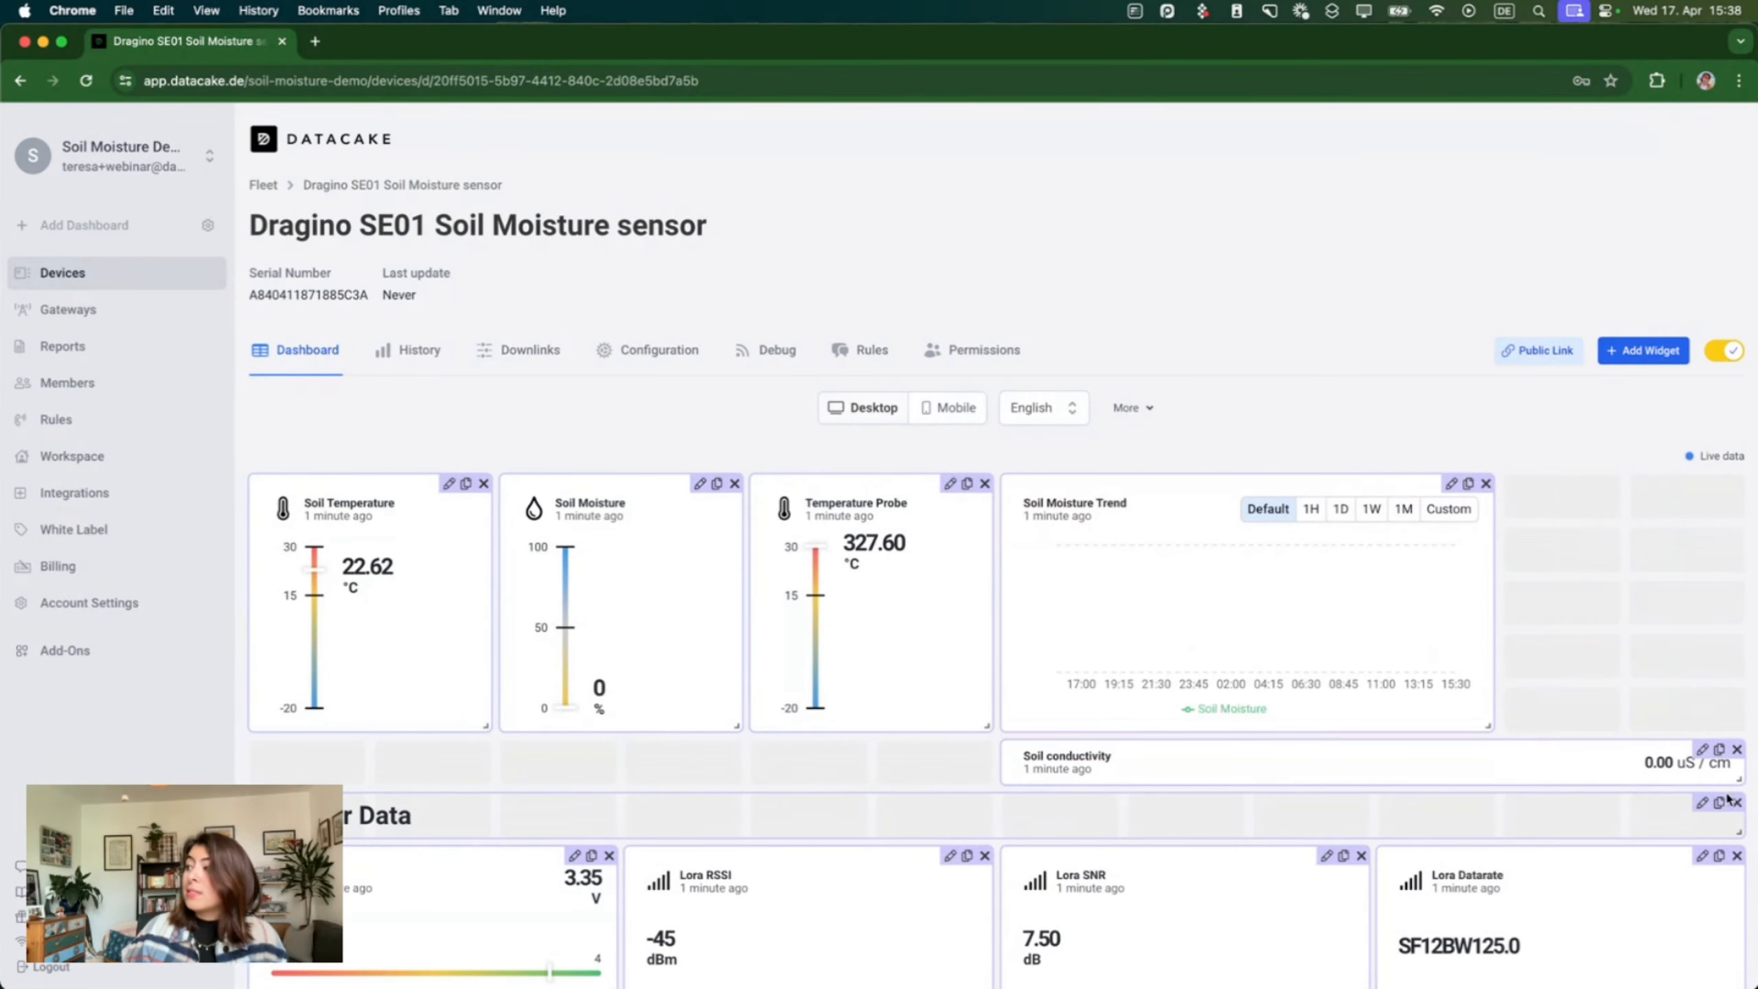
drag(1736, 780, 1753, 720)
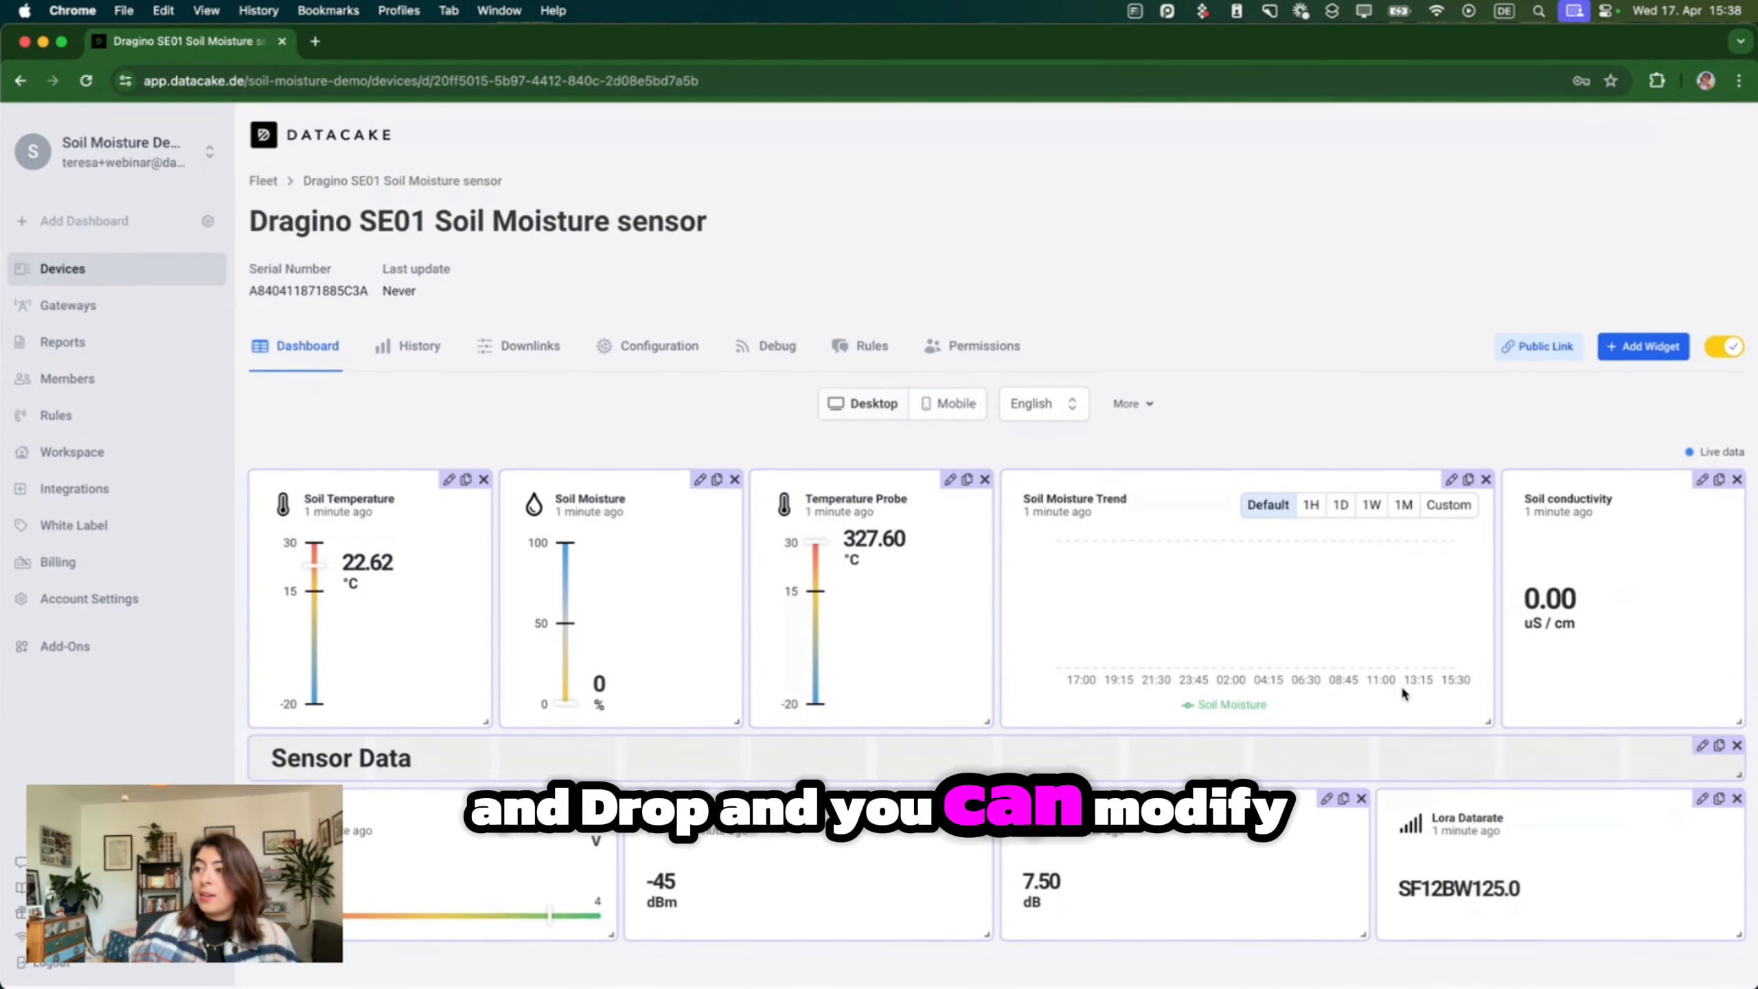
Start a new chart widget for the dashboard with the Temperature Probe field as its data.
click(1648, 350)
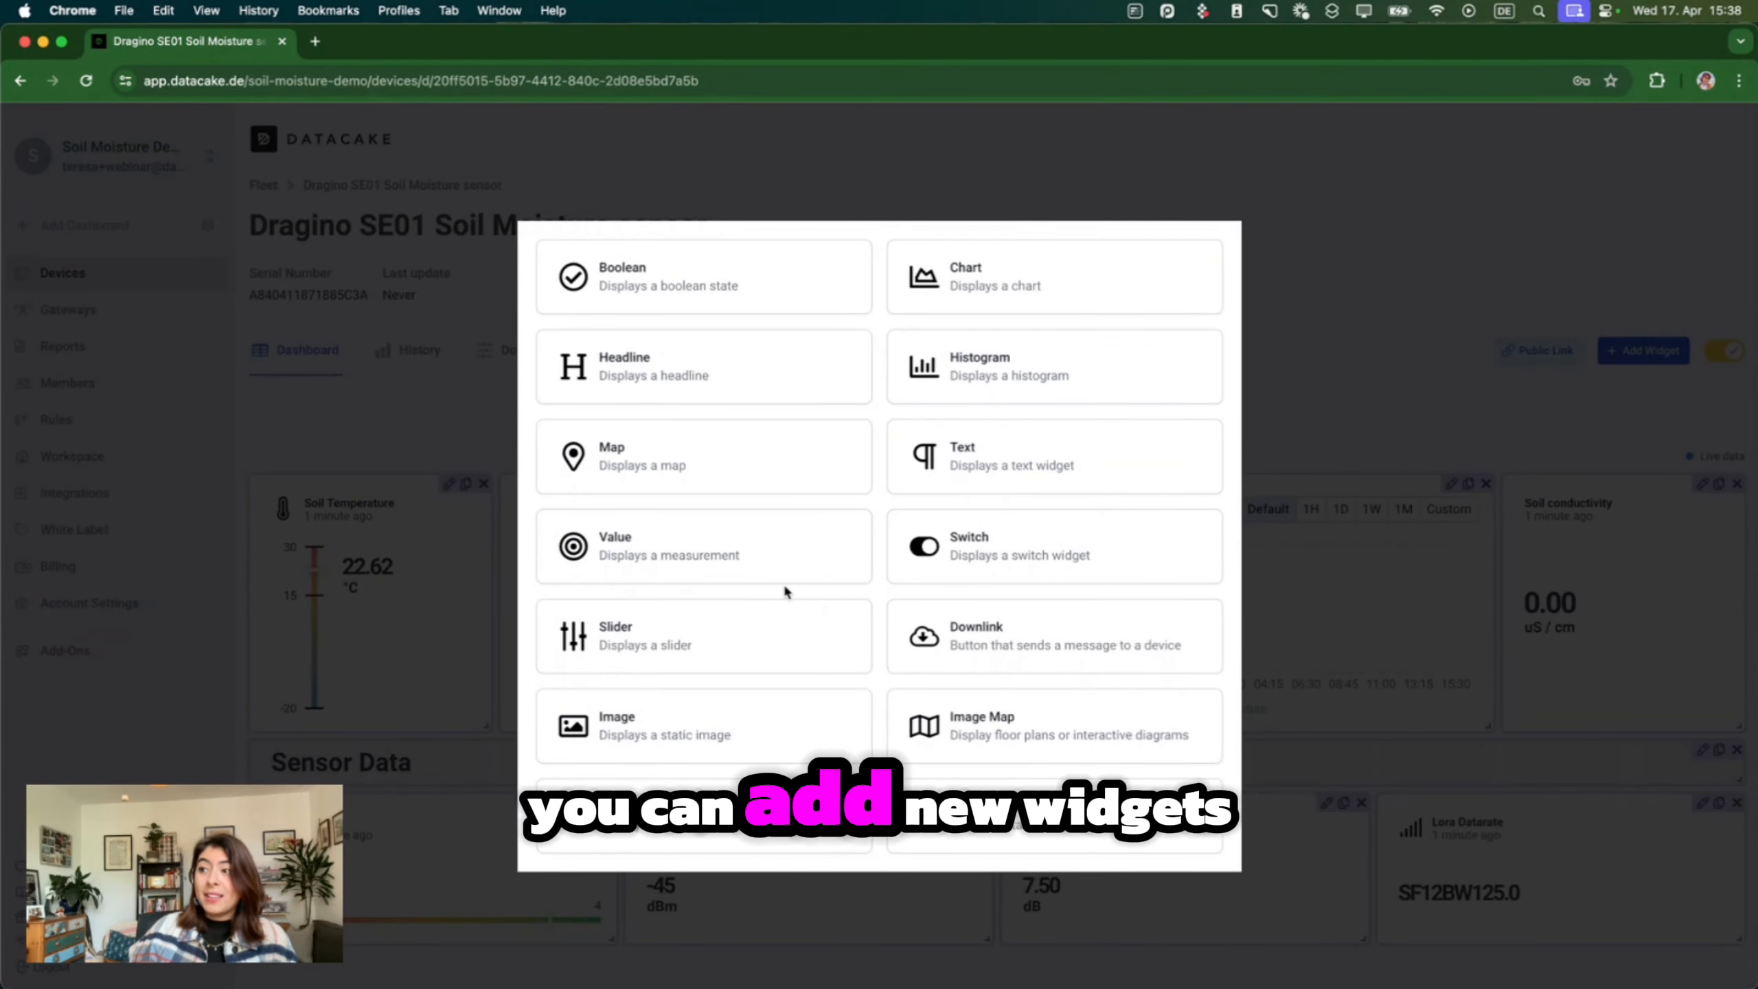
click(959, 277)
click(693, 644)
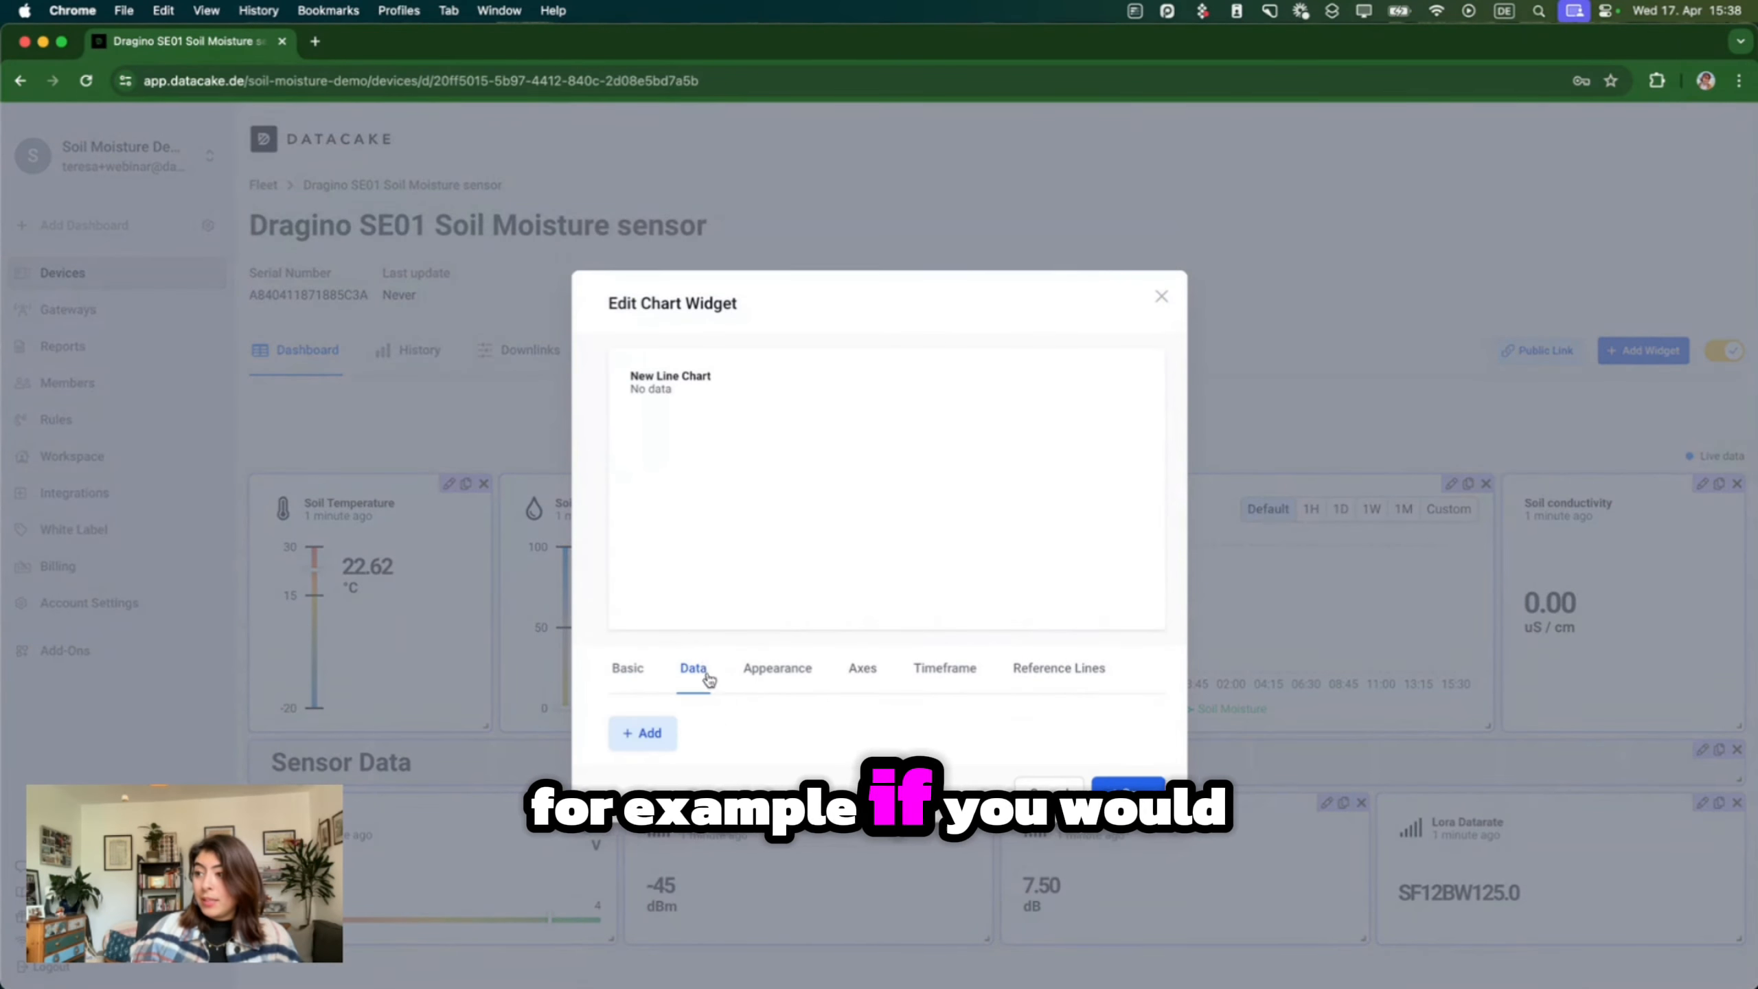
click(643, 730)
click(704, 660)
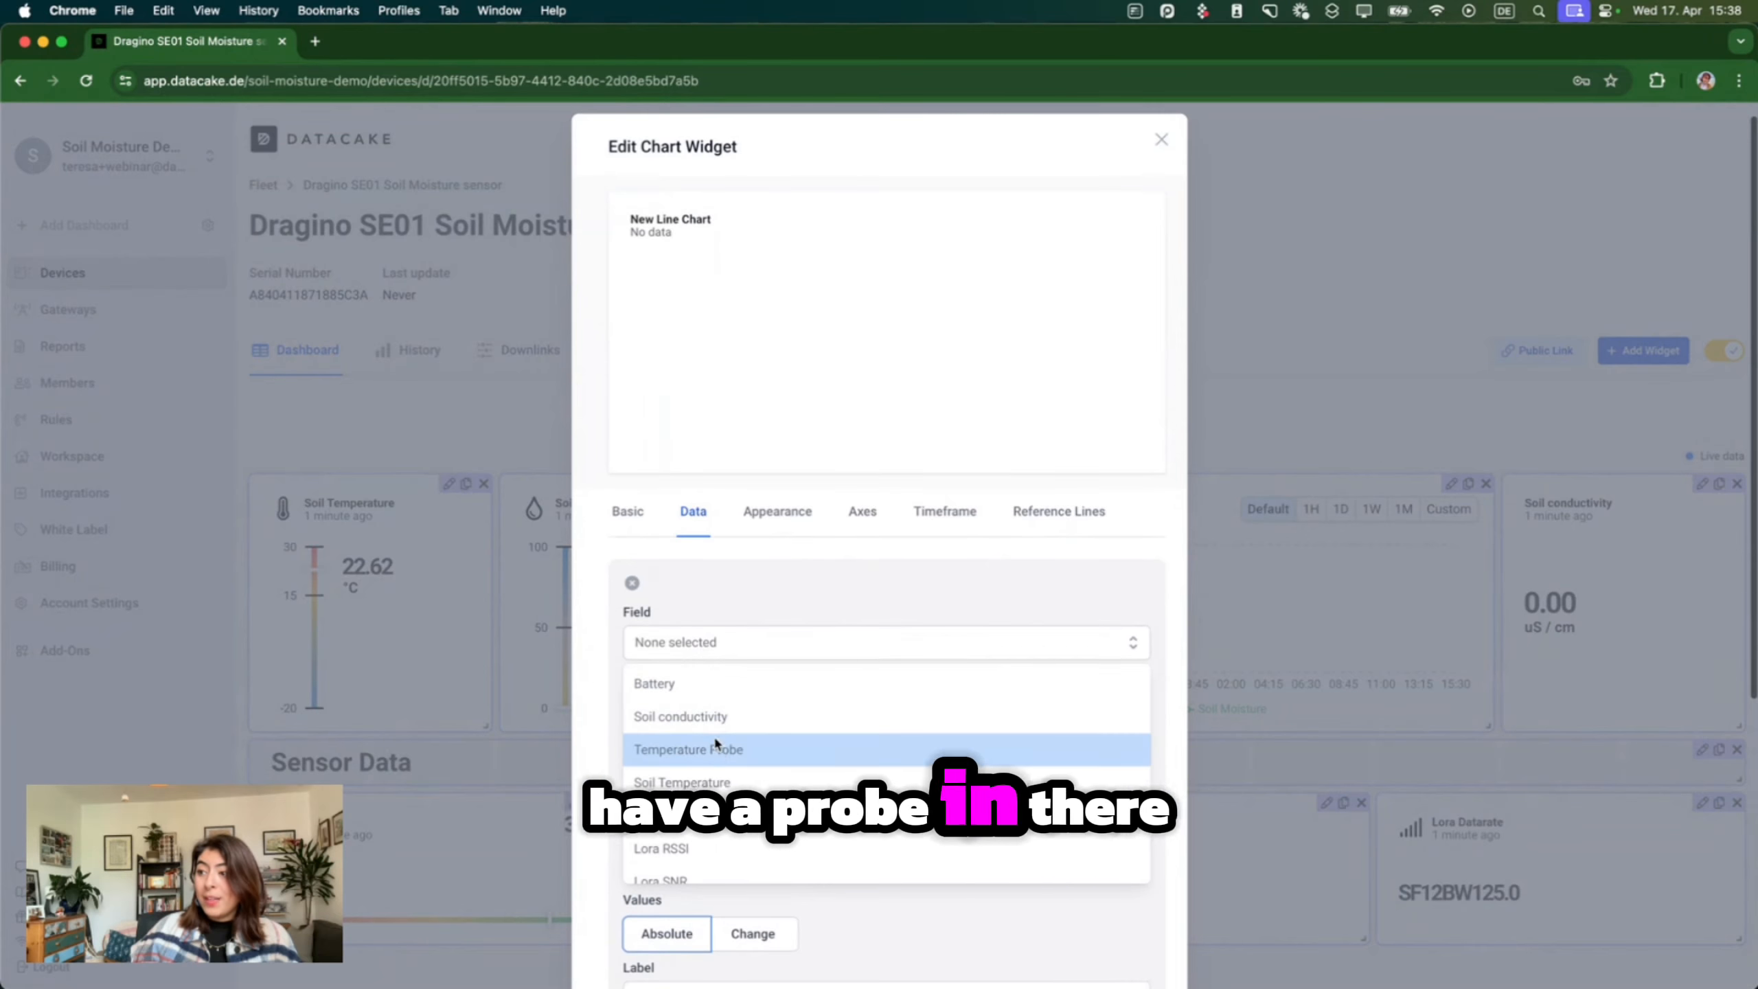
click(717, 745)
Style the Temperature Probe series as a line chart with a thicker line in red.
scroll(717, 745, down, 2)
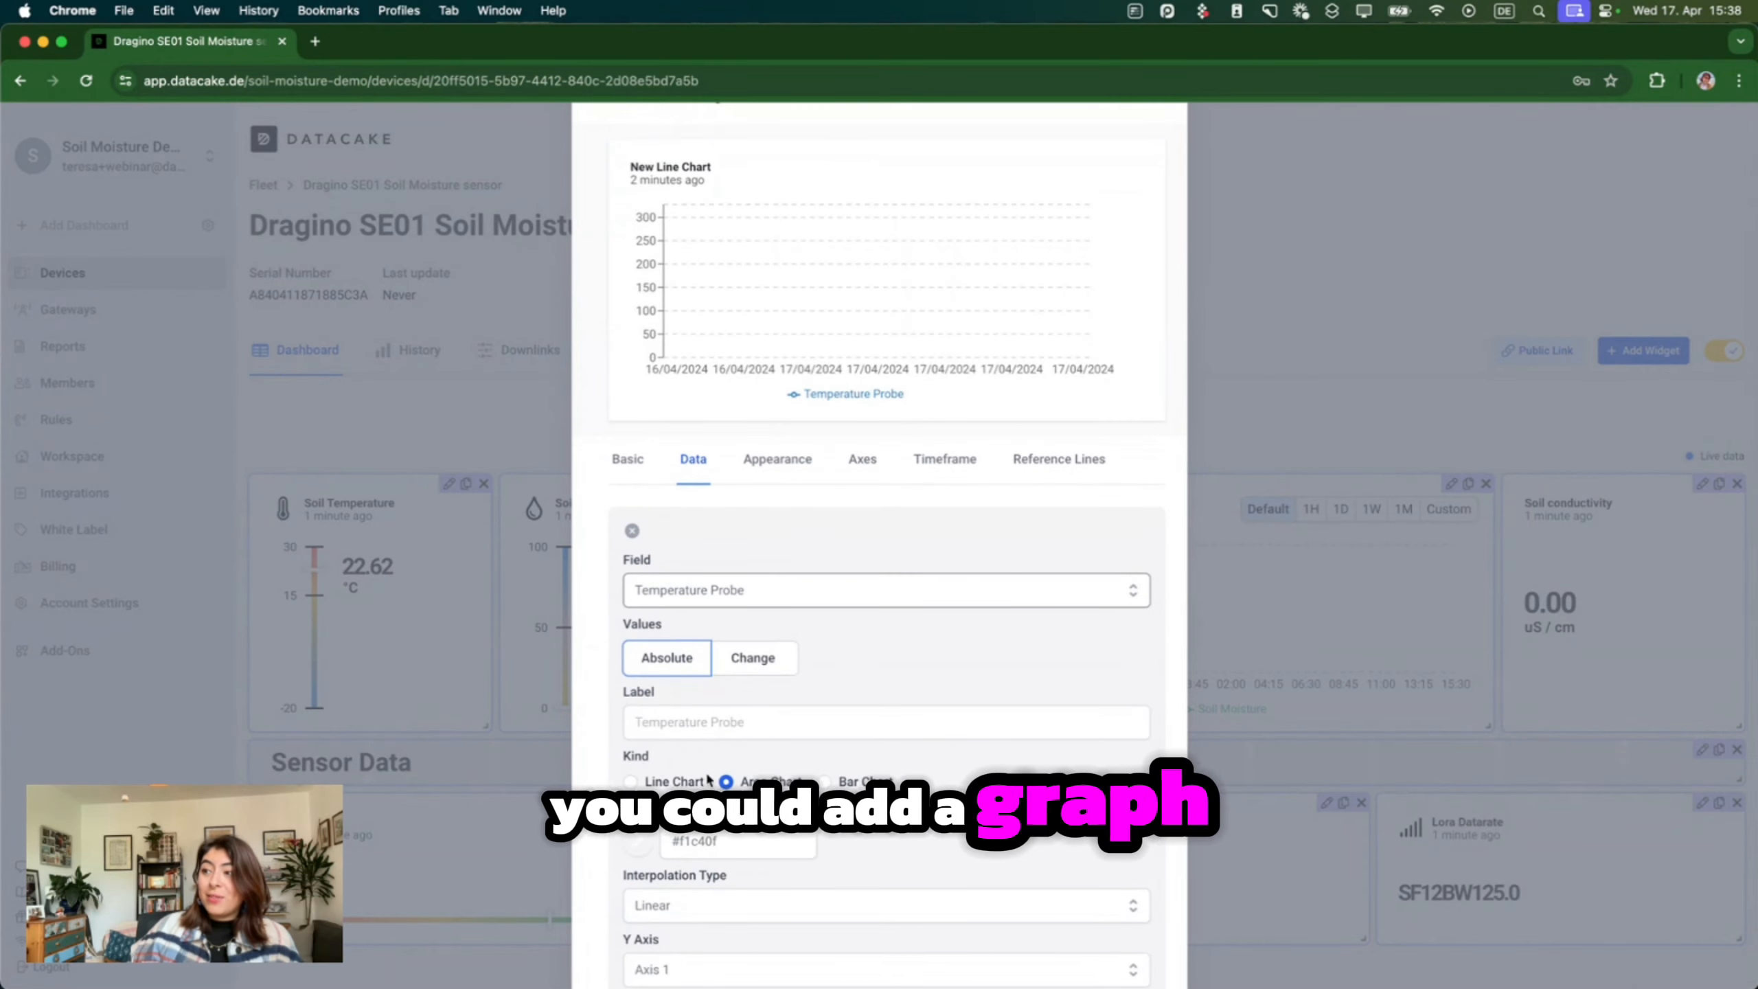
scroll(678, 776, down, 1)
click(631, 698)
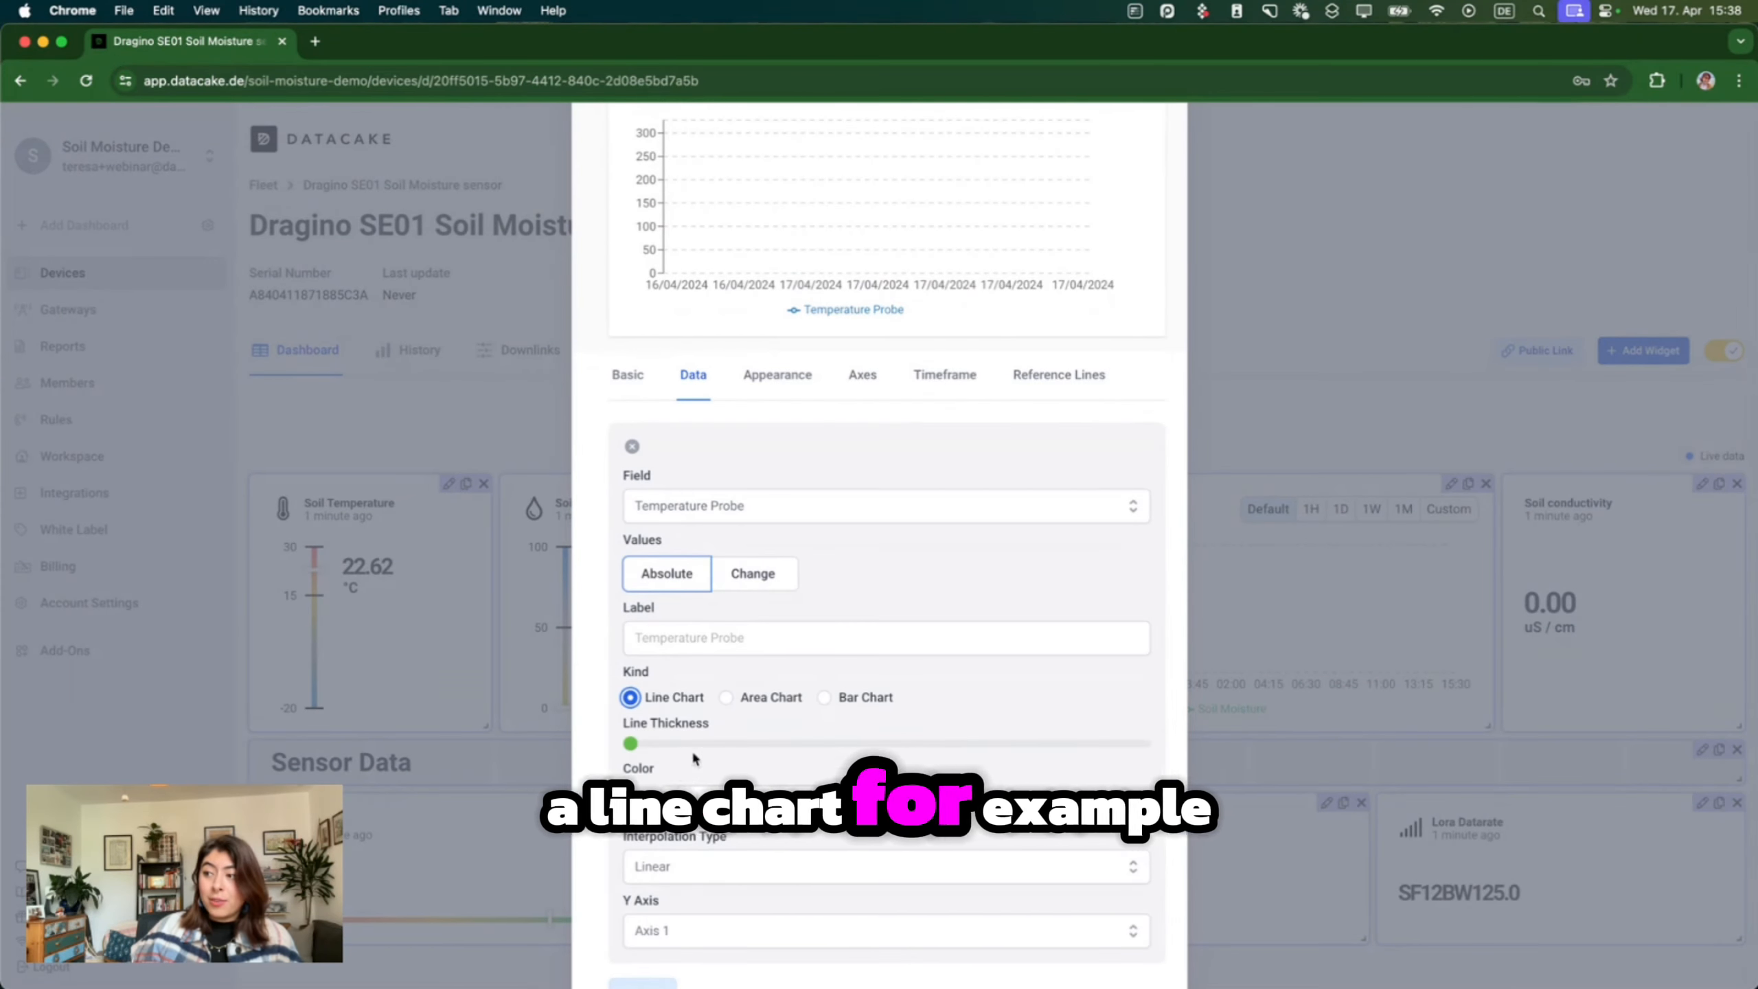
drag(630, 743, 732, 743)
click(654, 805)
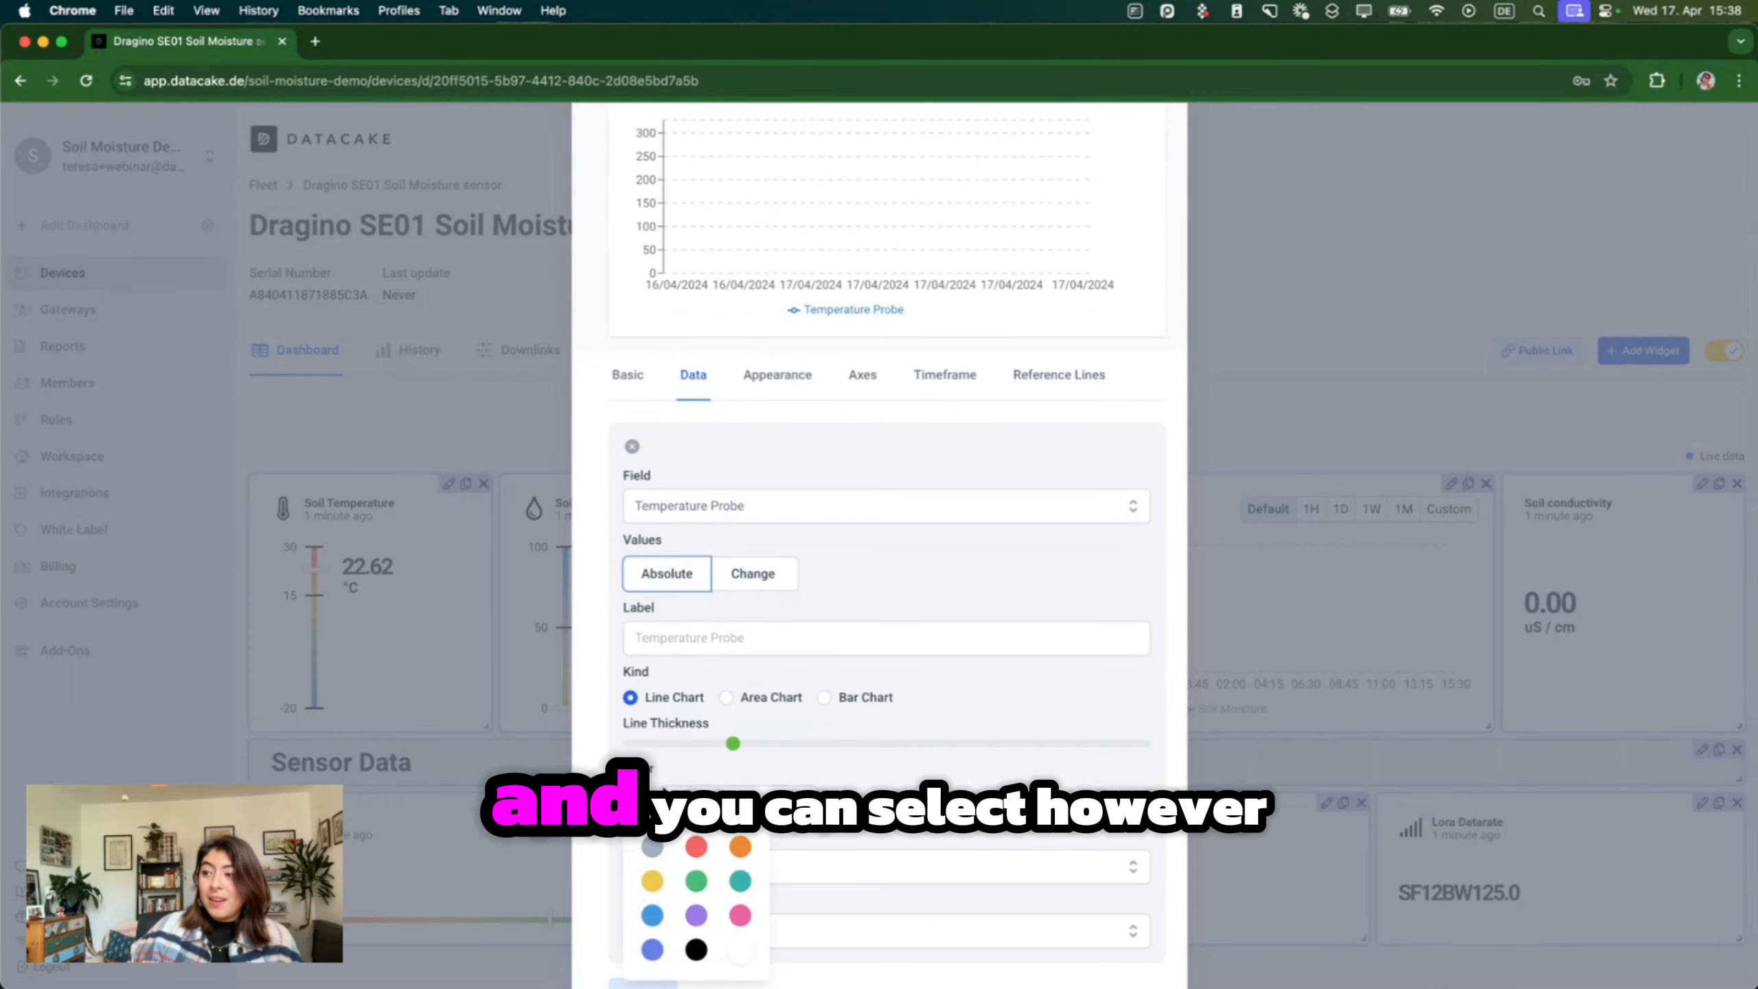
click(696, 846)
scroll(892, 253, down, 1)
Try allowing timeframe selection on the dashboard for the new chart, and close its editor without saving.
click(788, 315)
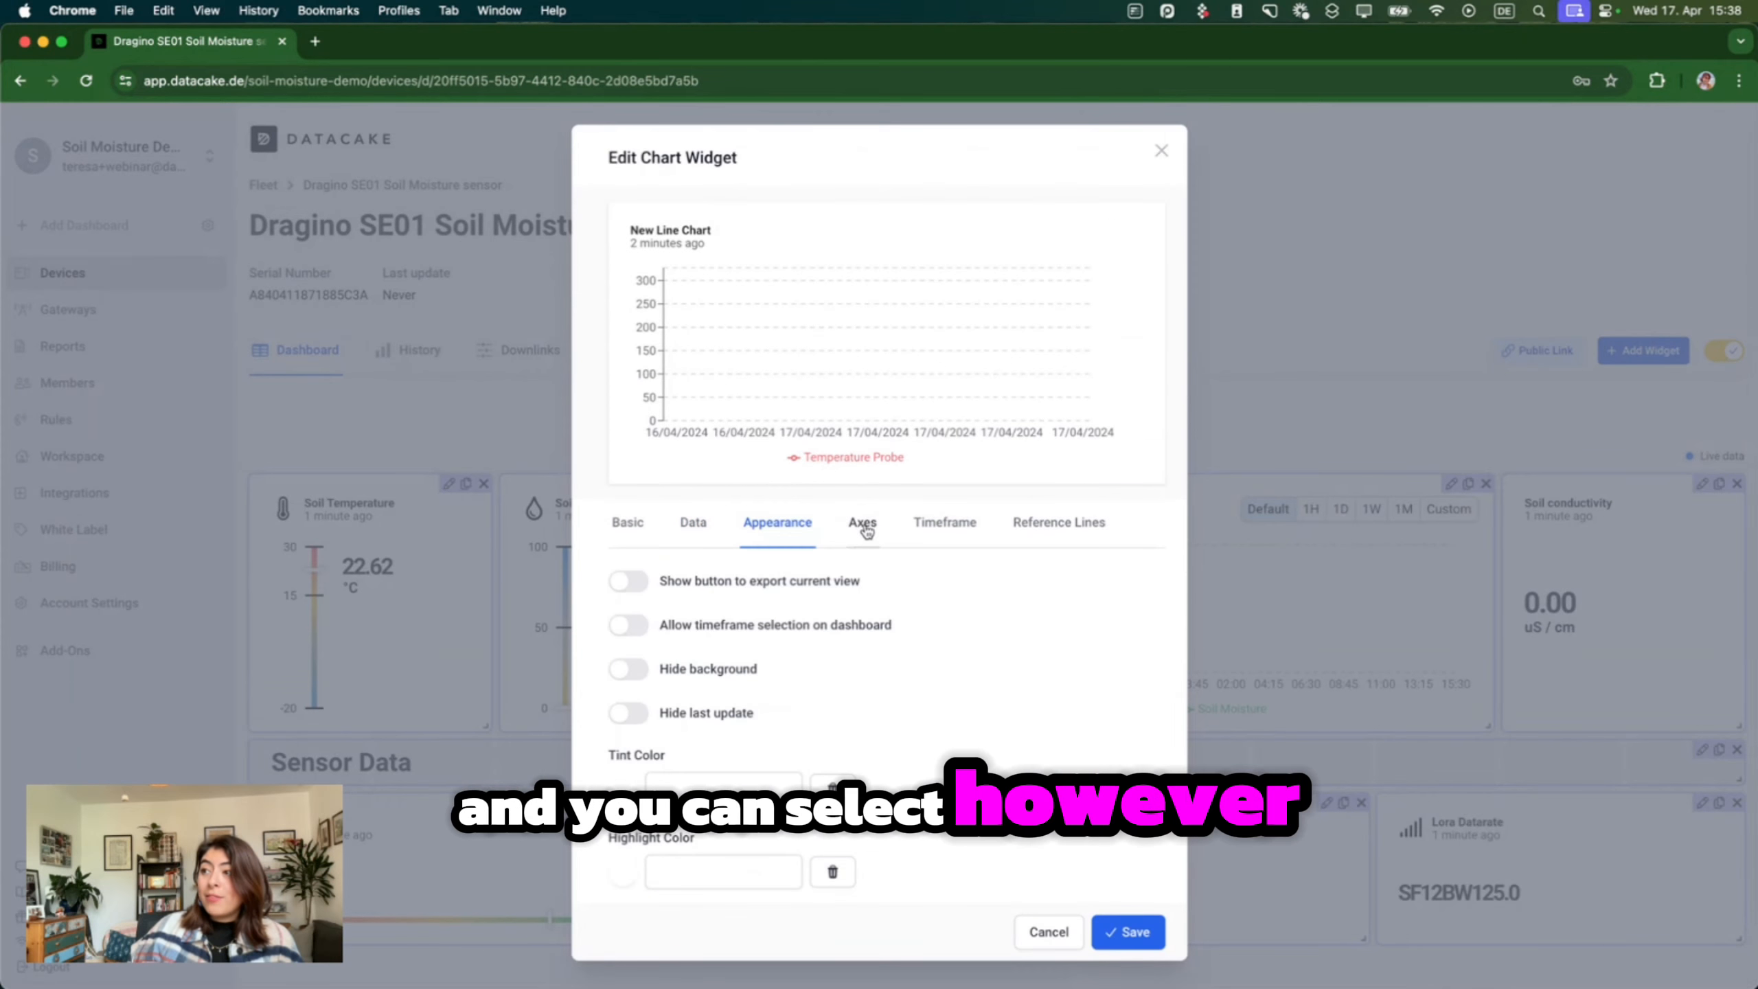
click(628, 625)
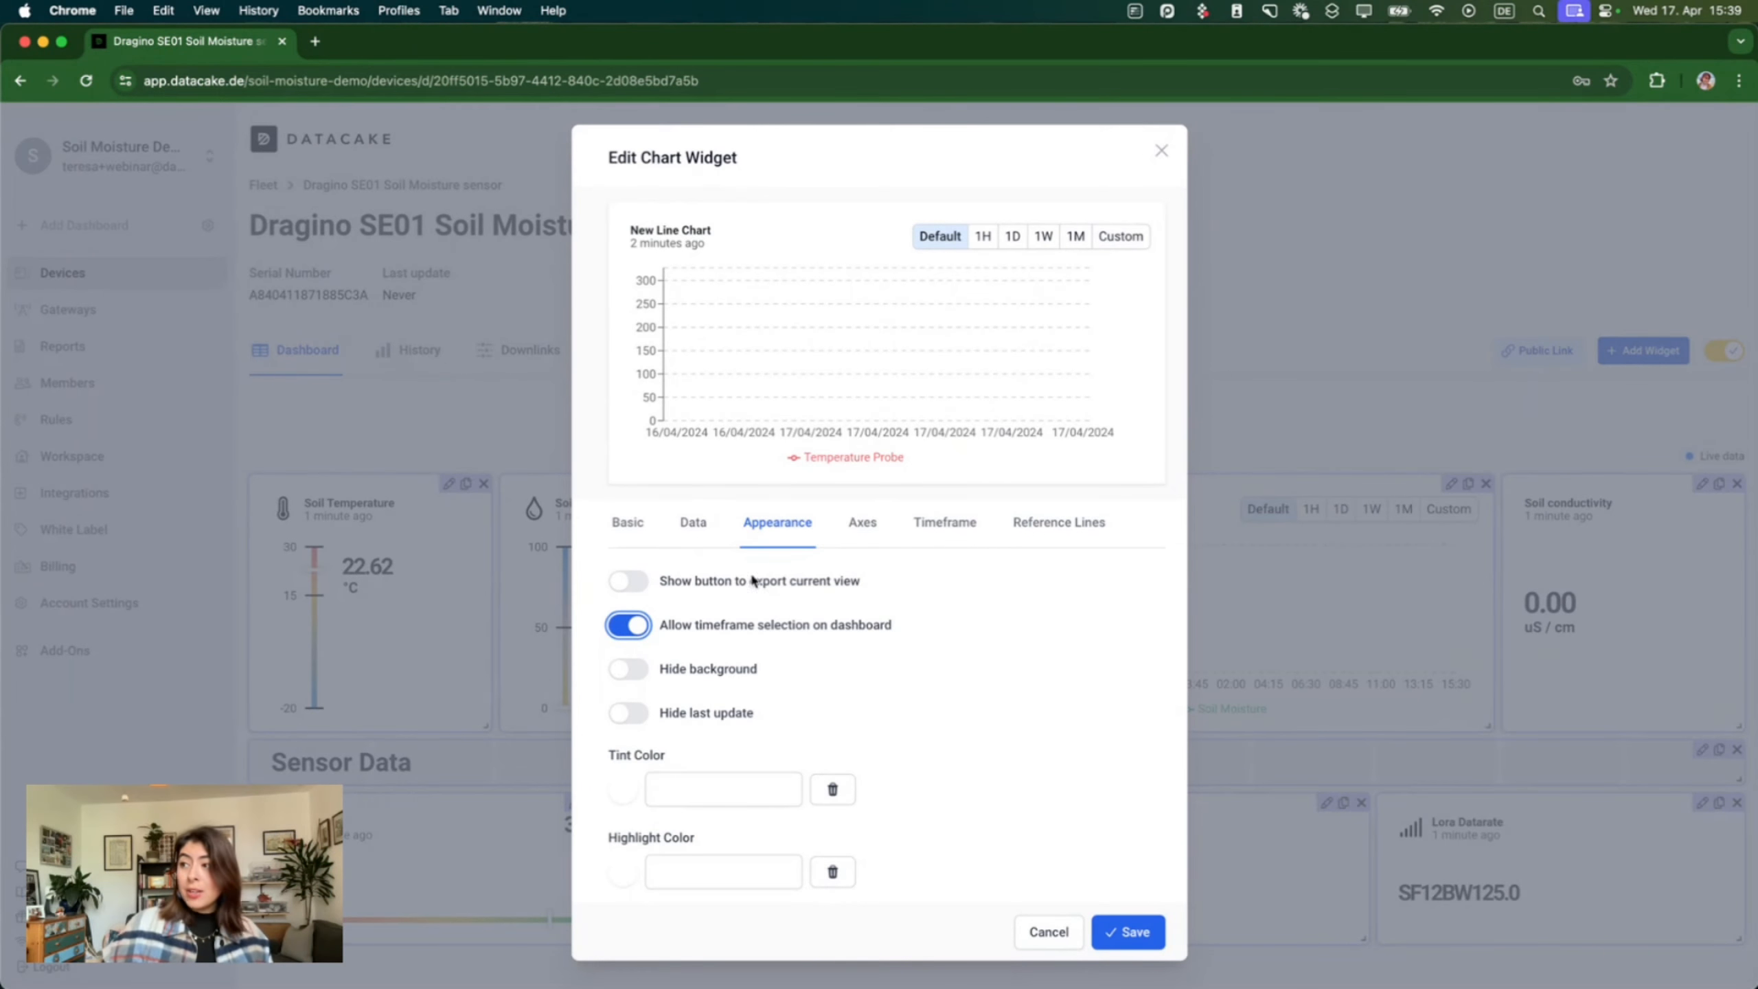
click(1164, 150)
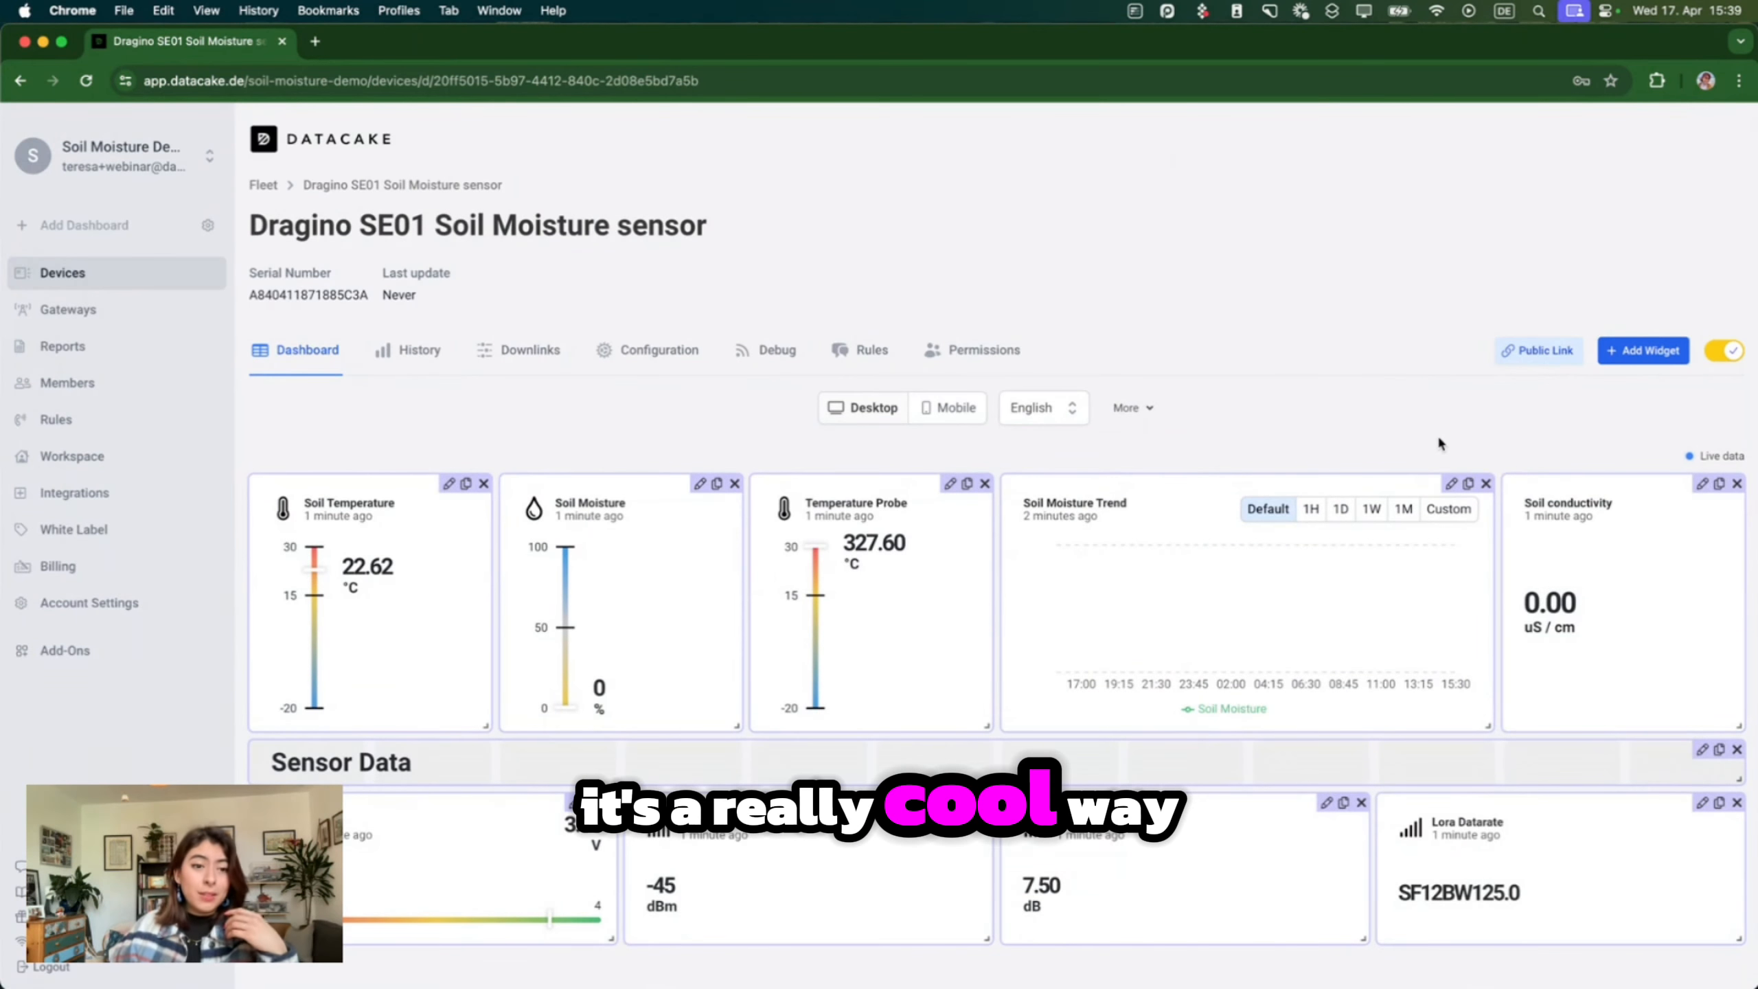
Create a read-only public link without a password for the sensor's dashboard, and leave dashboard editing mode.
click(1529, 355)
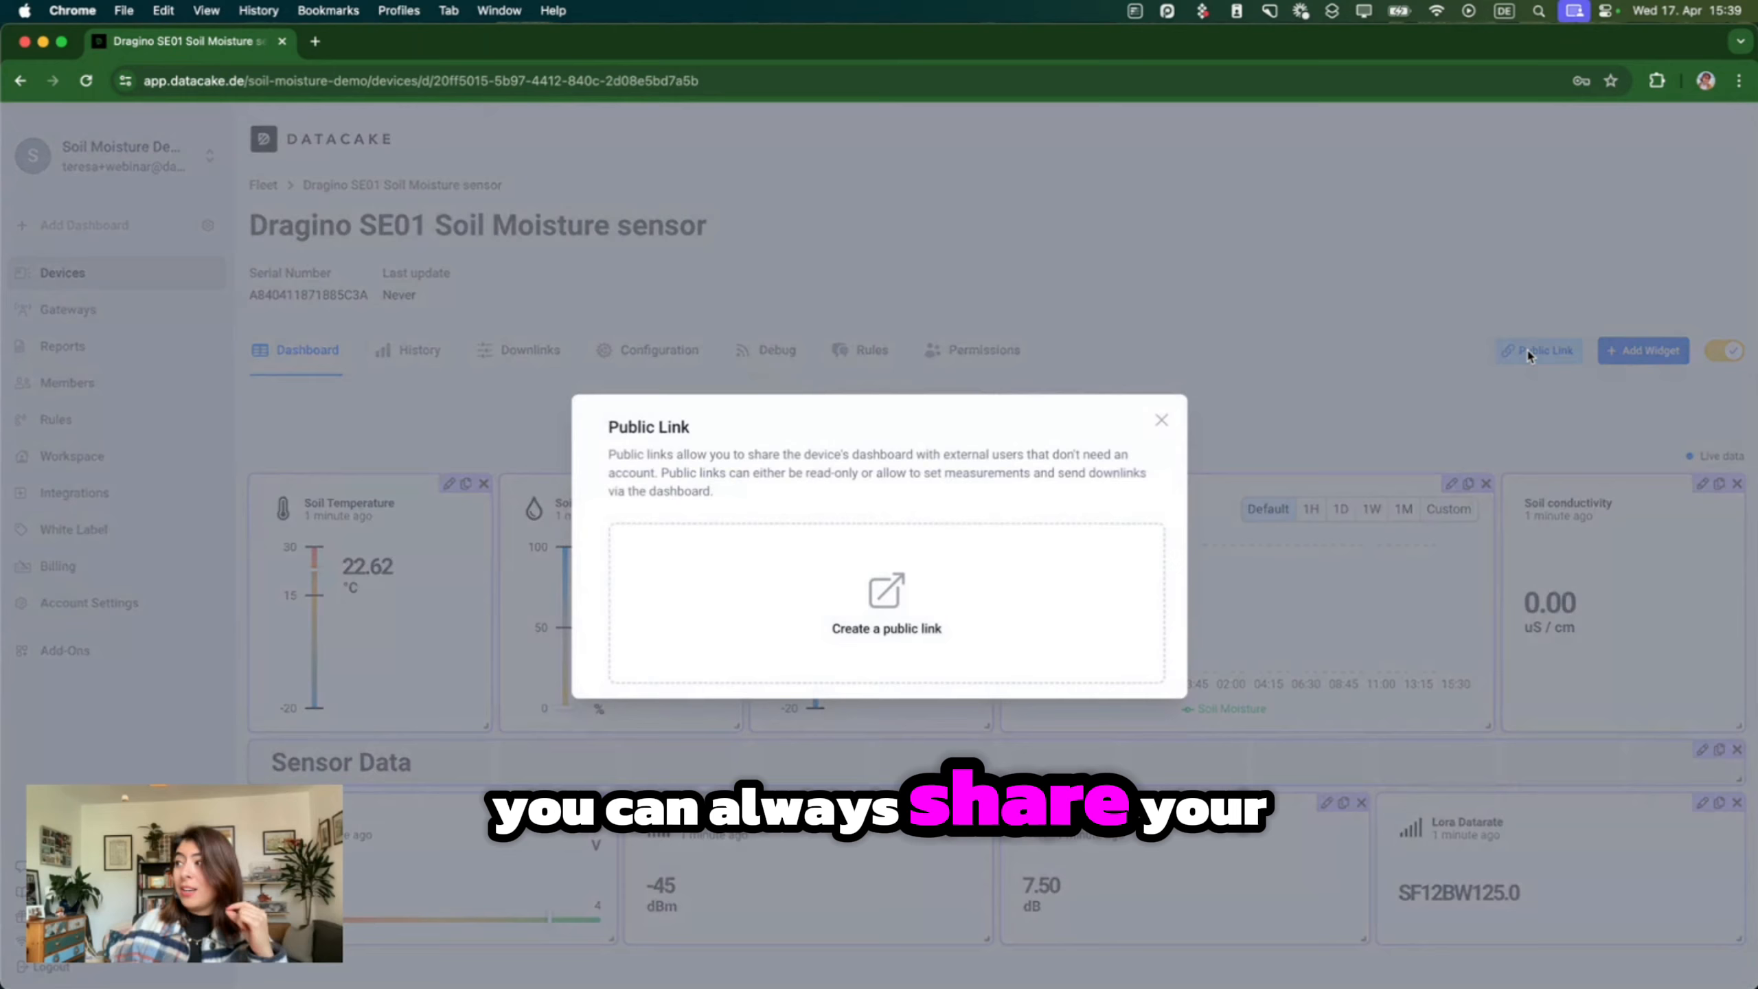
click(954, 580)
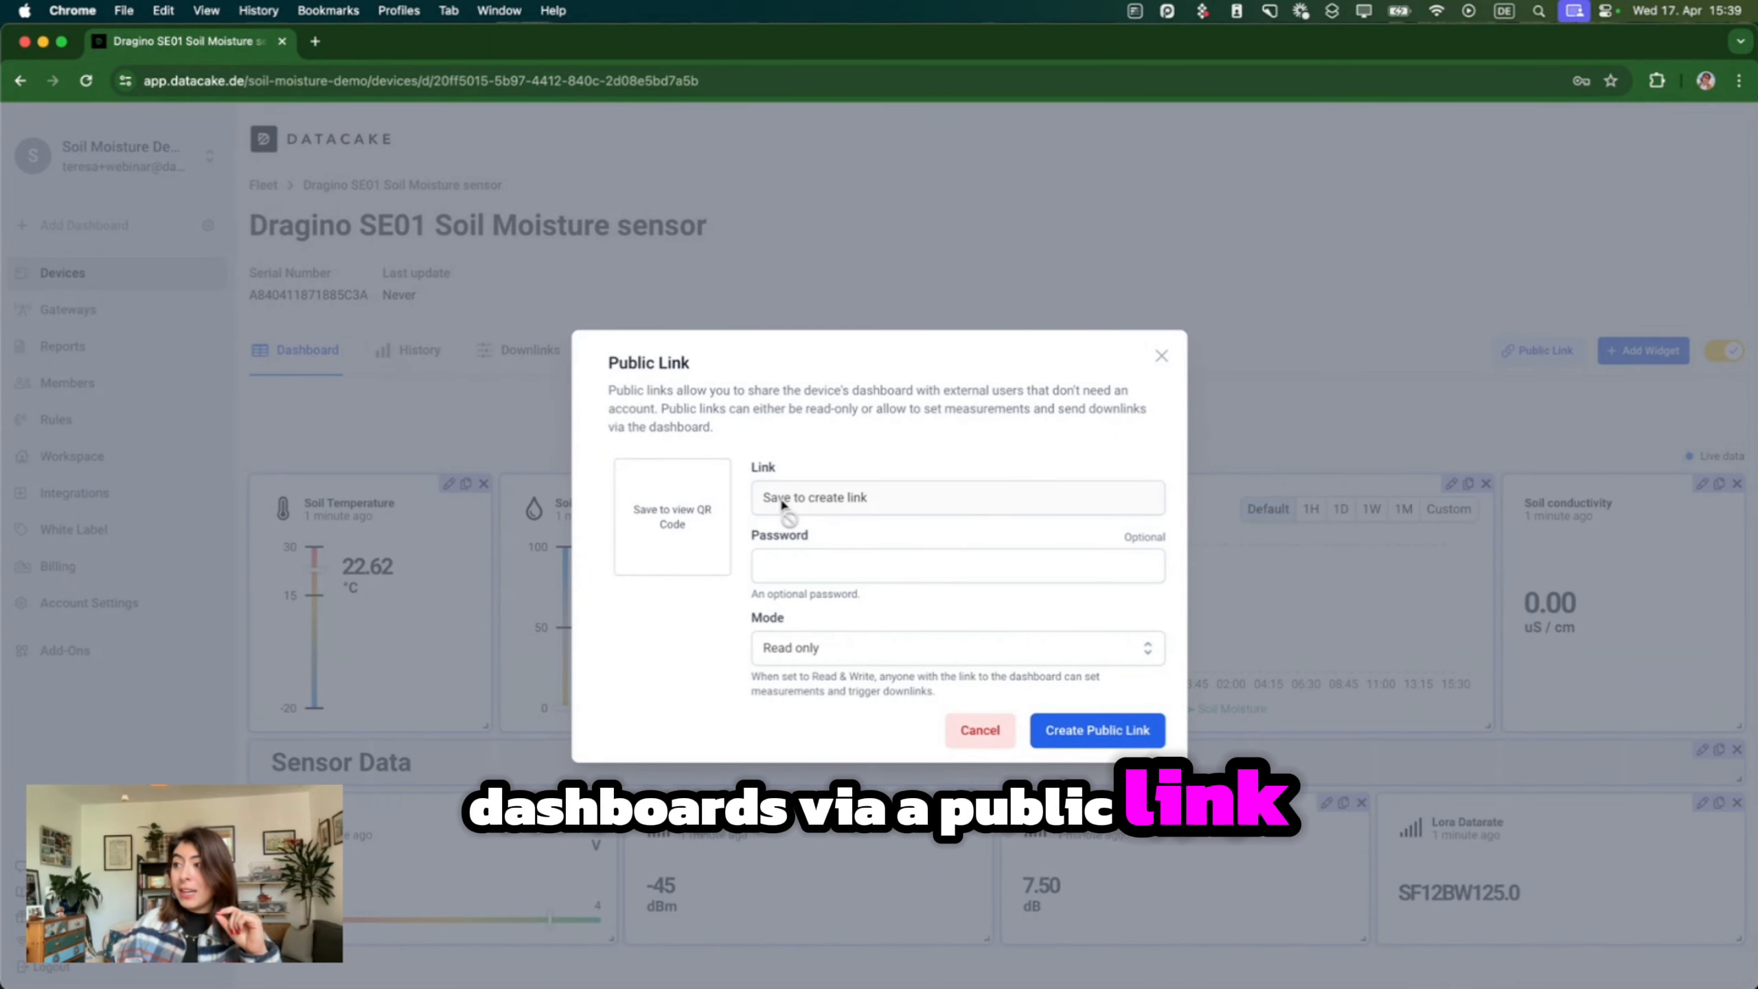
click(1069, 751)
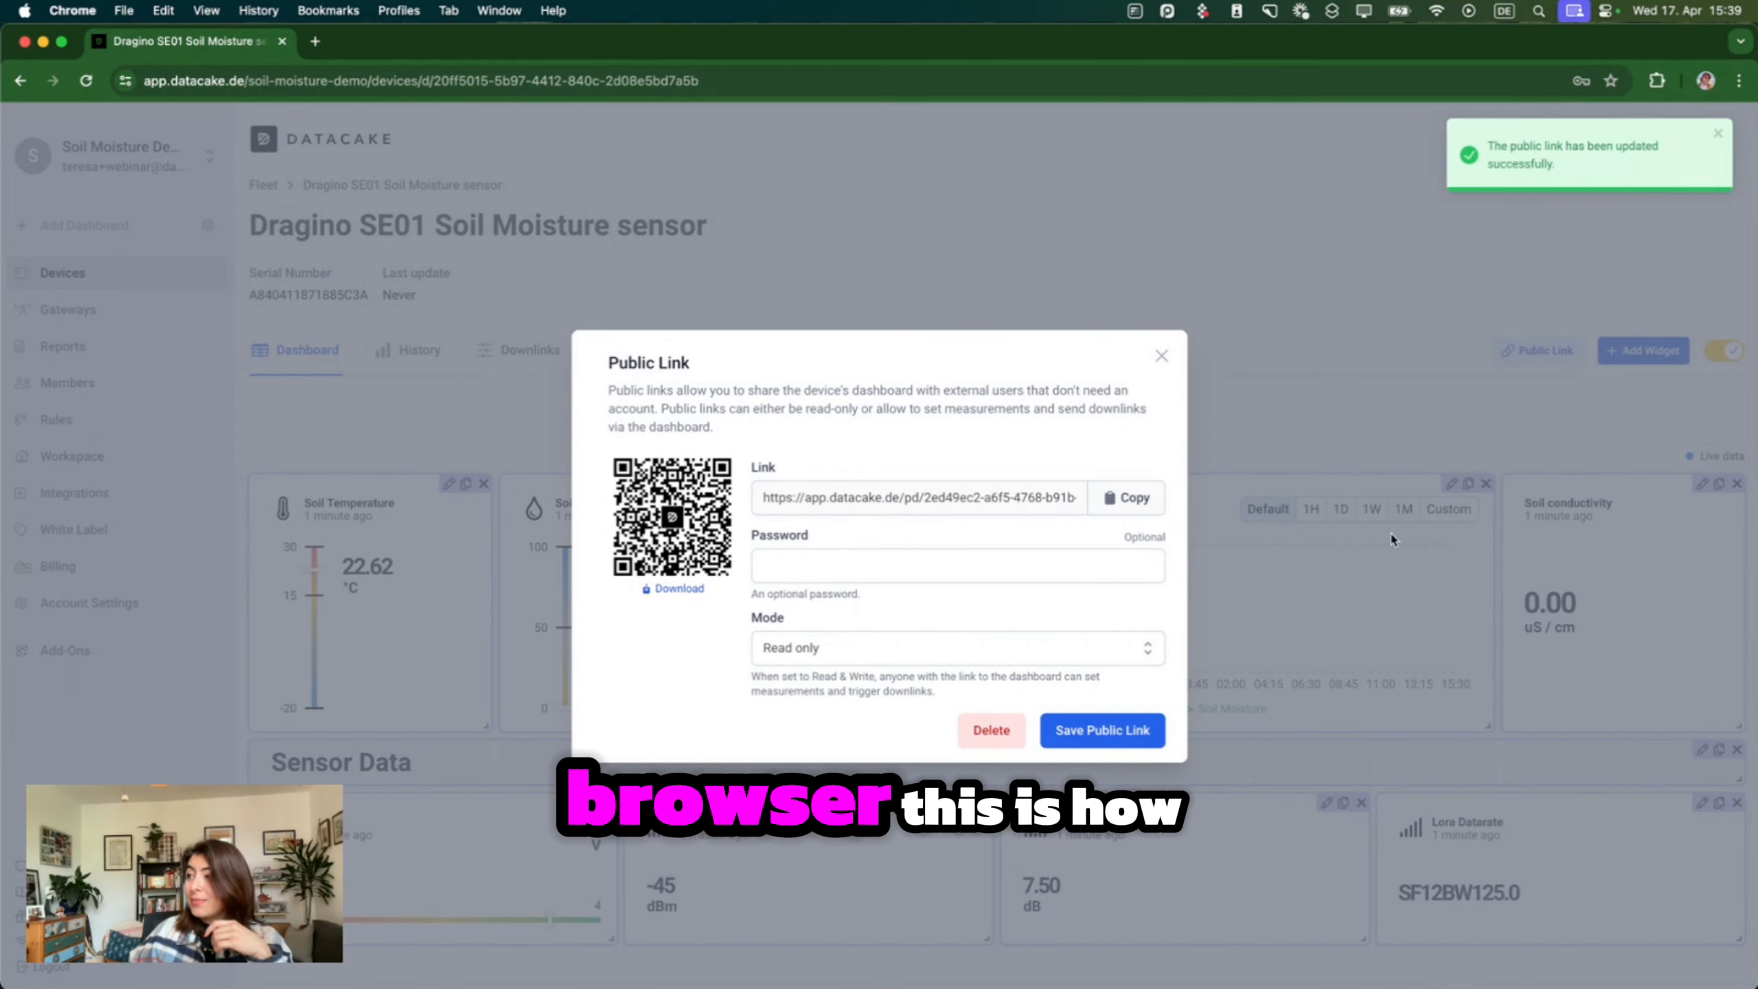
click(1161, 355)
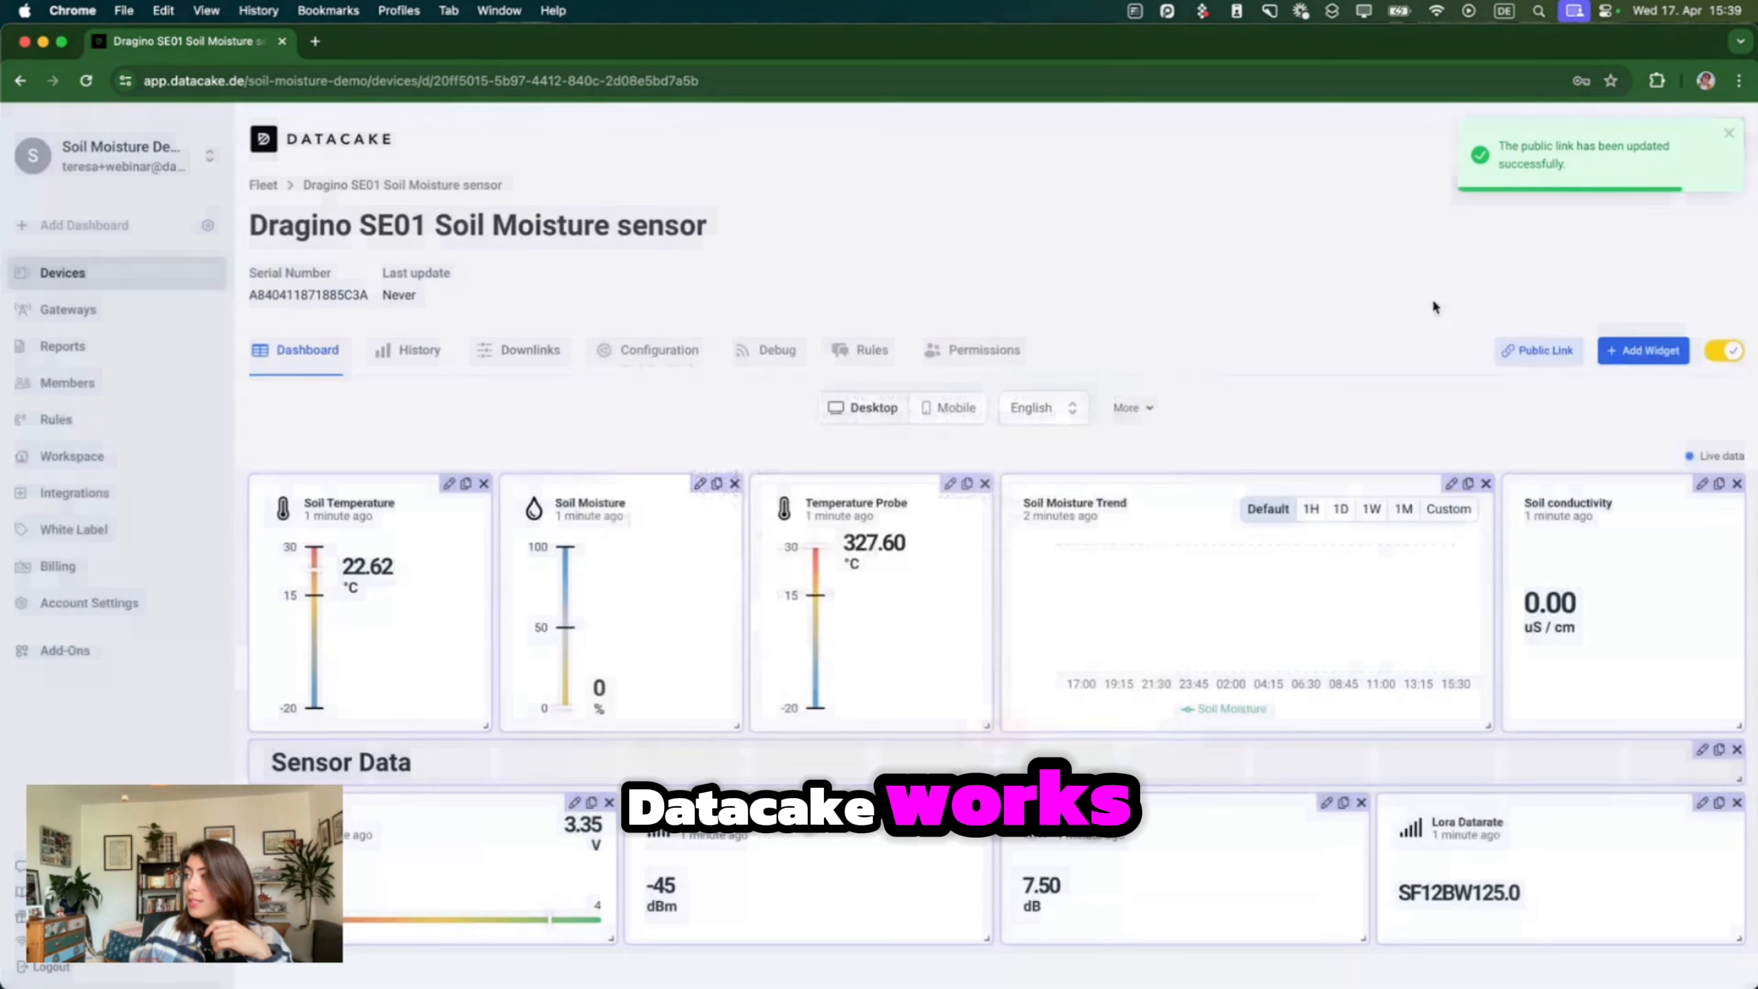
click(1721, 352)
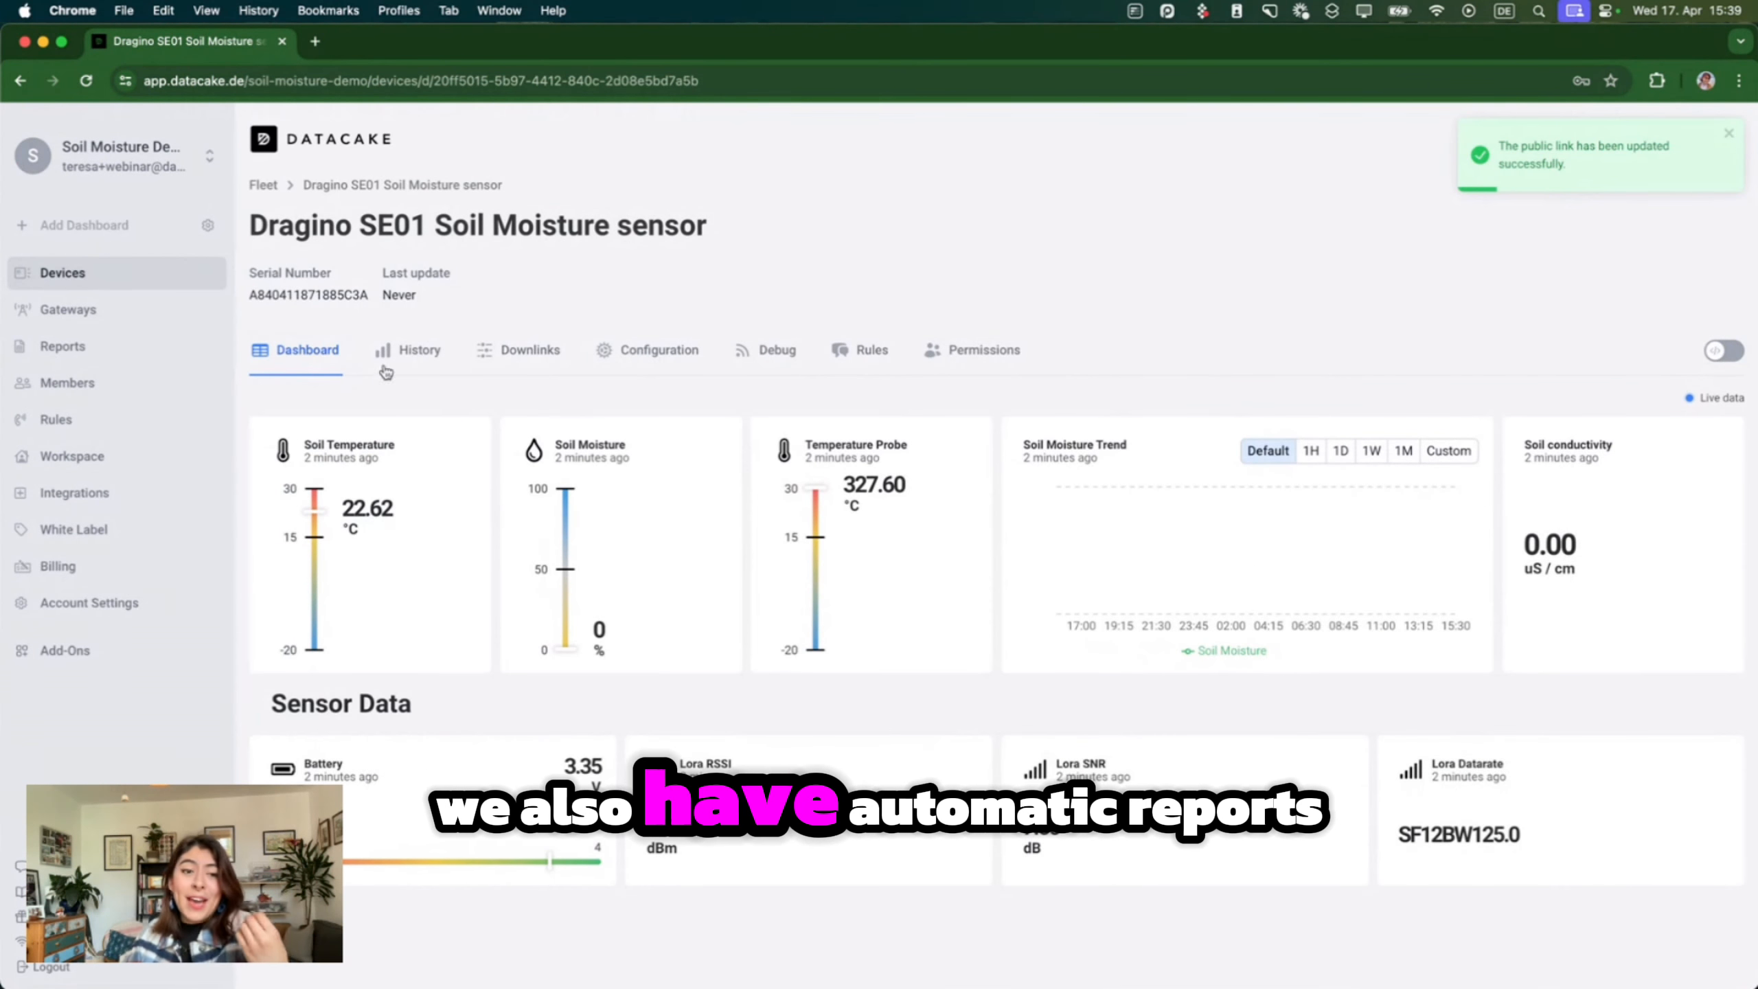